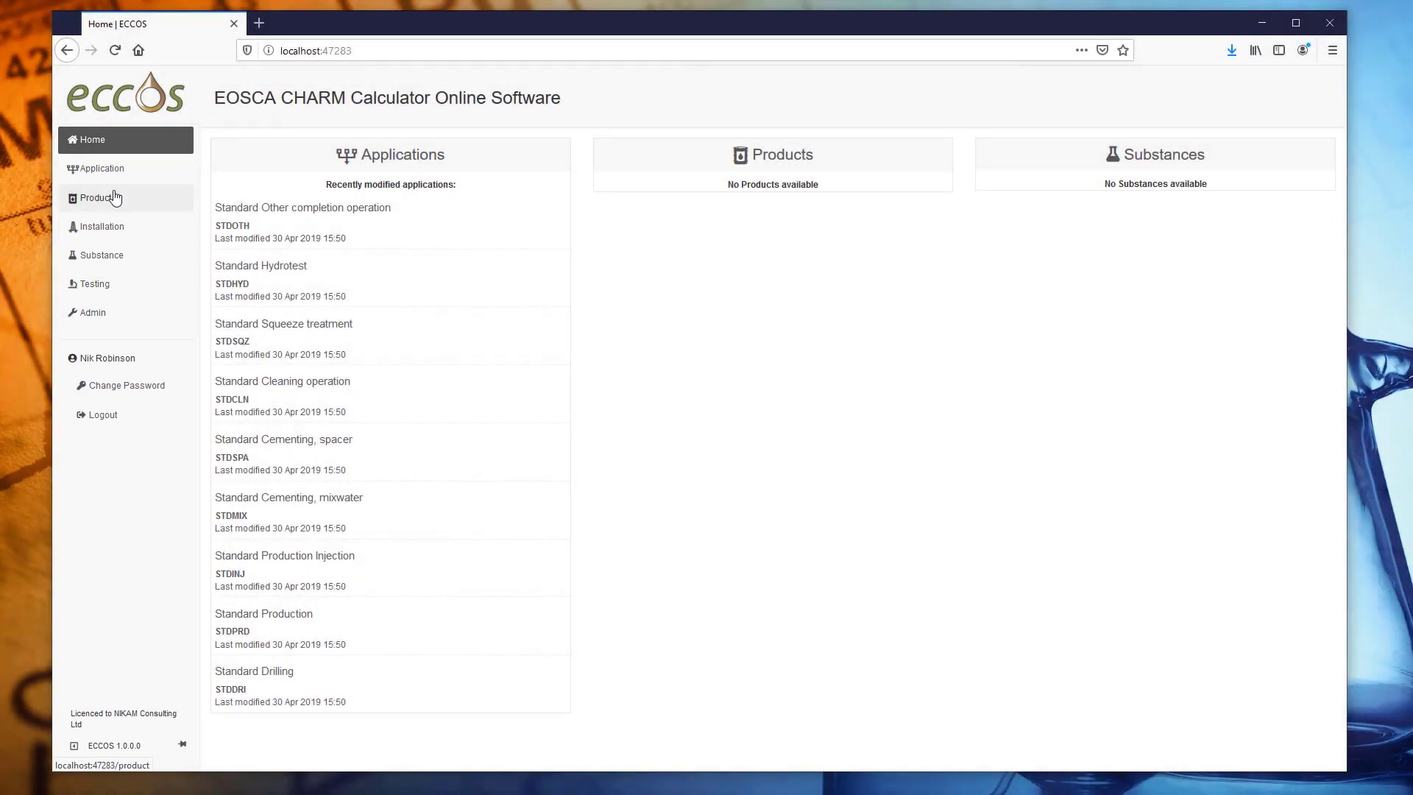
# Open the Products list and expand the sidebar so the section names show.
pyautogui.click(116, 196)
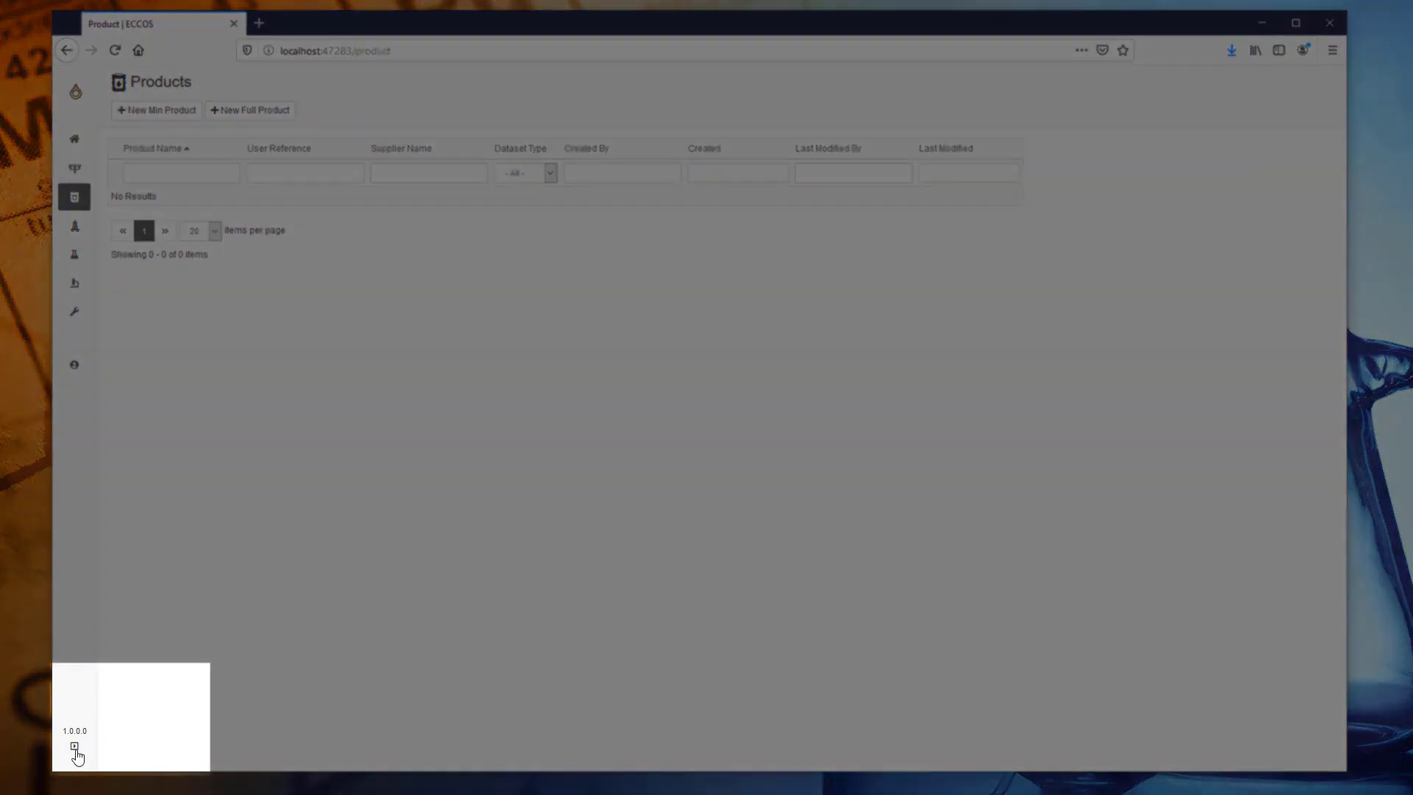
pyautogui.click(74, 747)
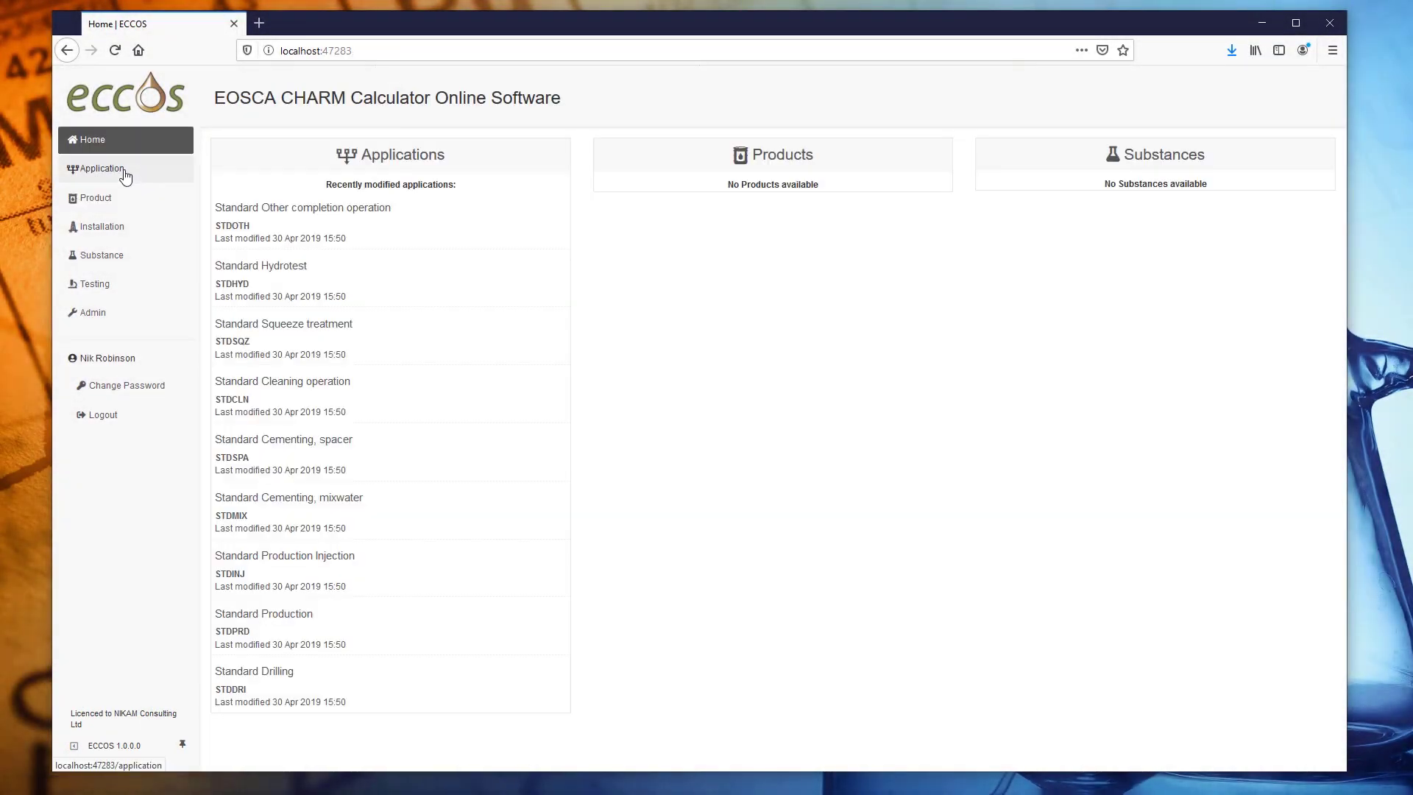
# Visit the Applications, Products, Installations and Substances lists in turn.
pyautogui.click(116, 170)
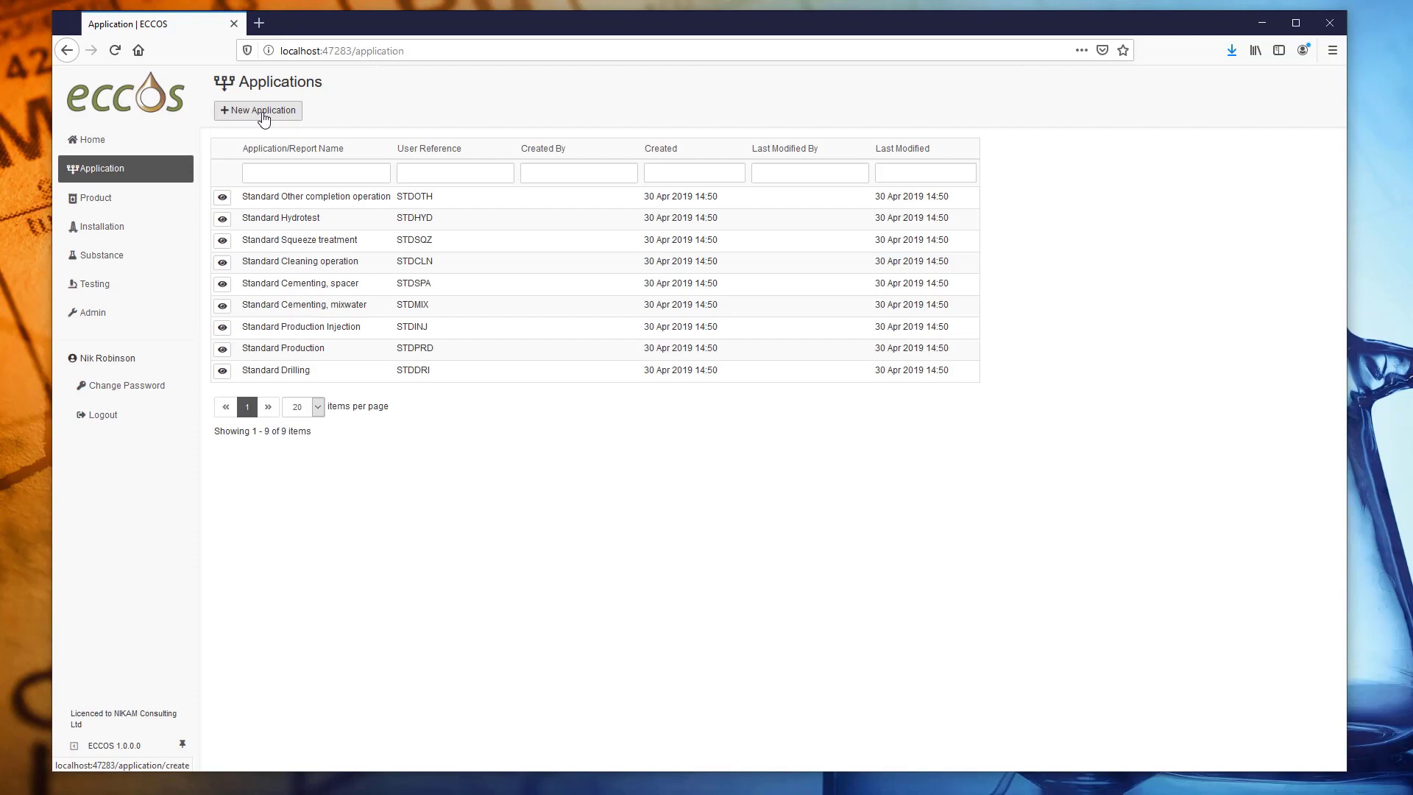
pyautogui.click(103, 201)
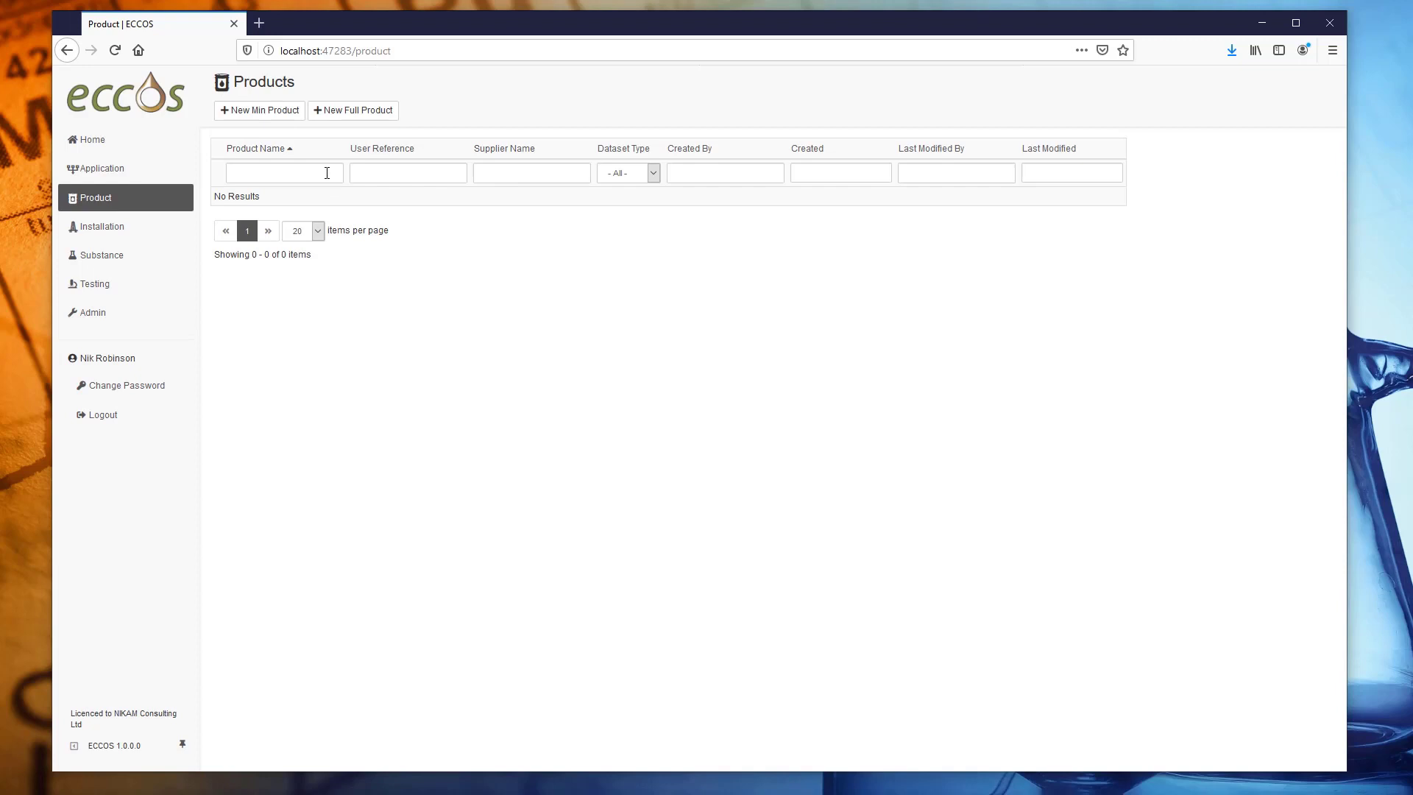
pyautogui.click(114, 230)
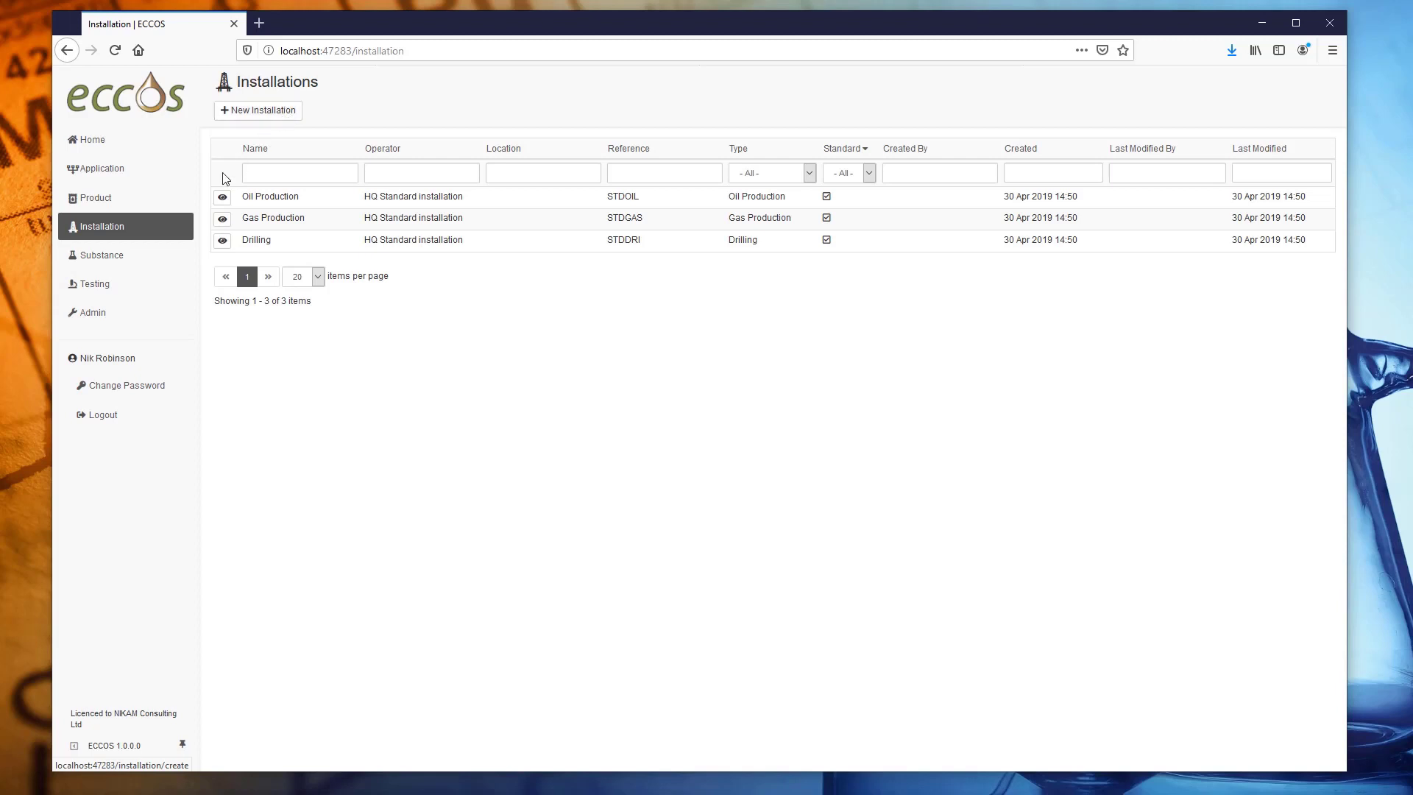
pyautogui.click(116, 263)
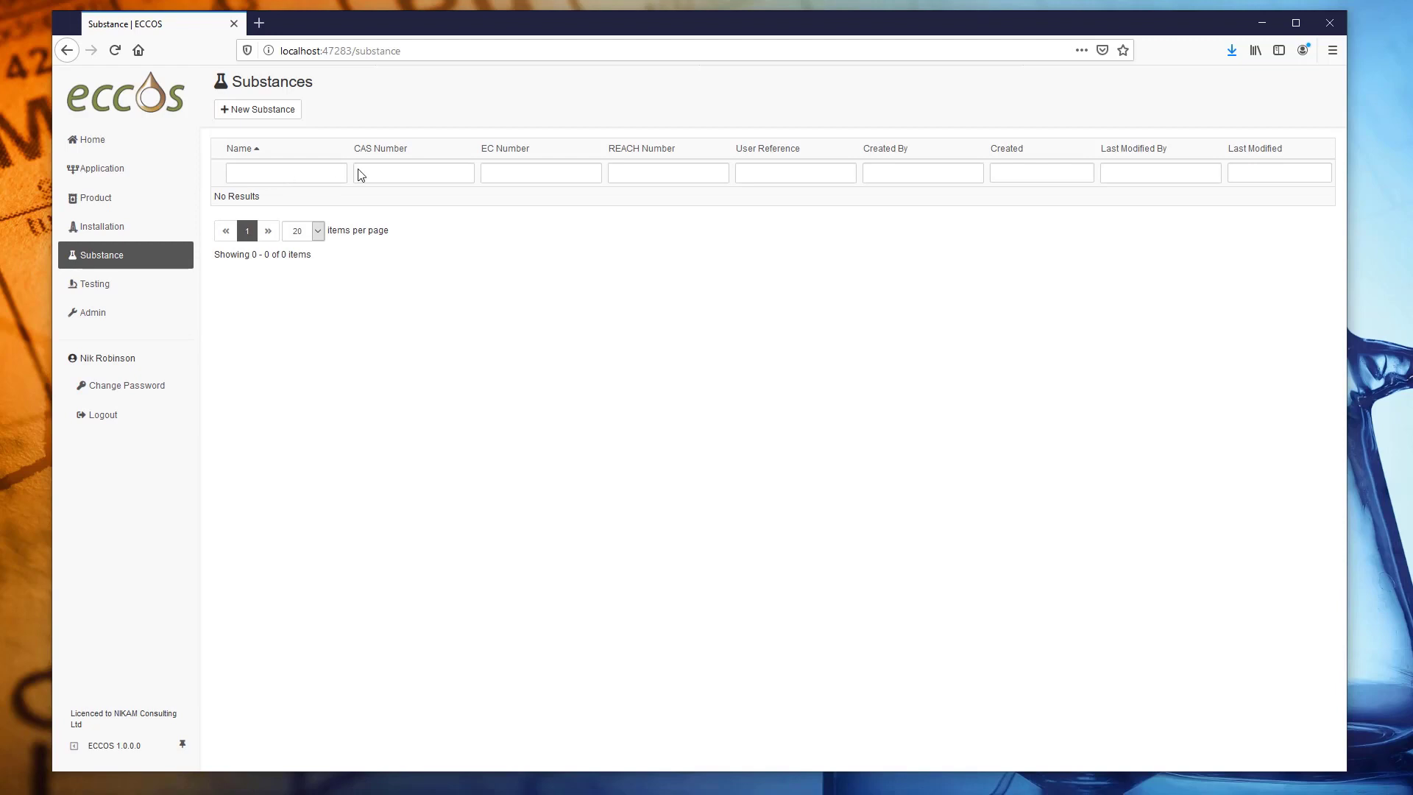
# Open Testing and view the Test, Bioaccumulation and Biodegradability protocols, then Suppliers.
pyautogui.click(105, 289)
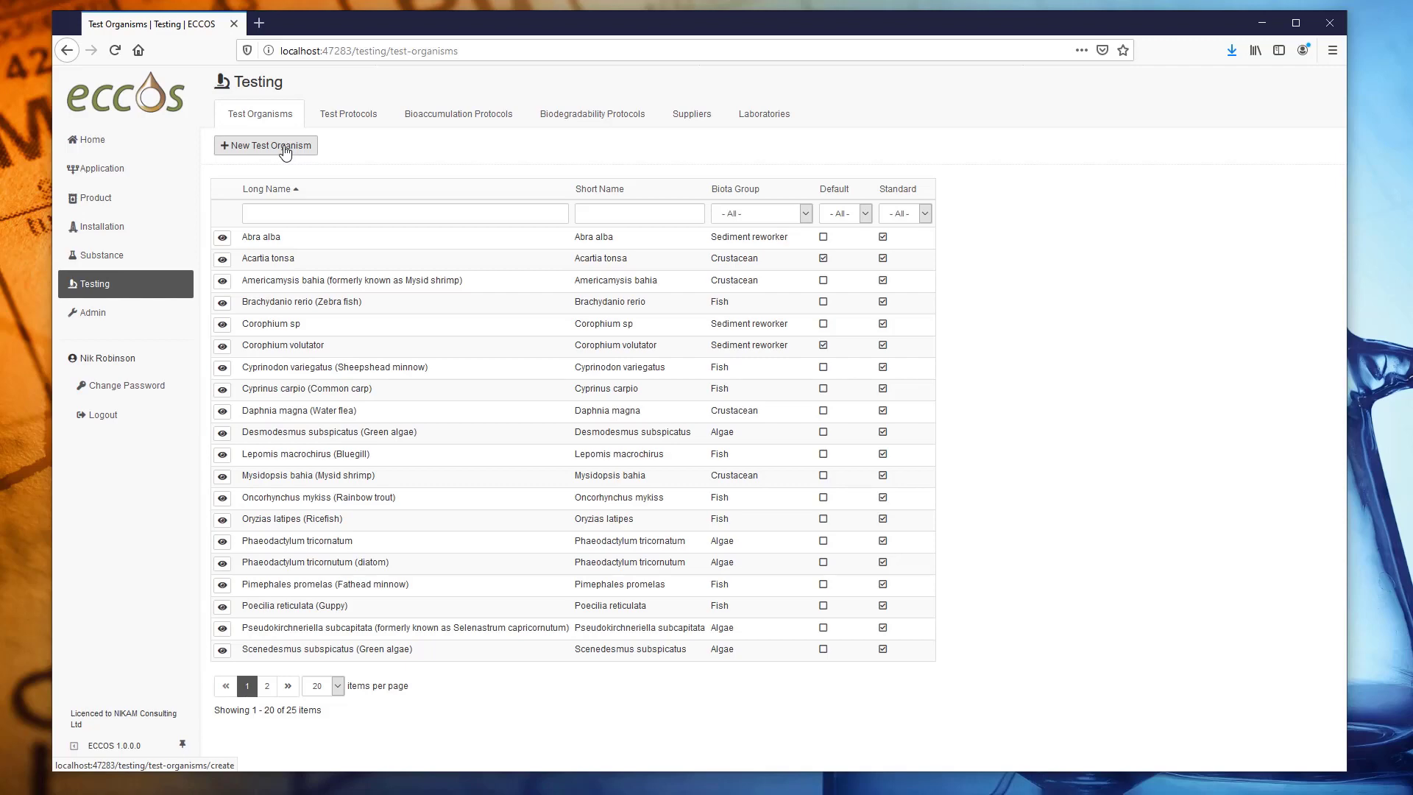
pyautogui.click(347, 119)
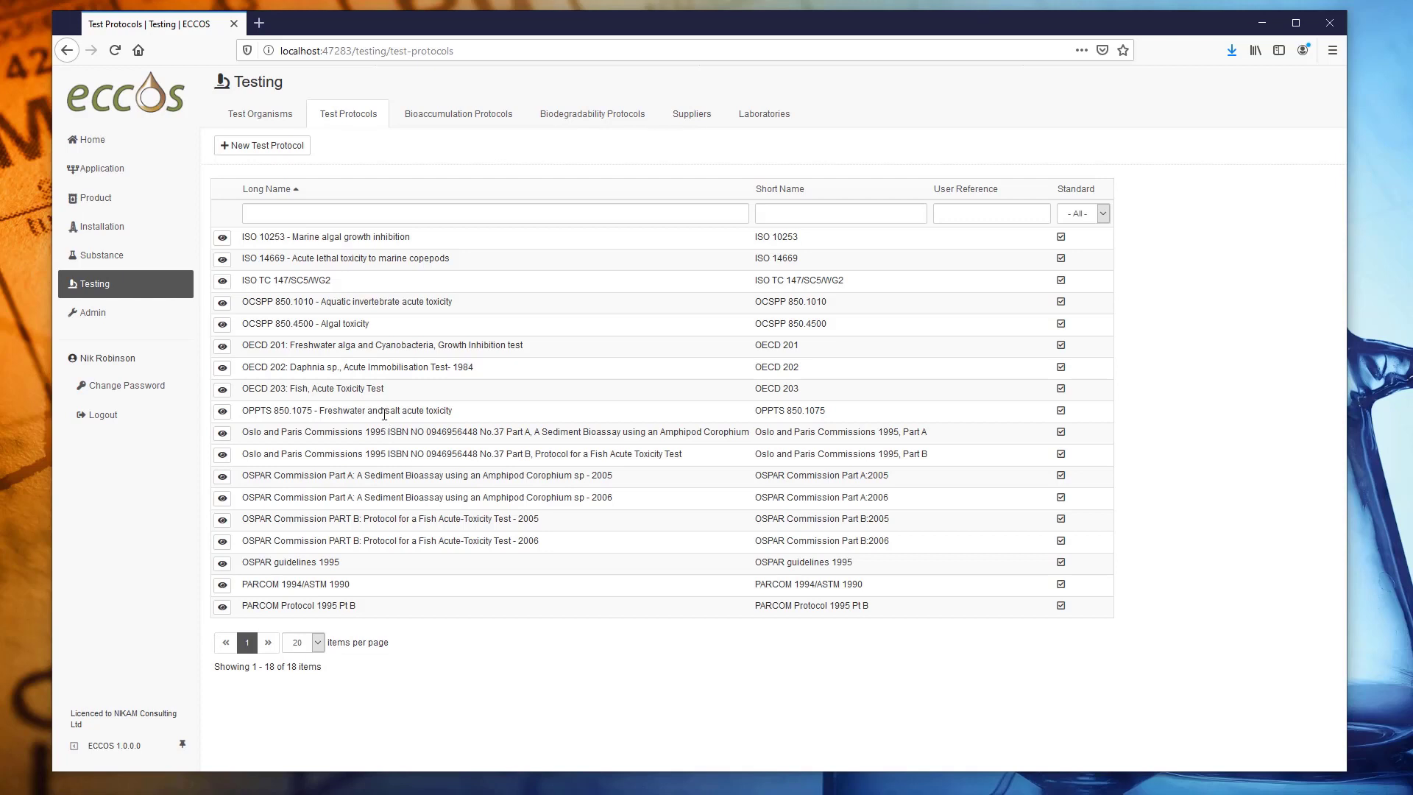
pyautogui.click(446, 128)
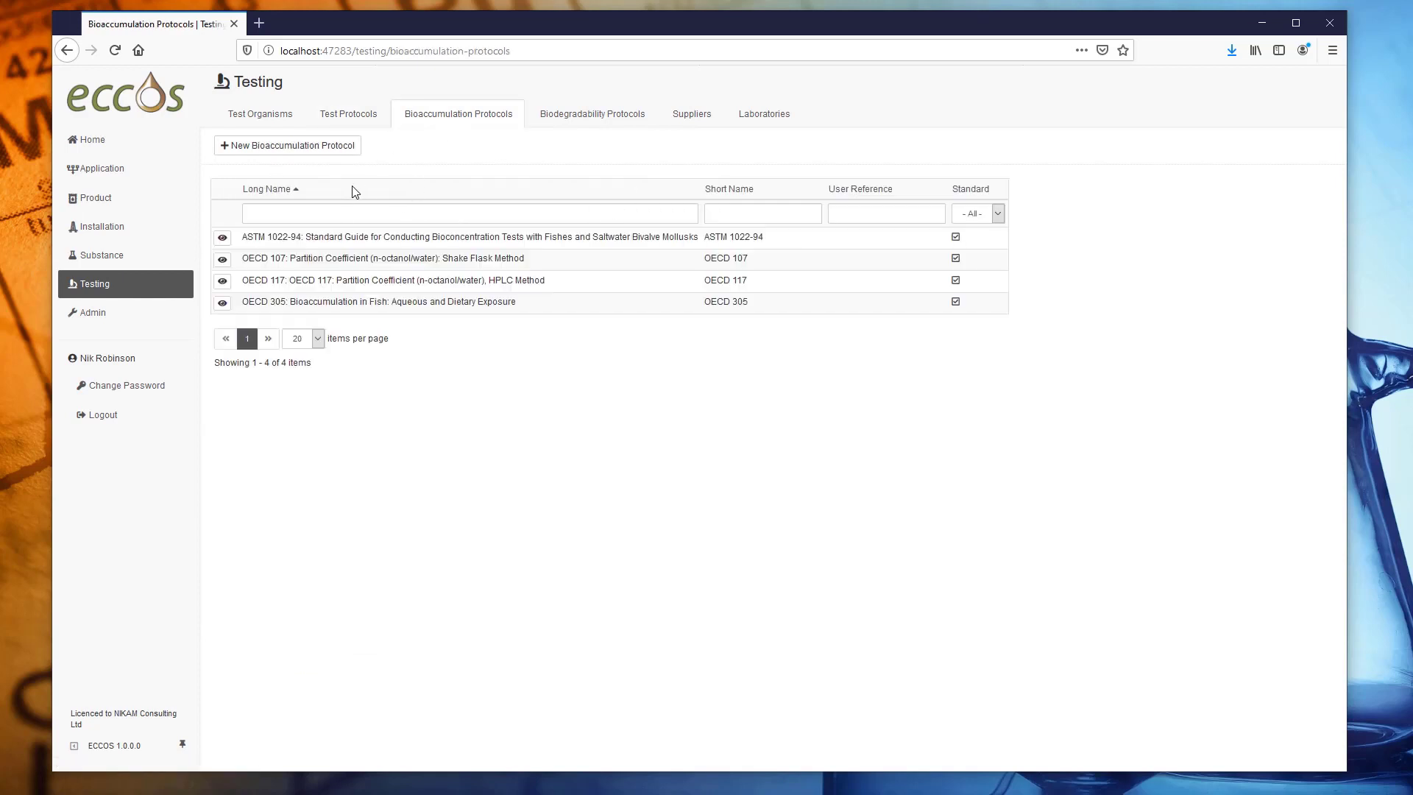
pyautogui.click(589, 122)
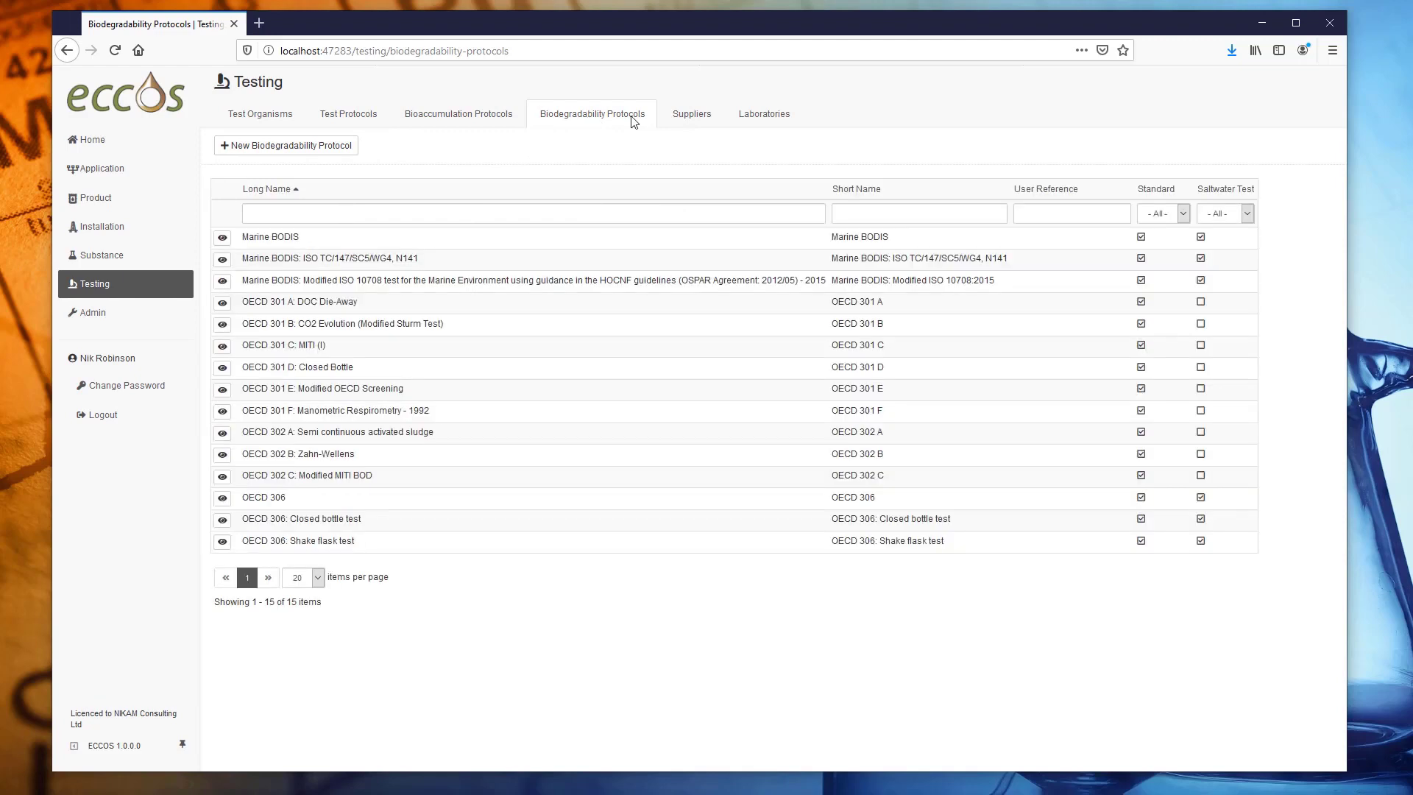
pyautogui.click(696, 122)
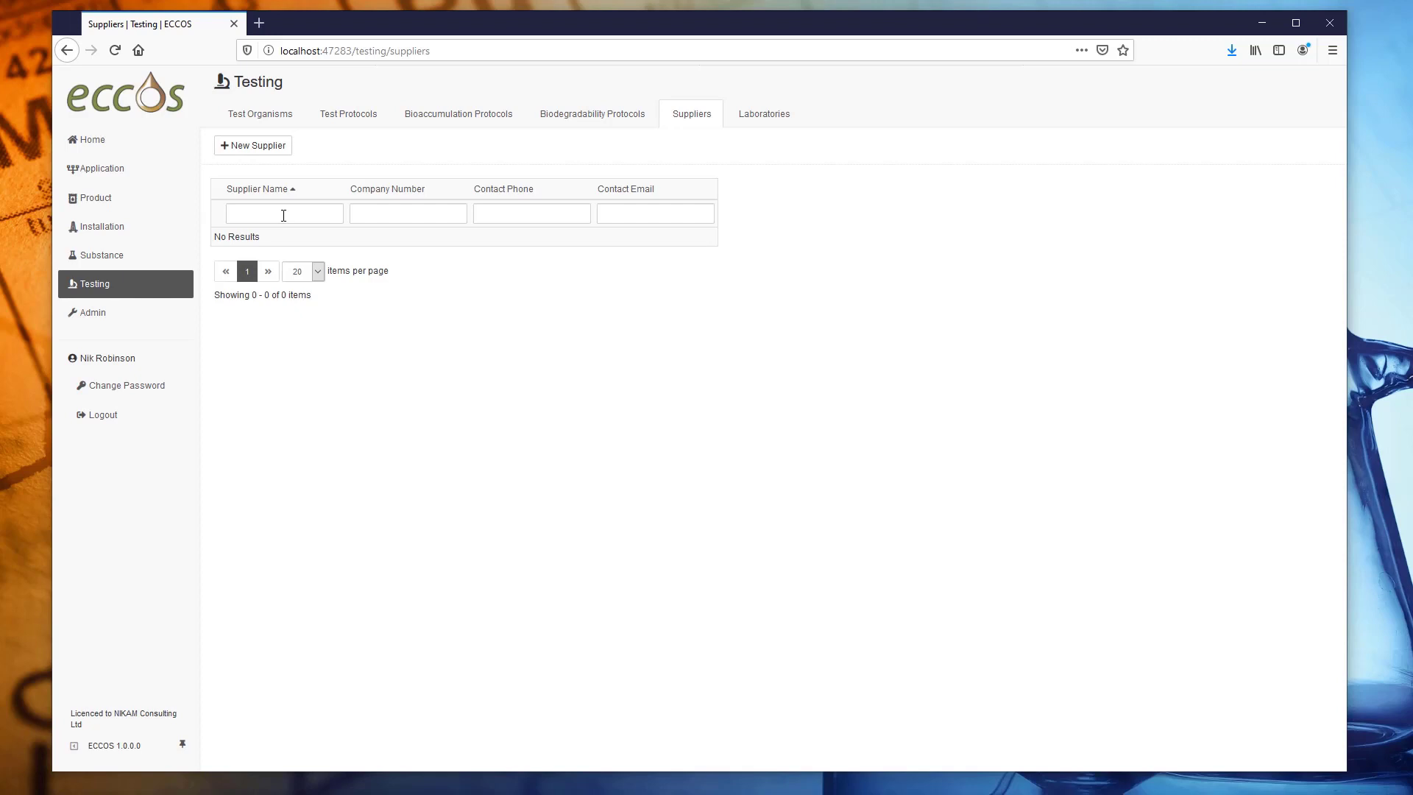
# Filter the suppliers by the name 'Acme Ltd', then clear the filter.
pyautogui.click(283, 216)
pyautogui.write('Acme Ltd')
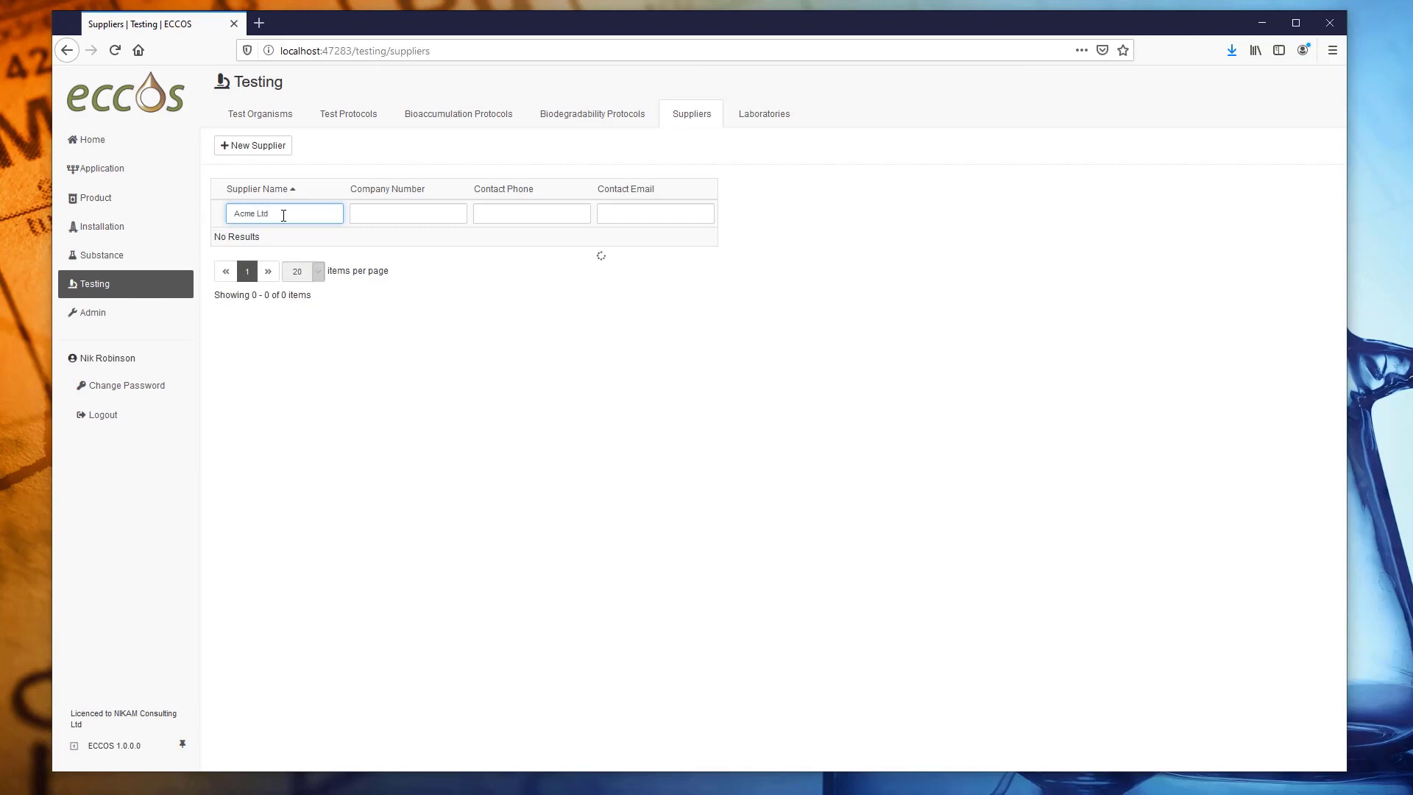
pyautogui.hotkey('ctrl', 'a')
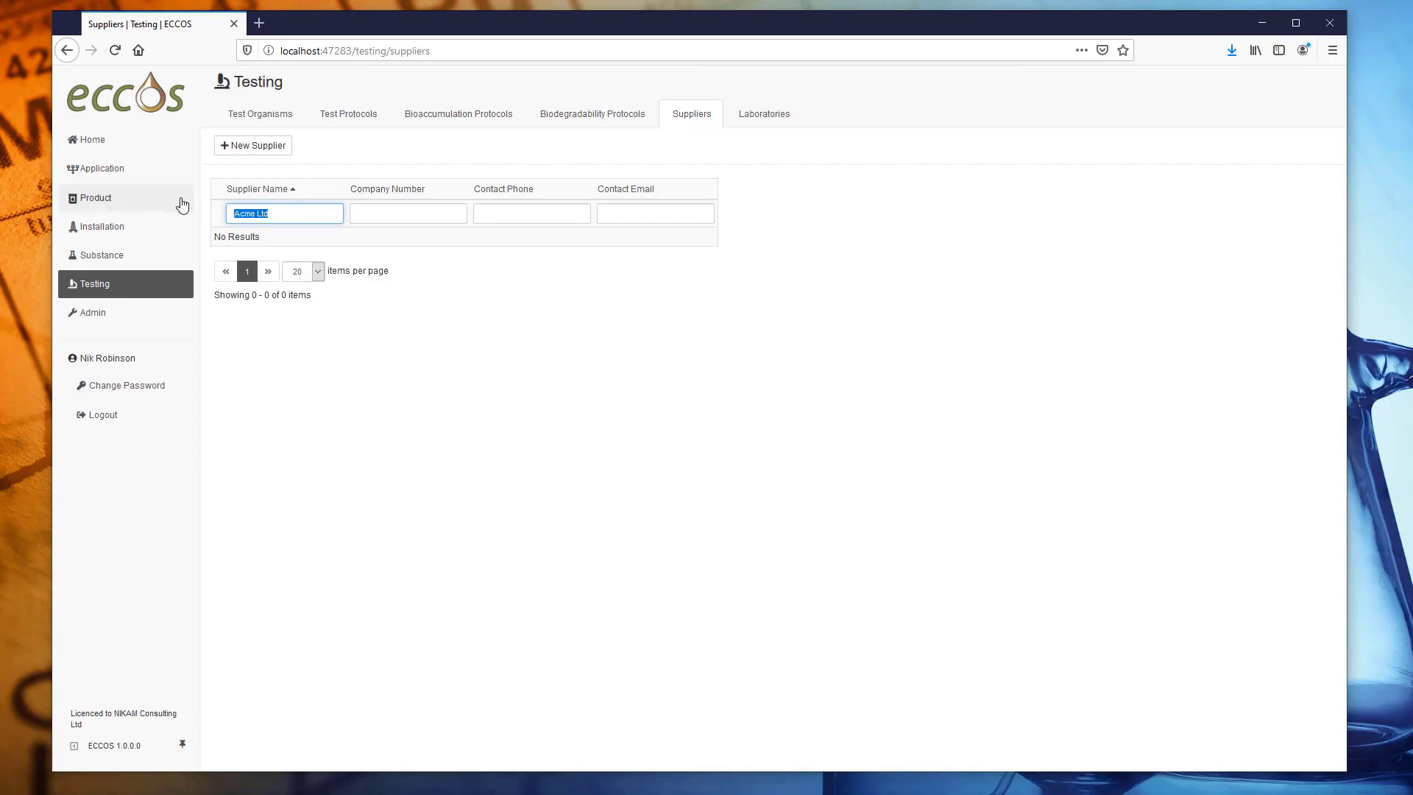
pyautogui.press('BackSpace')
# Add supplier Acme Ltd with its address, contact phone and contact e-mail, and save it.
pyautogui.click(251, 147)
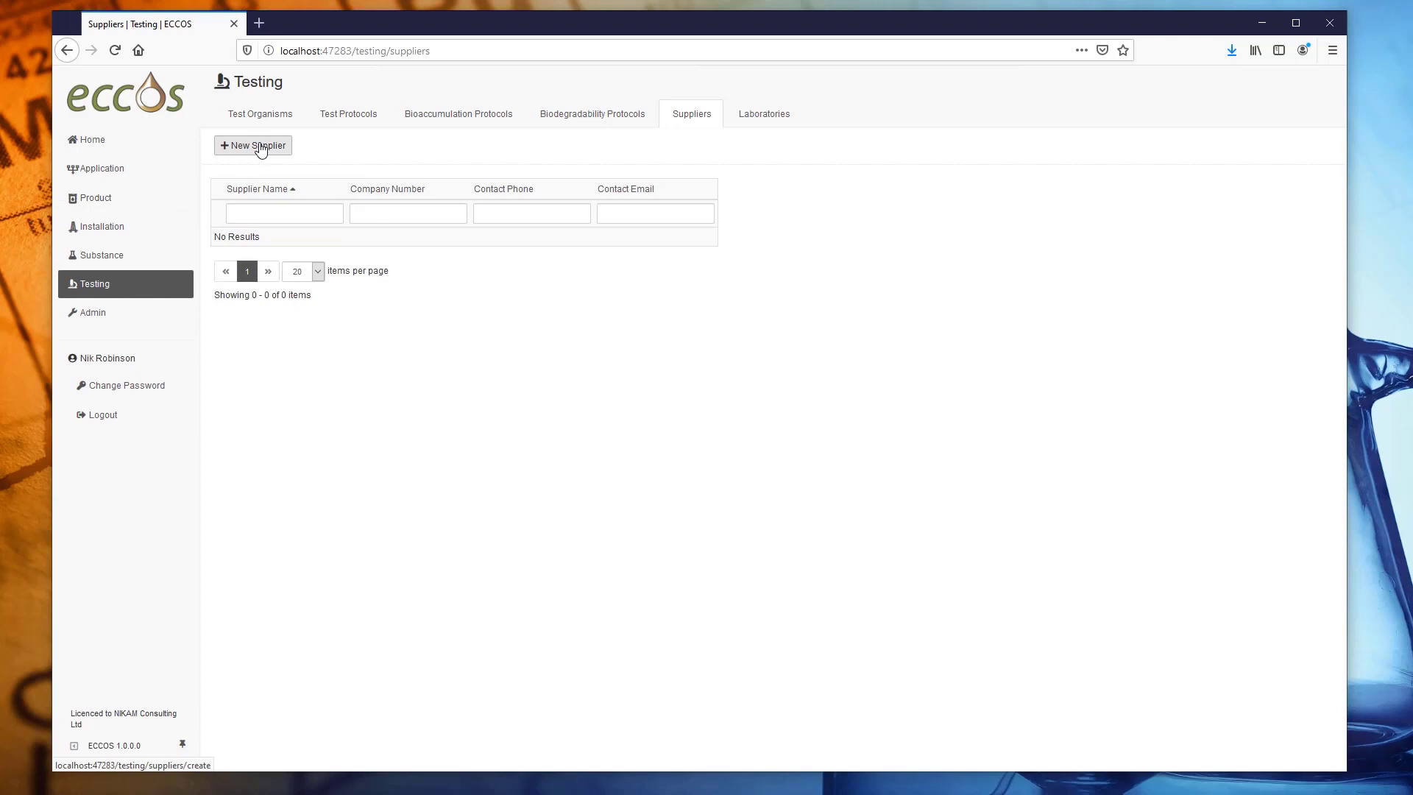
pyautogui.click(374, 188)
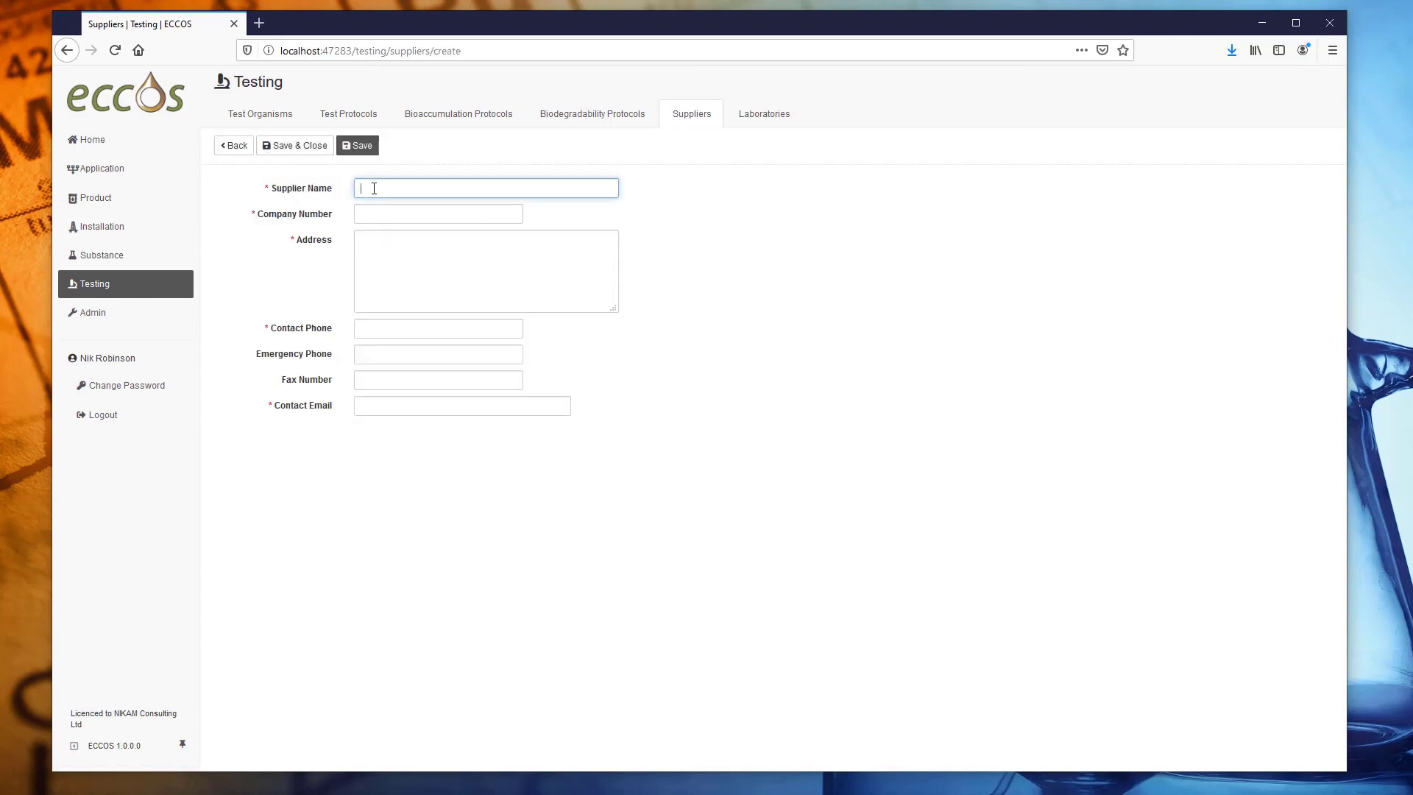
pyautogui.write('Acme Ltd')
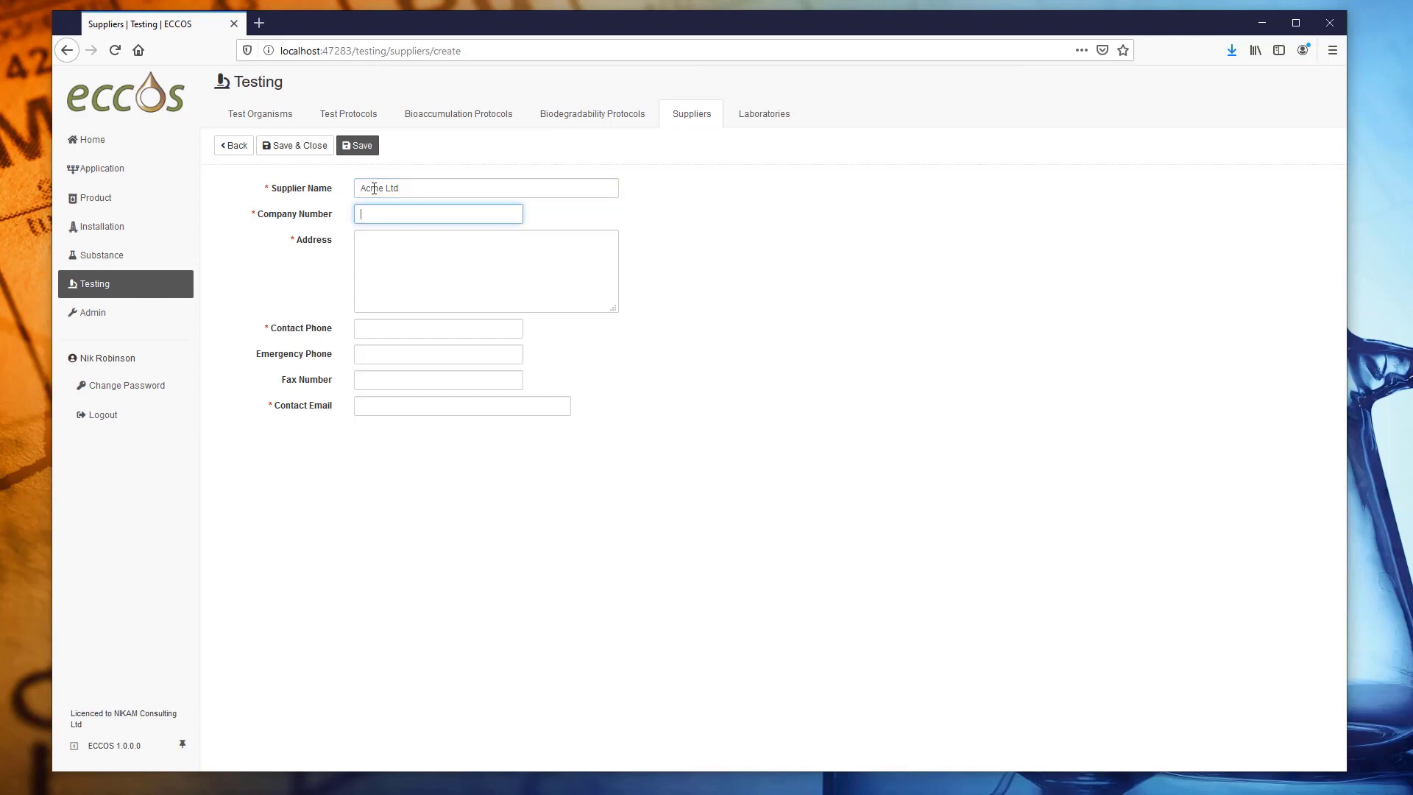
pyautogui.write('12')
pyautogui.click(385, 252)
pyautogui.write('Letsby Avenue')
pyautogui.press('Return')
pyautogui.press('Return')
pyautogui.write('London')
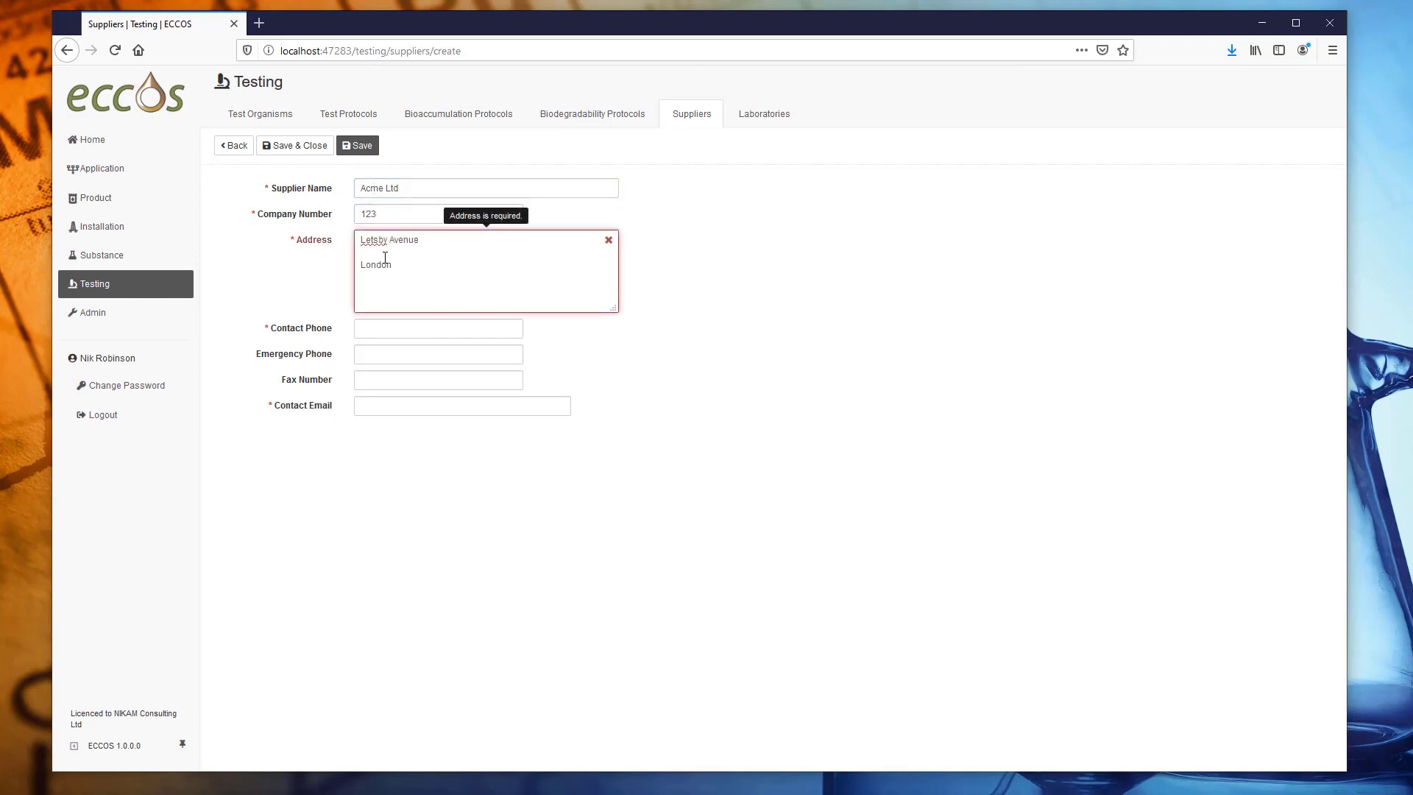
pyautogui.press('Tab')
pyautogui.write('01234 56789')
pyautogui.click(395, 380)
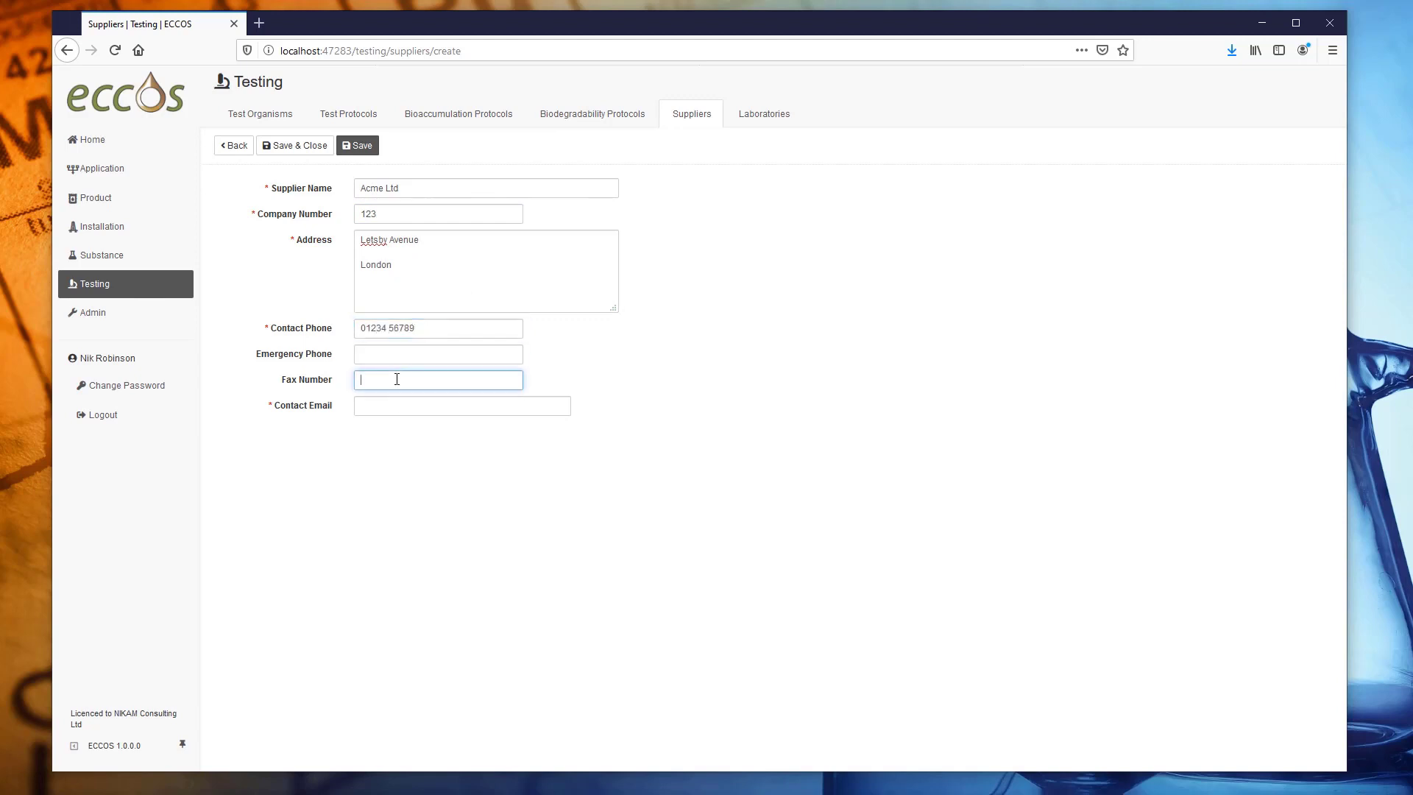
pyautogui.click(397, 404)
pyautogui.write('A.n.')
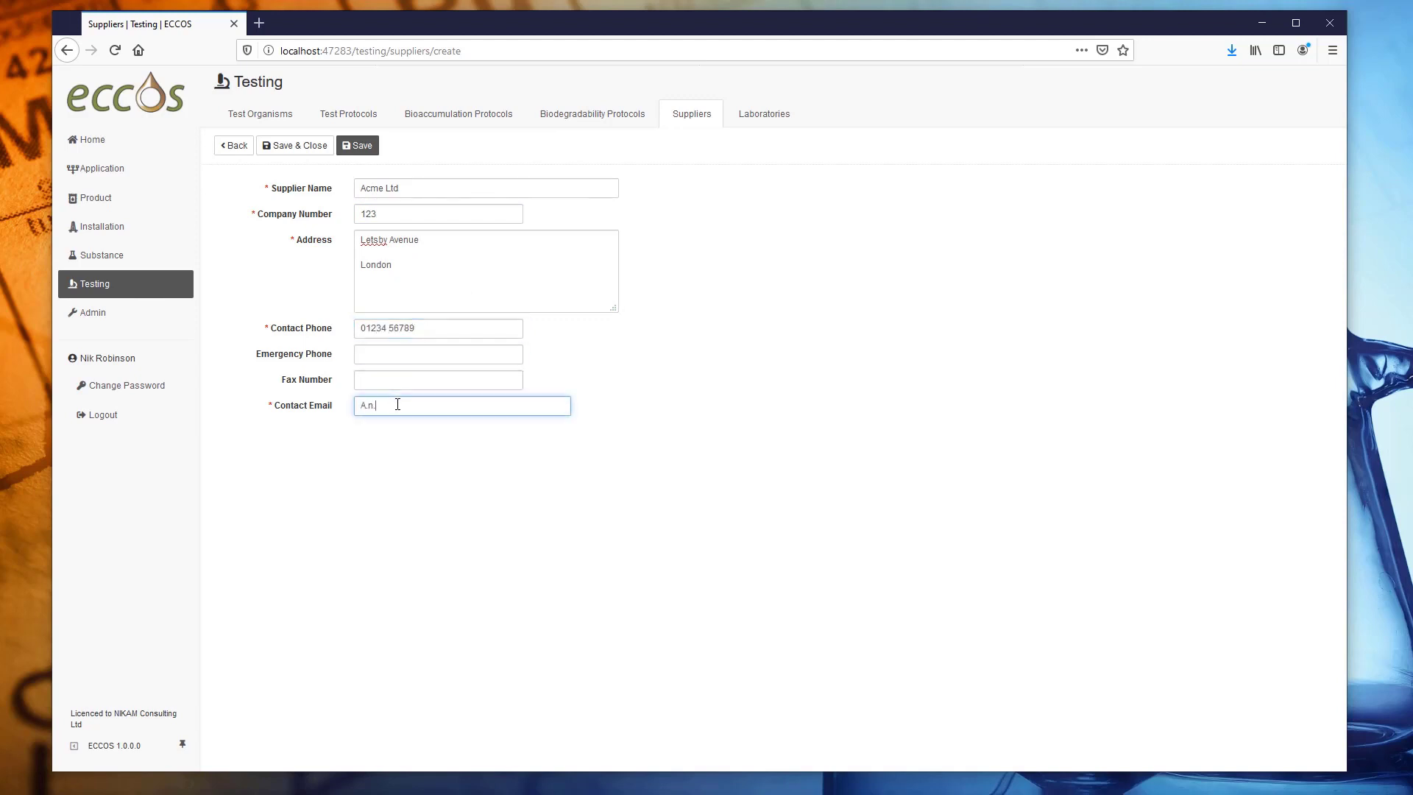
pyautogui.click(318, 153)
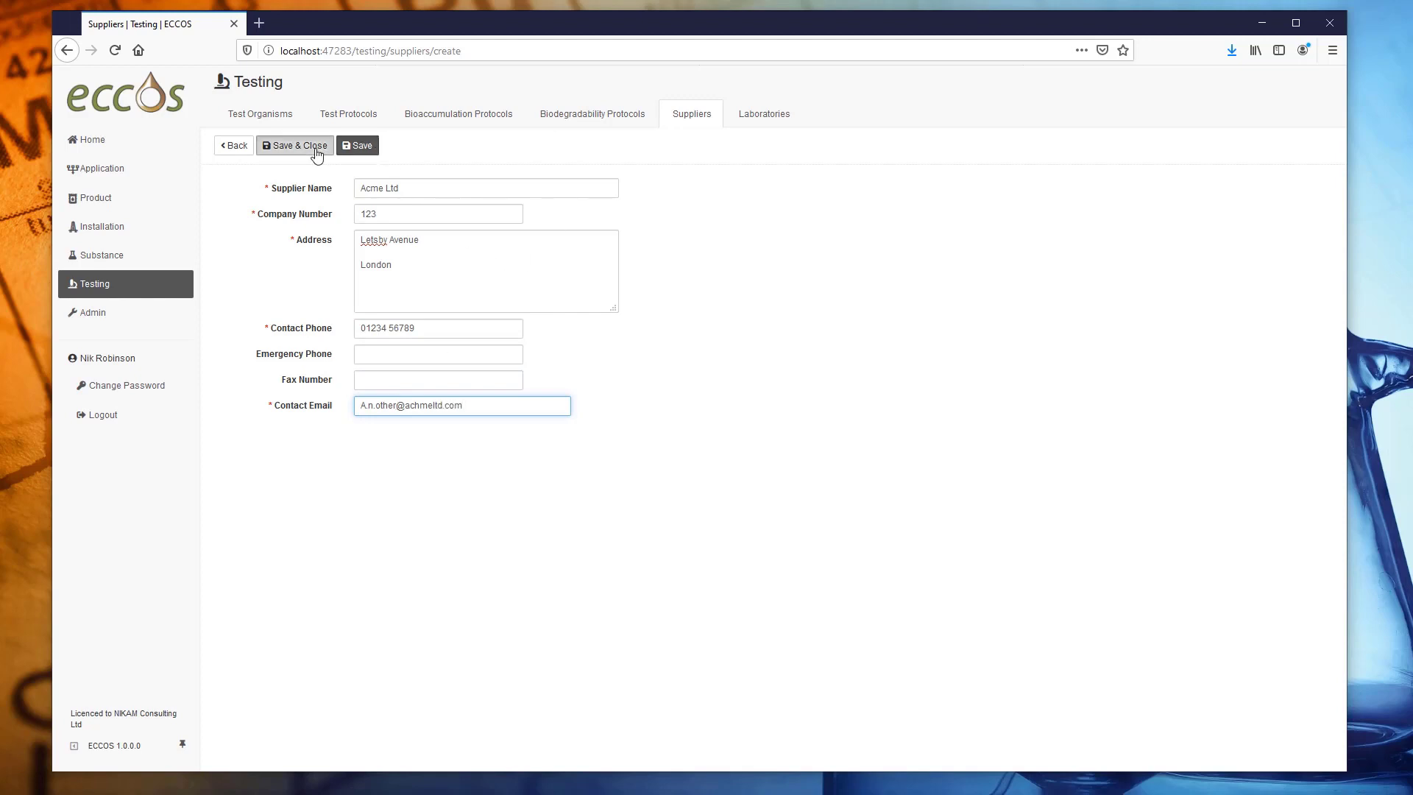
# Add supplier WonderChem Ltd with company number 234, address, phone and e-mail, and save it.
pyautogui.click(267, 147)
pyautogui.click(411, 190)
pyautogui.write('WonderChem Ltd')
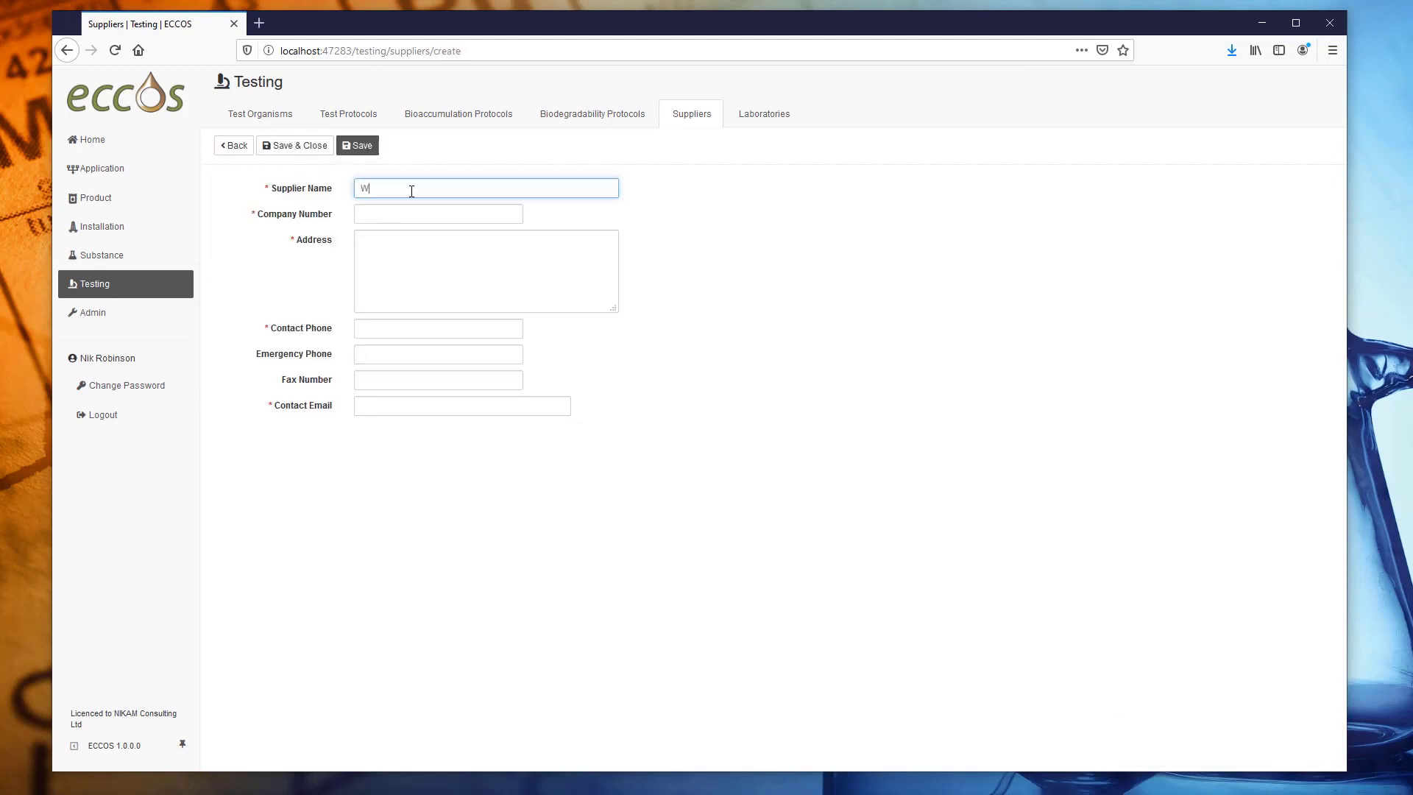
pyautogui.press('Tab')
pyautogui.write('234')
pyautogui.click(442, 250)
pyautogui.write('Wonder Drive  Glasgow')
pyautogui.click(416, 328)
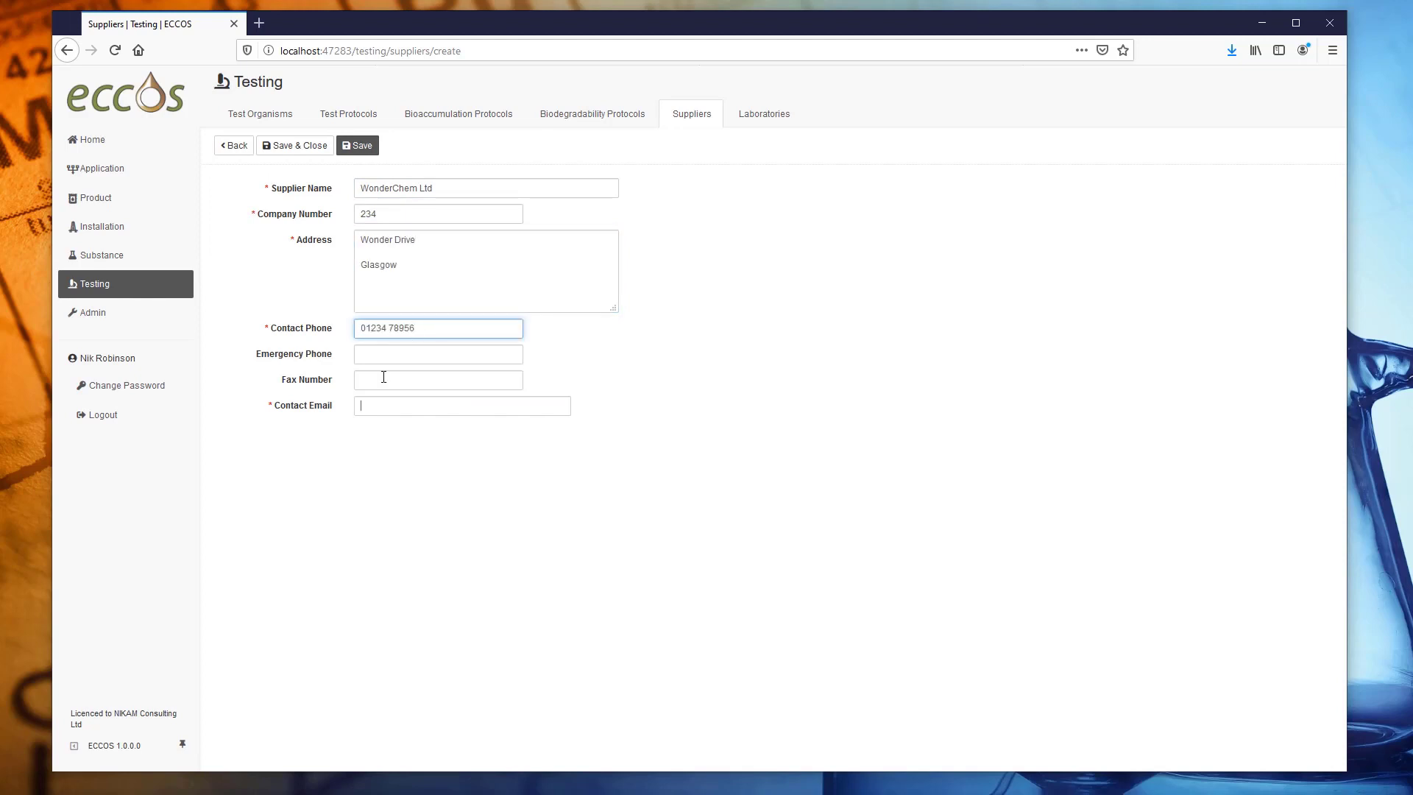
pyautogui.click(372, 405)
pyautogui.click(358, 146)
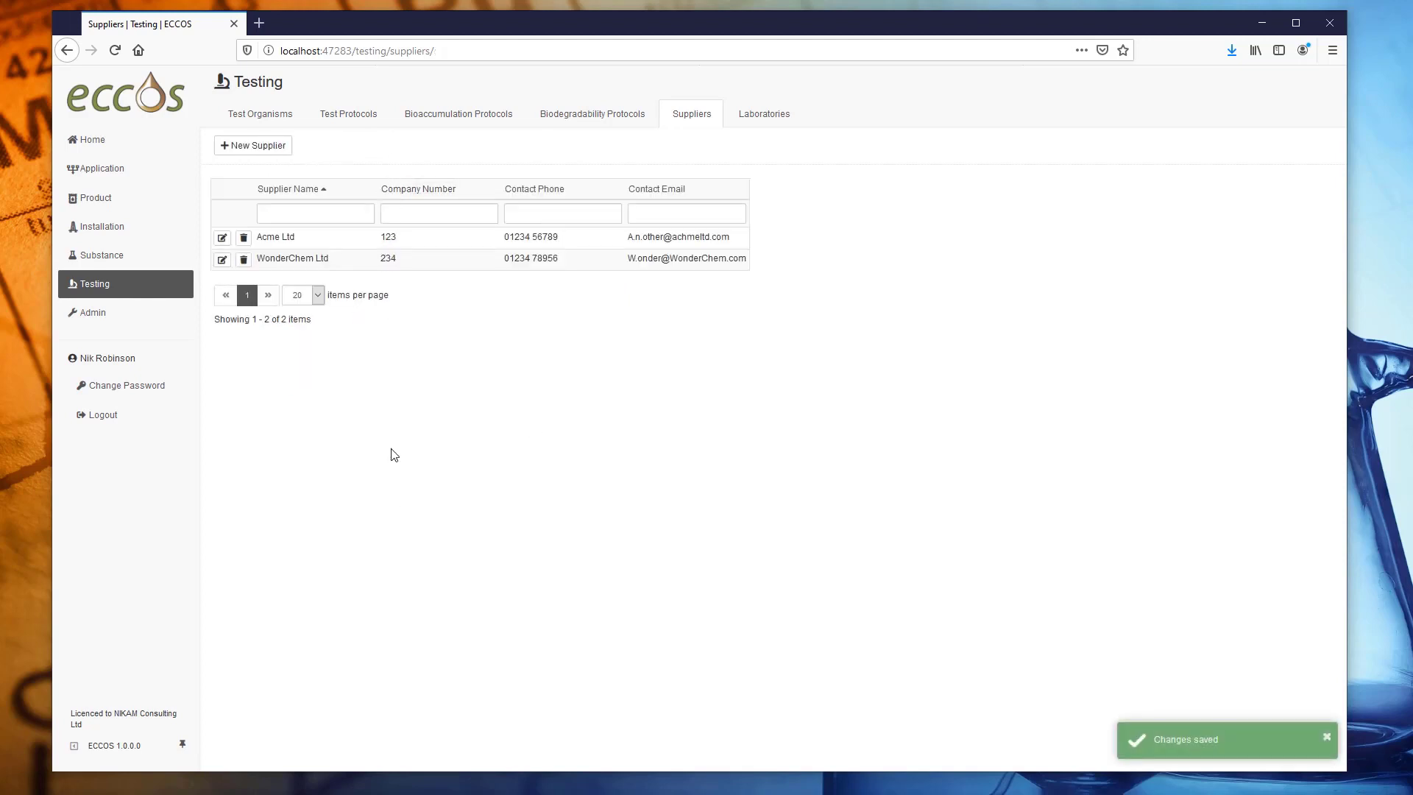
# Test the supplier filters with name 'a' and company number '1', then open Laboratories.
pyautogui.click(333, 213)
pyautogui.write('a')
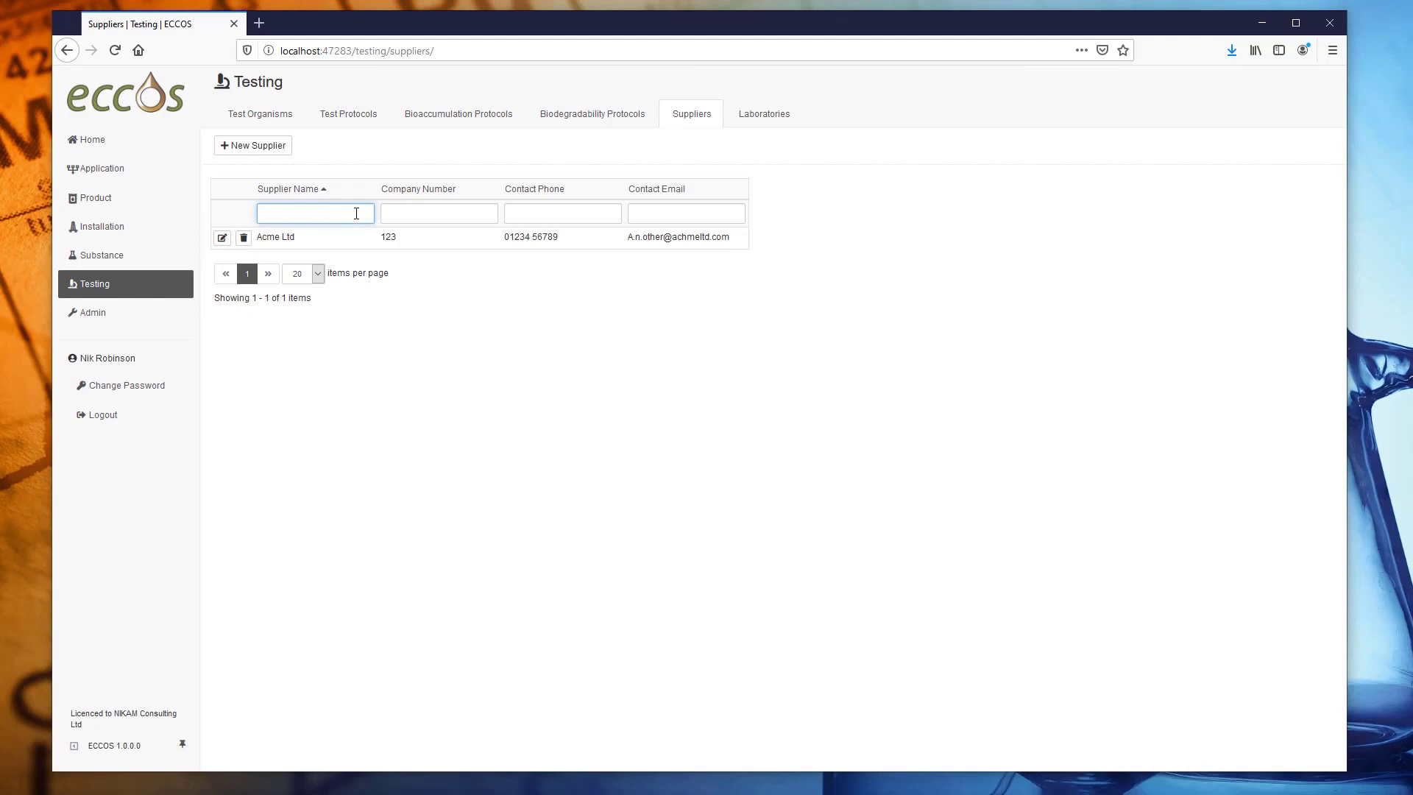
pyautogui.click(413, 214)
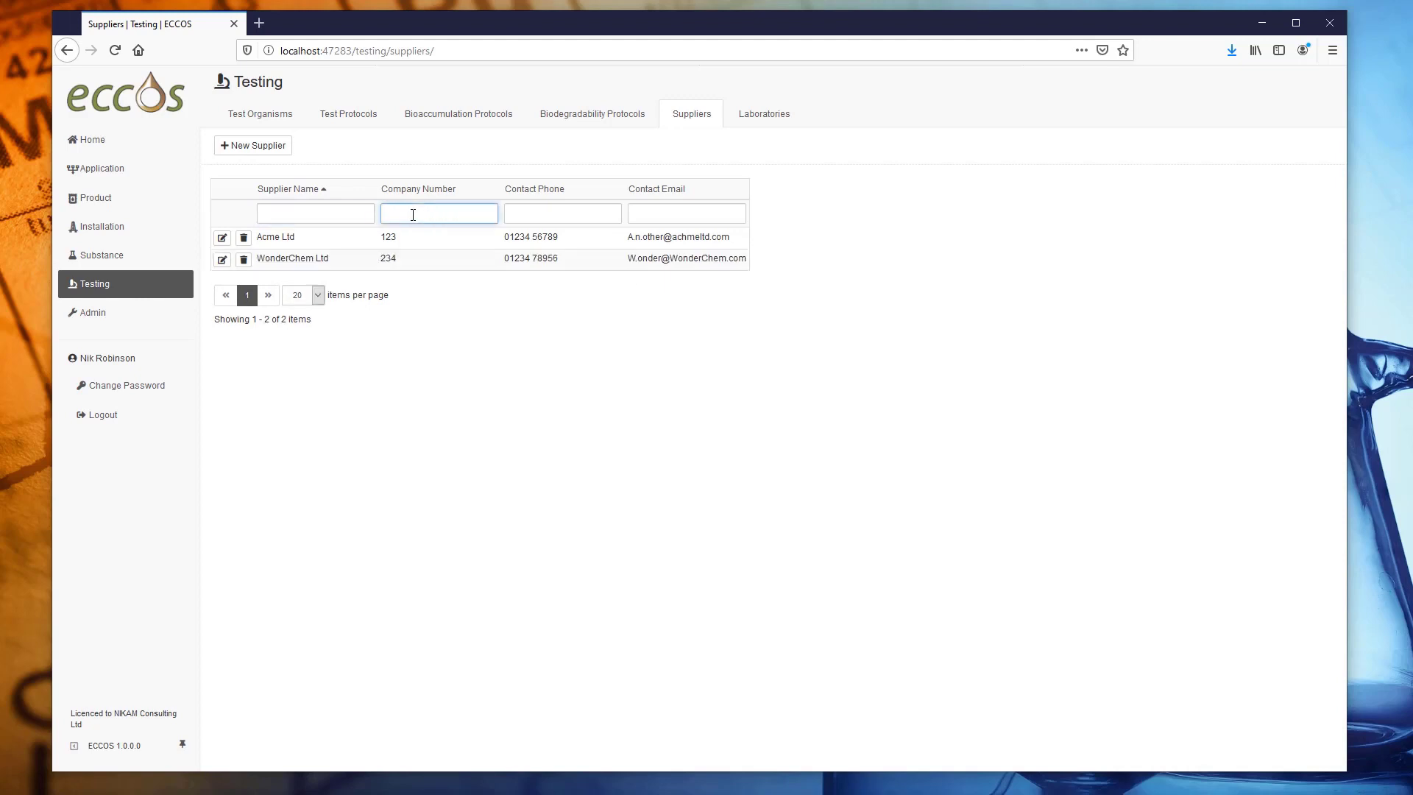
pyautogui.write('1')
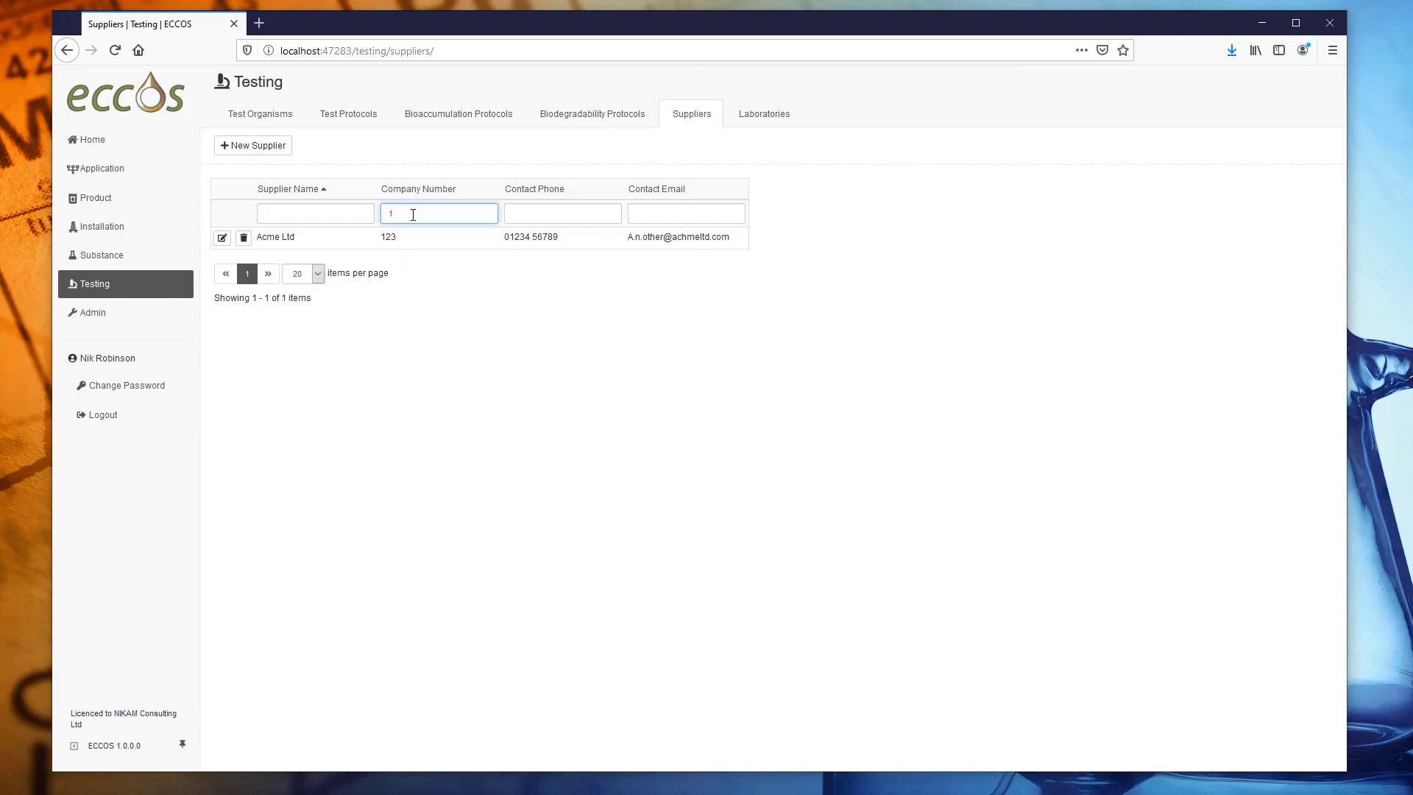
pyautogui.press('BackSpace')
pyautogui.click(758, 110)
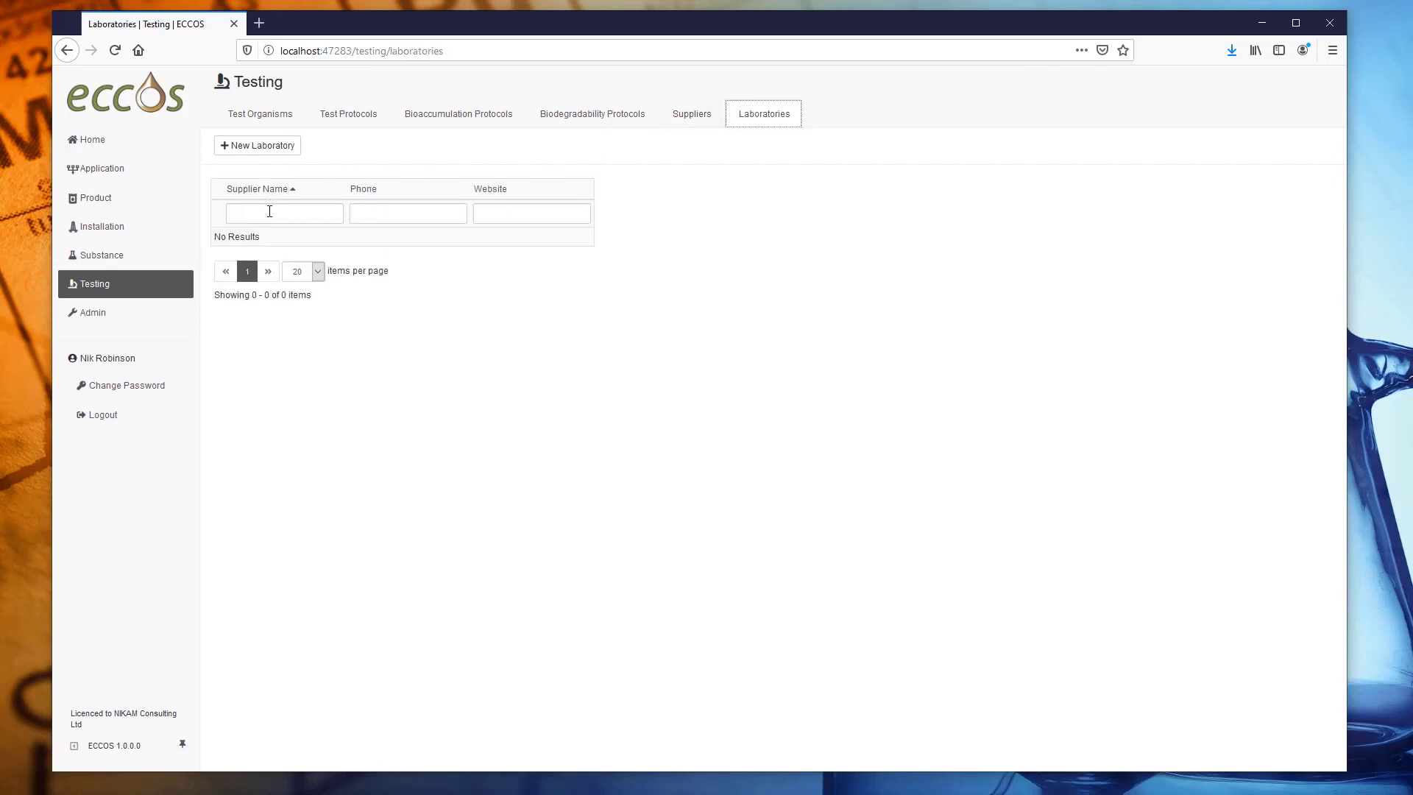
# Add the Opus laboratory at Flotta, Orkney and save it.
pyautogui.click(263, 147)
pyautogui.click(404, 186)
pyautogui.write('Opus')
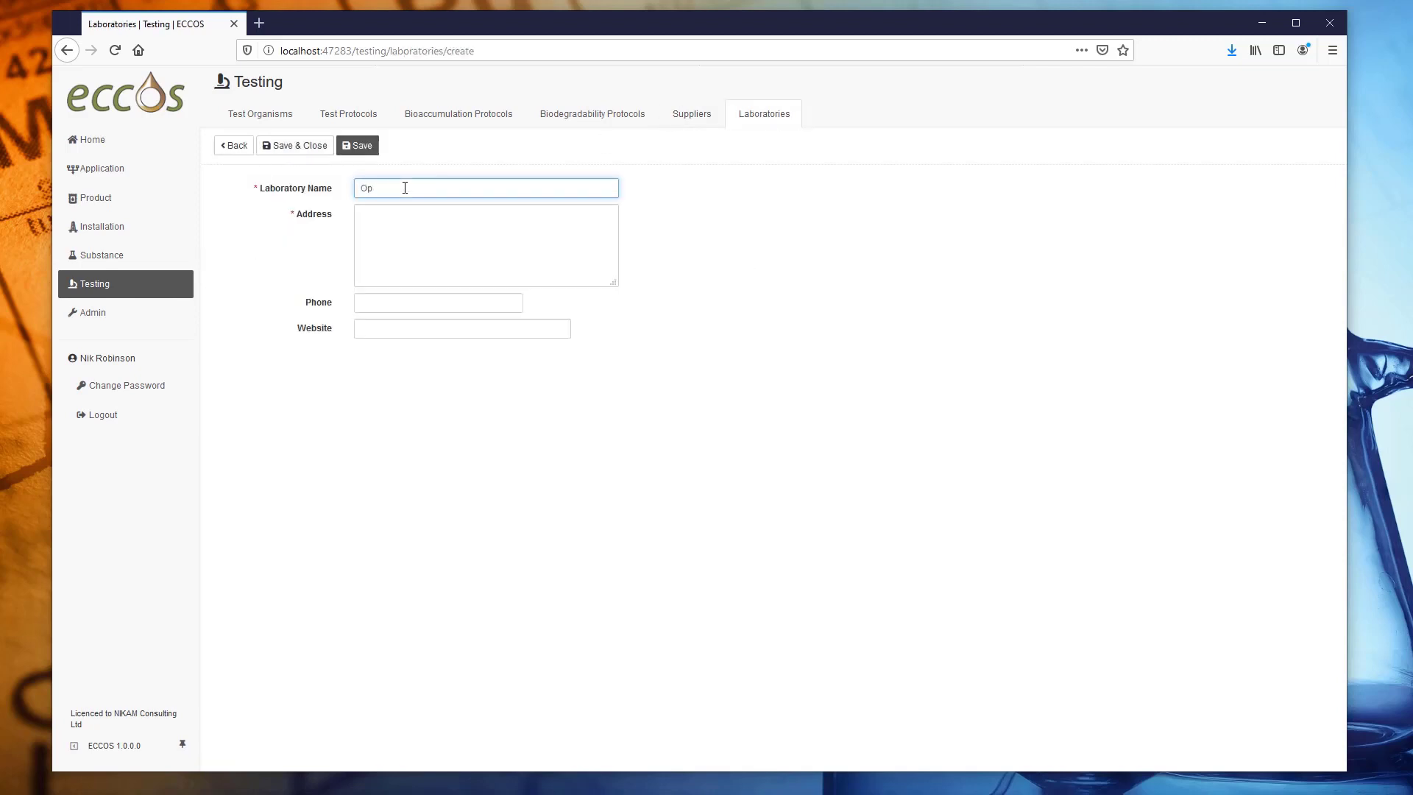
pyautogui.press('Tab')
pyautogui.write('Flotta')
pyautogui.press('Return')
pyautogui.press('Return')
pyautogui.write('Orkney')
pyautogui.press('Tab')
pyautogui.click(323, 149)
# Add the Chemex International laboratory at Oldbury, save it, and go to Admin.
pyautogui.click(441, 188)
pyautogui.write('Chemex International')
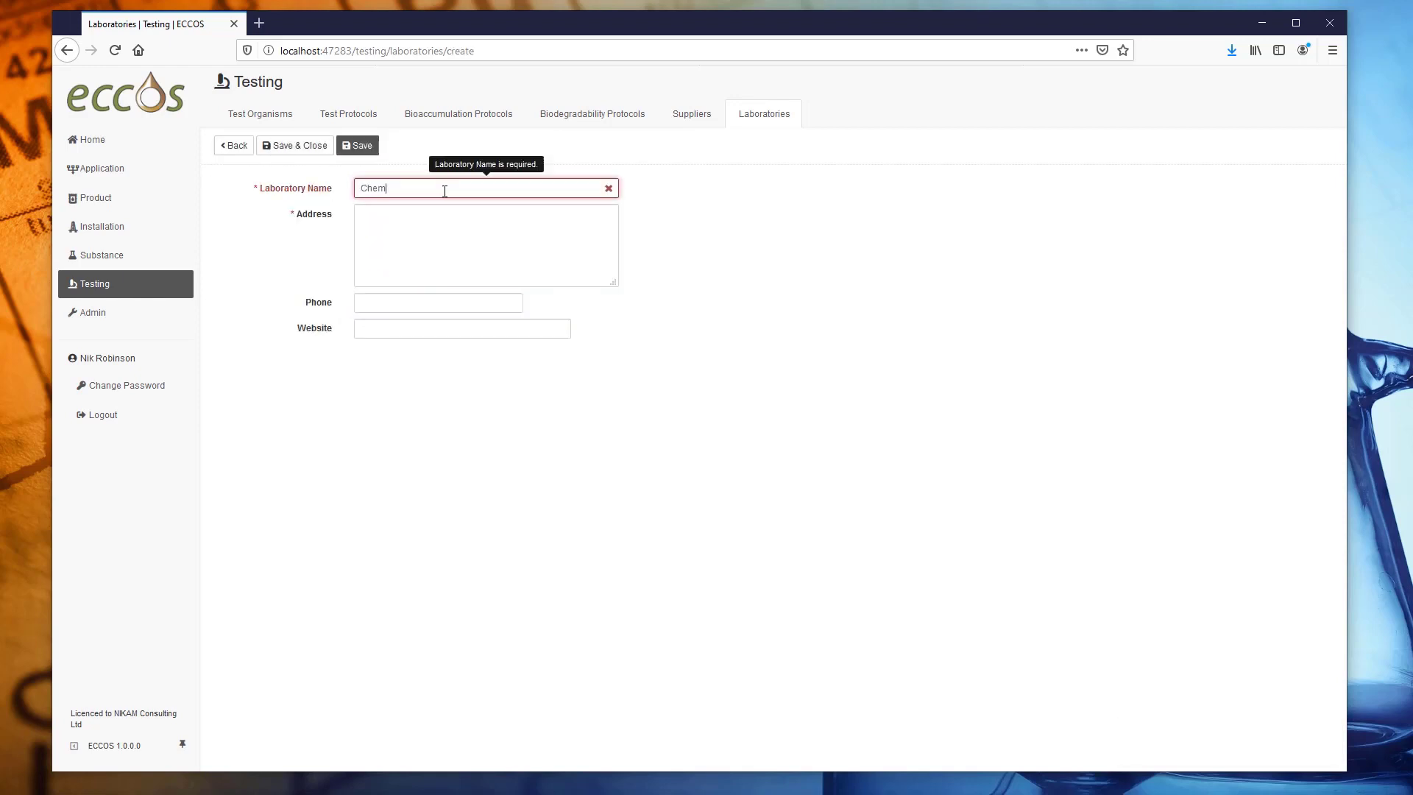
pyautogui.press('Tab')
pyautogui.write('Oldbury')
pyautogui.press('Return')
pyautogui.write('W')
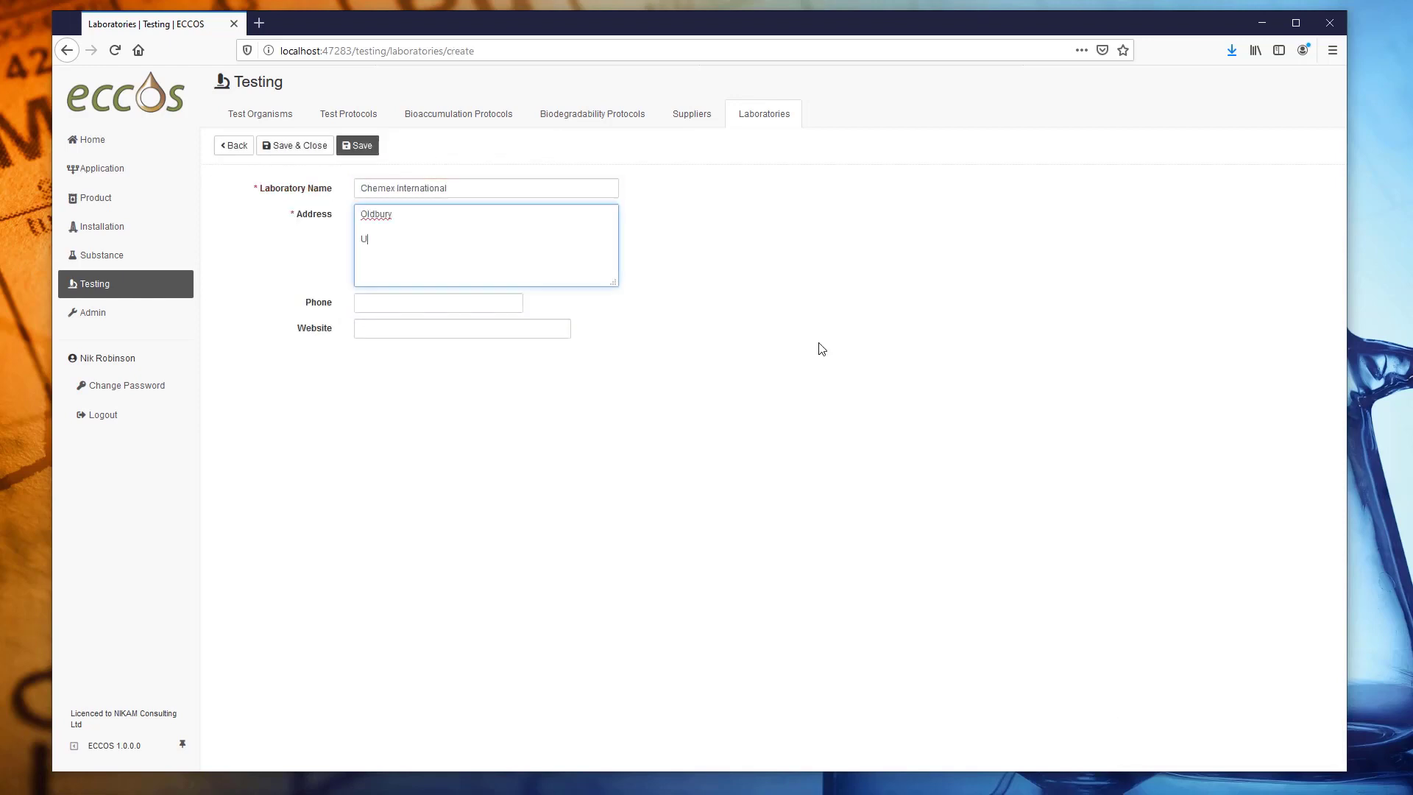
pyautogui.click(302, 146)
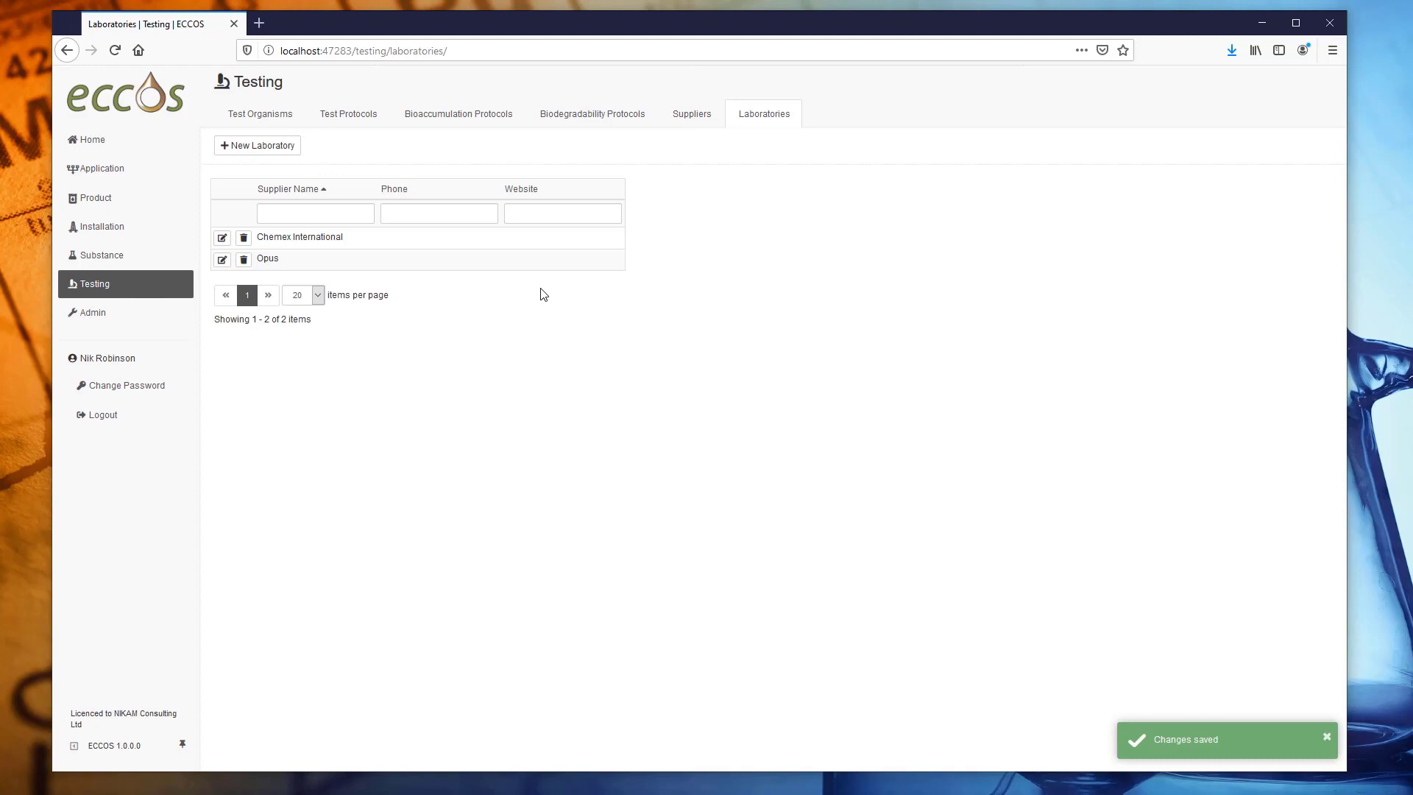
pyautogui.click(96, 321)
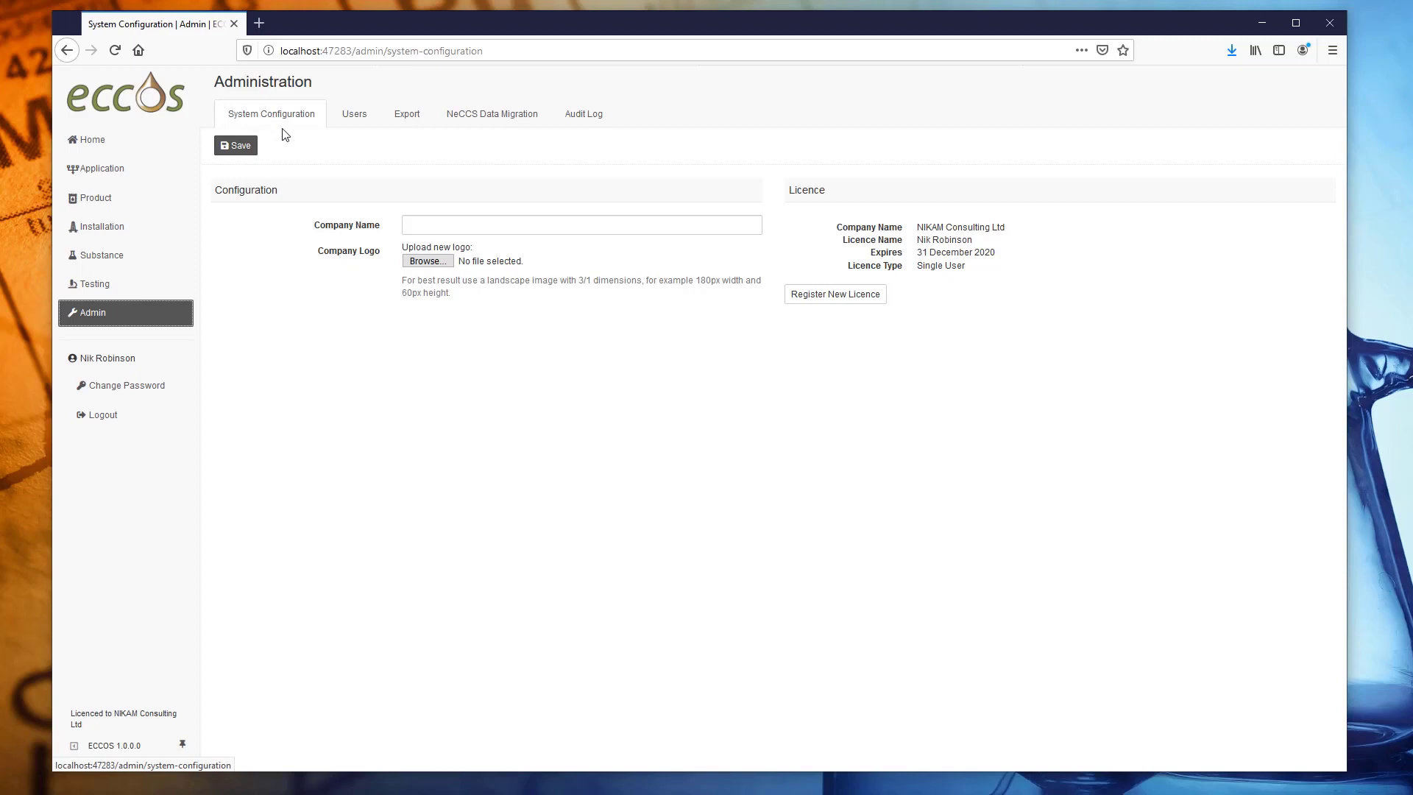
# Save 'Nikam Consulting Limited' as the company name in System Configuration.
pyautogui.click(425, 223)
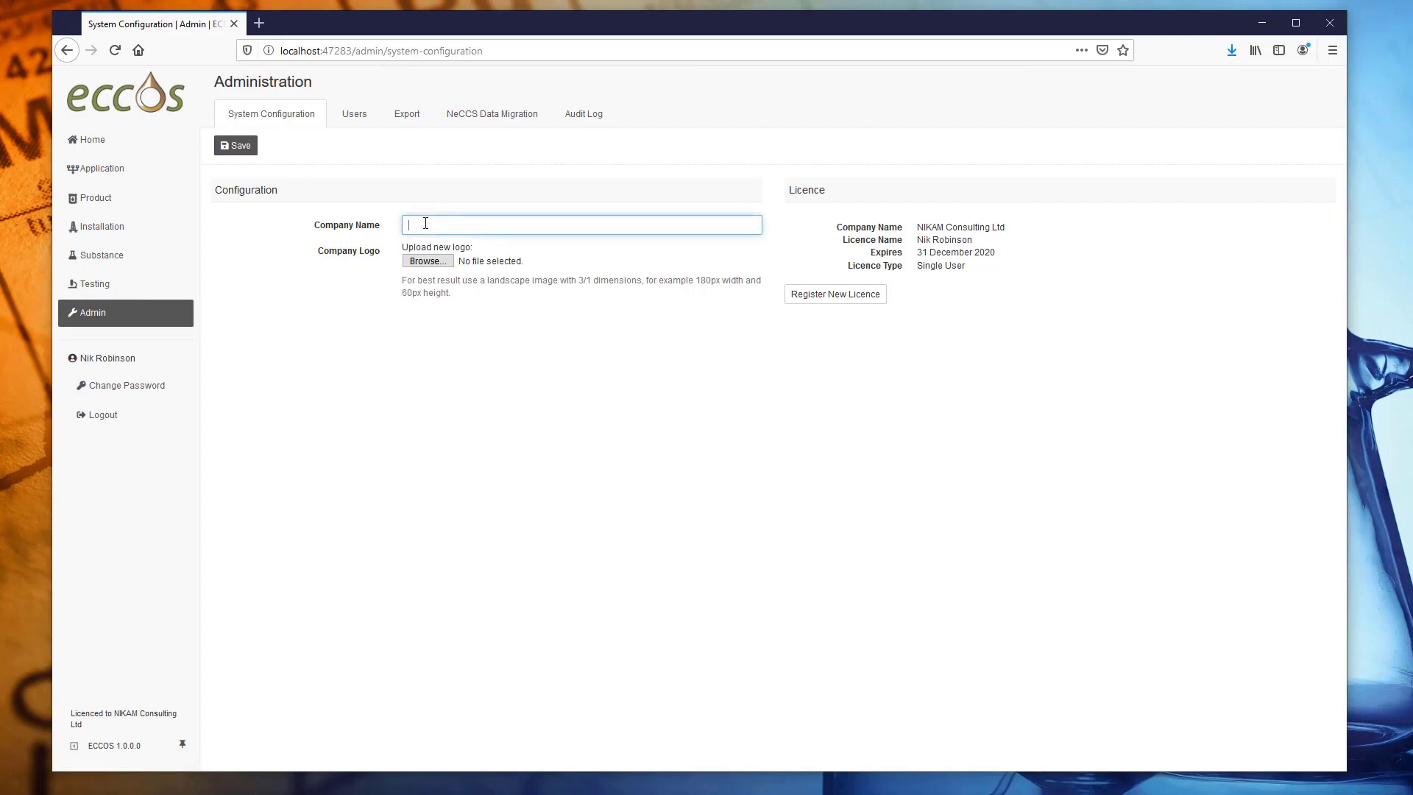
pyautogui.write('Nikam Consulting Limited')
pyautogui.click(235, 145)
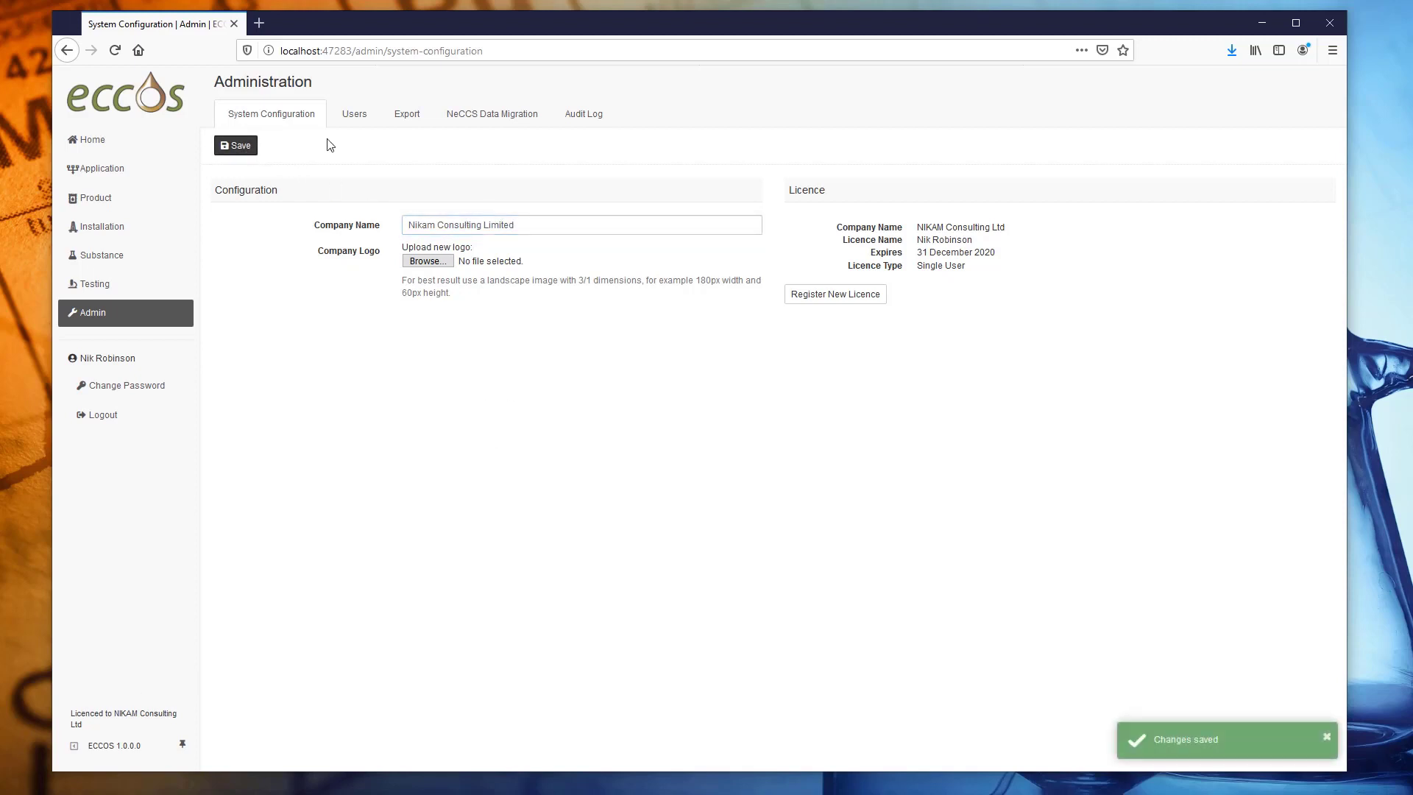
# Browse the Users, Export and NeCCS Data Migration pages, ending on the Audit Log.
pyautogui.click(353, 123)
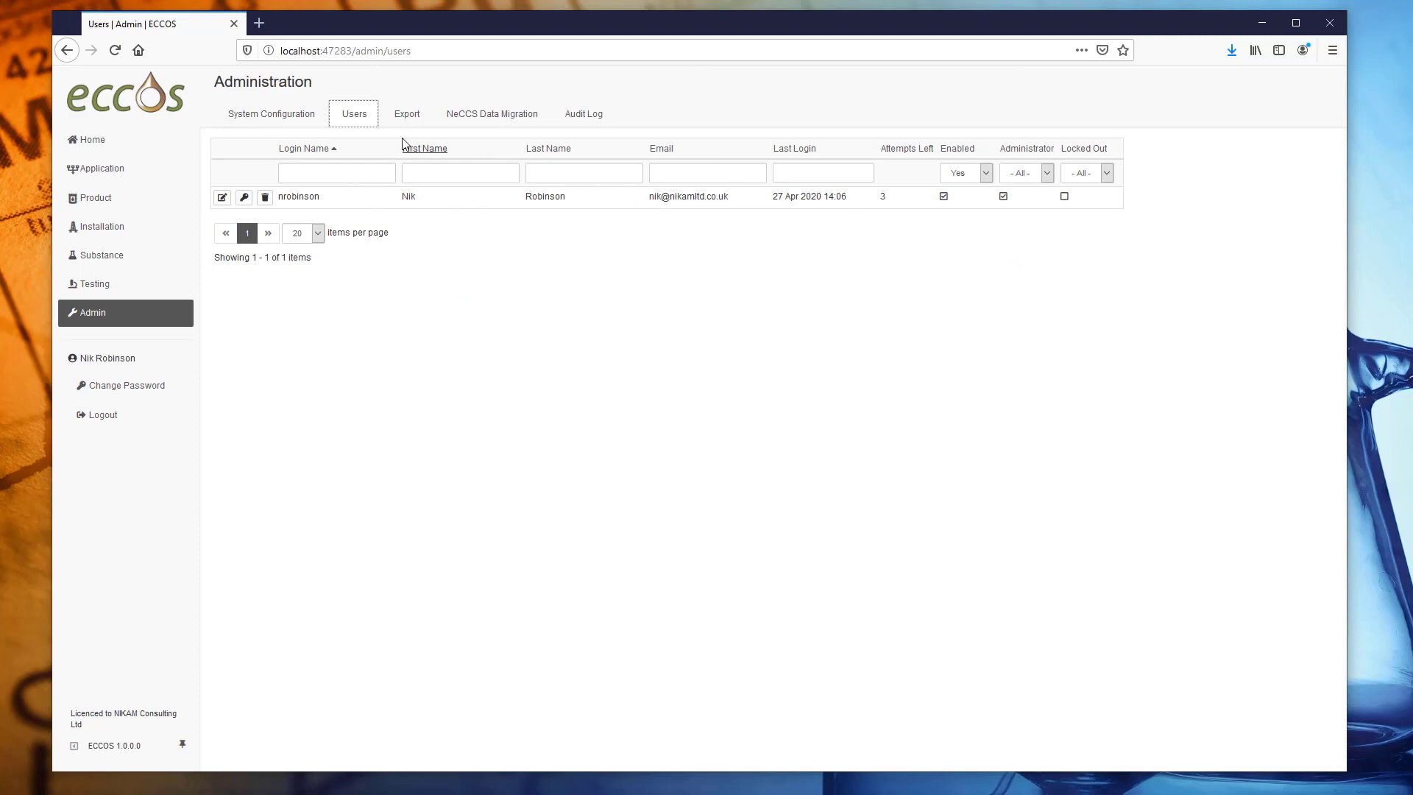
pyautogui.click(409, 118)
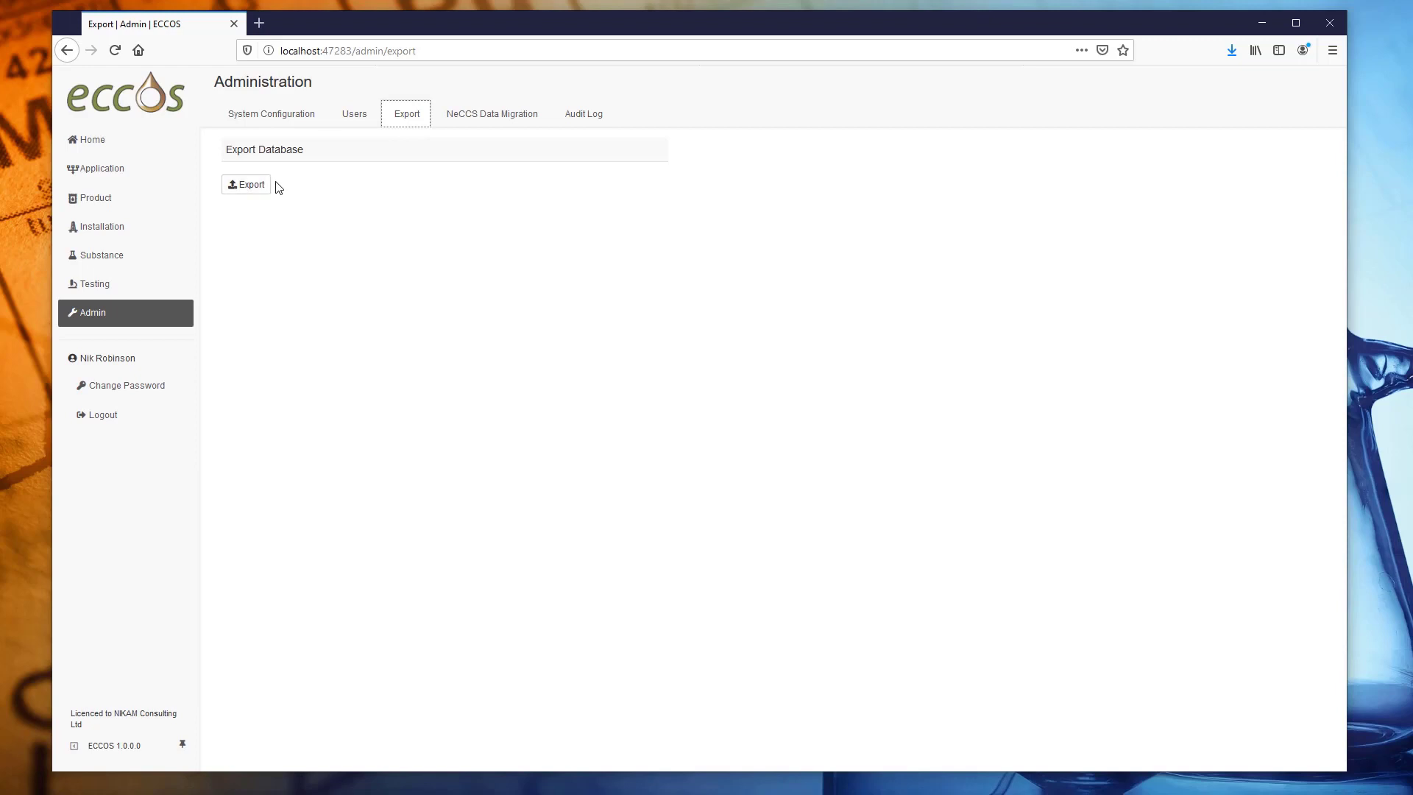
pyautogui.click(469, 122)
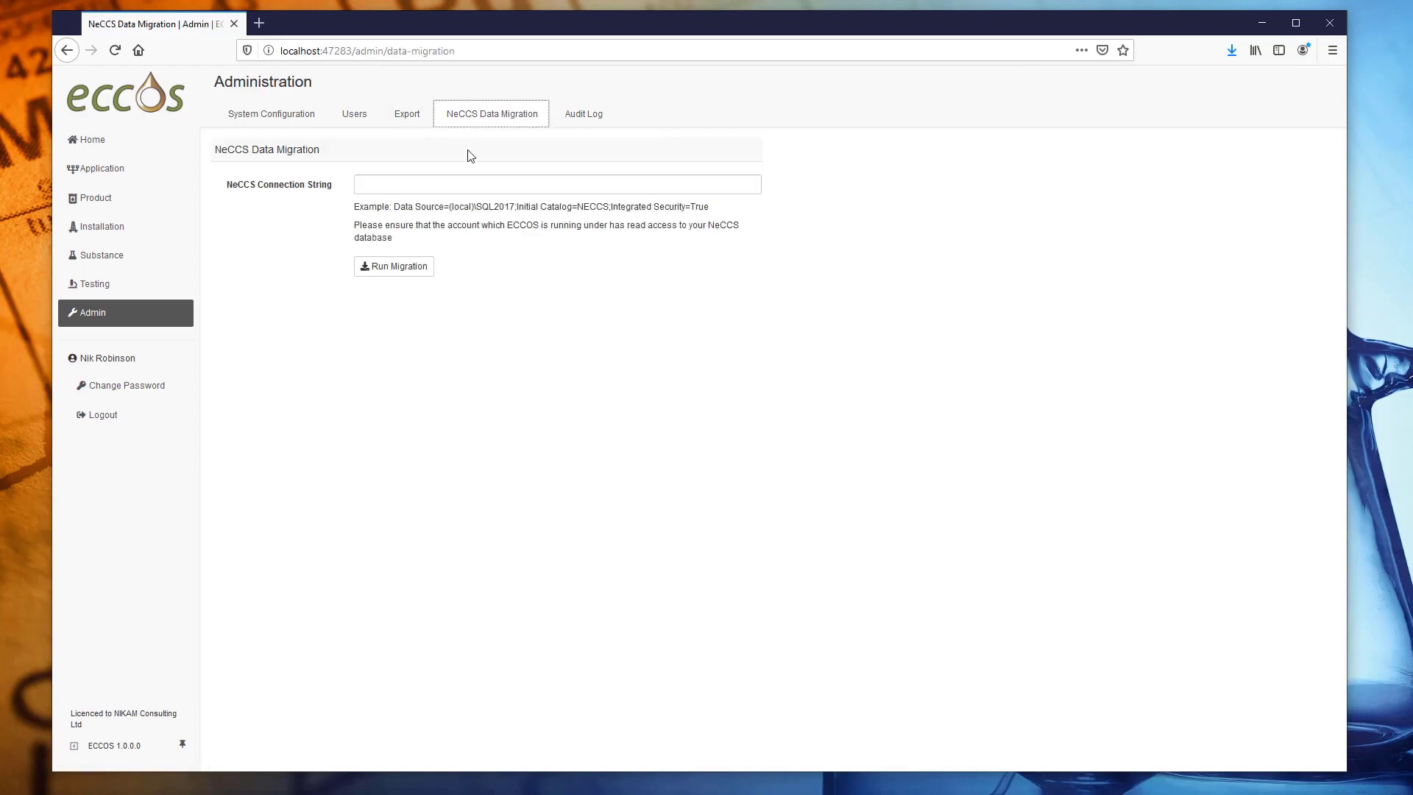
pyautogui.click(589, 121)
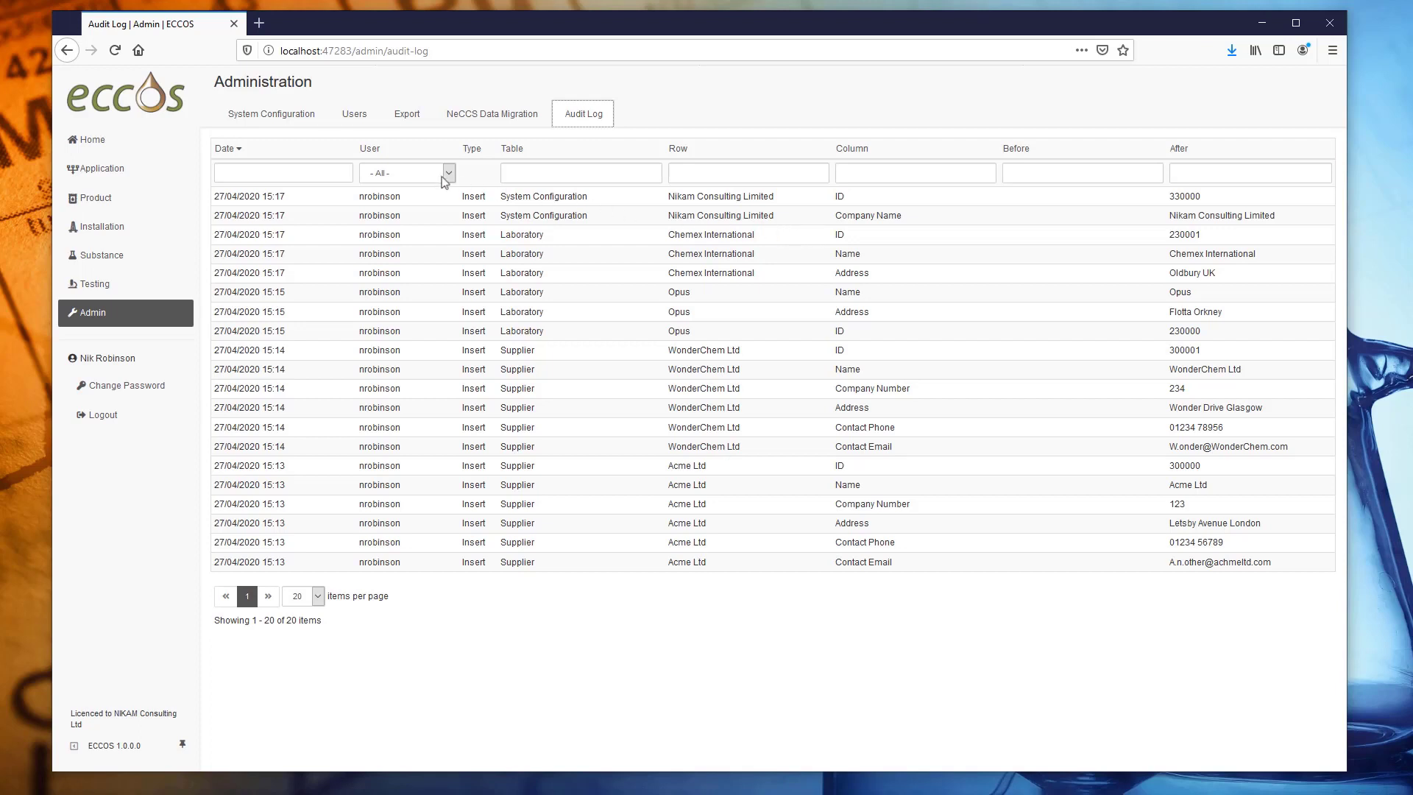
# Filter the Audit Log rows for opus, then return to the Home page.
pyautogui.click(717, 172)
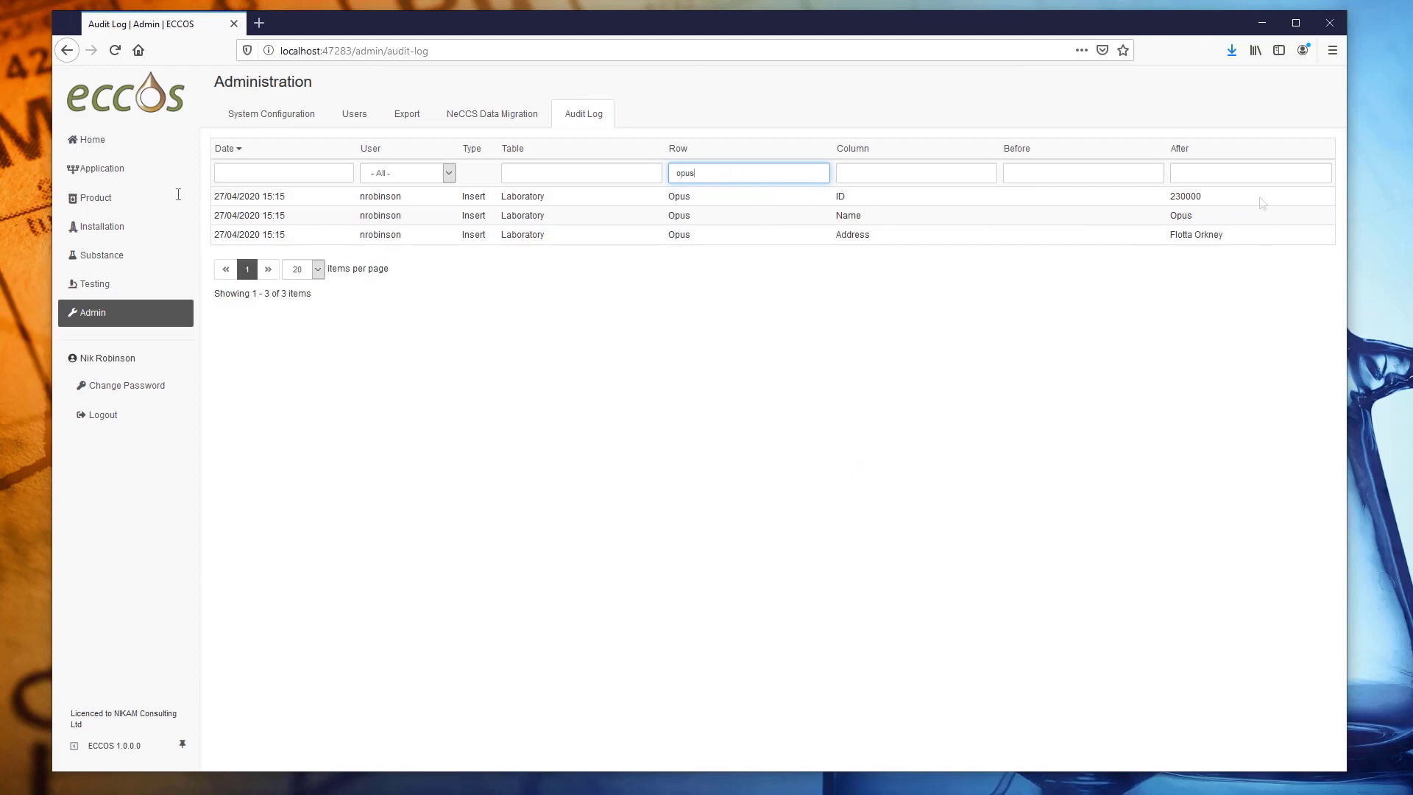
pyautogui.click(87, 140)
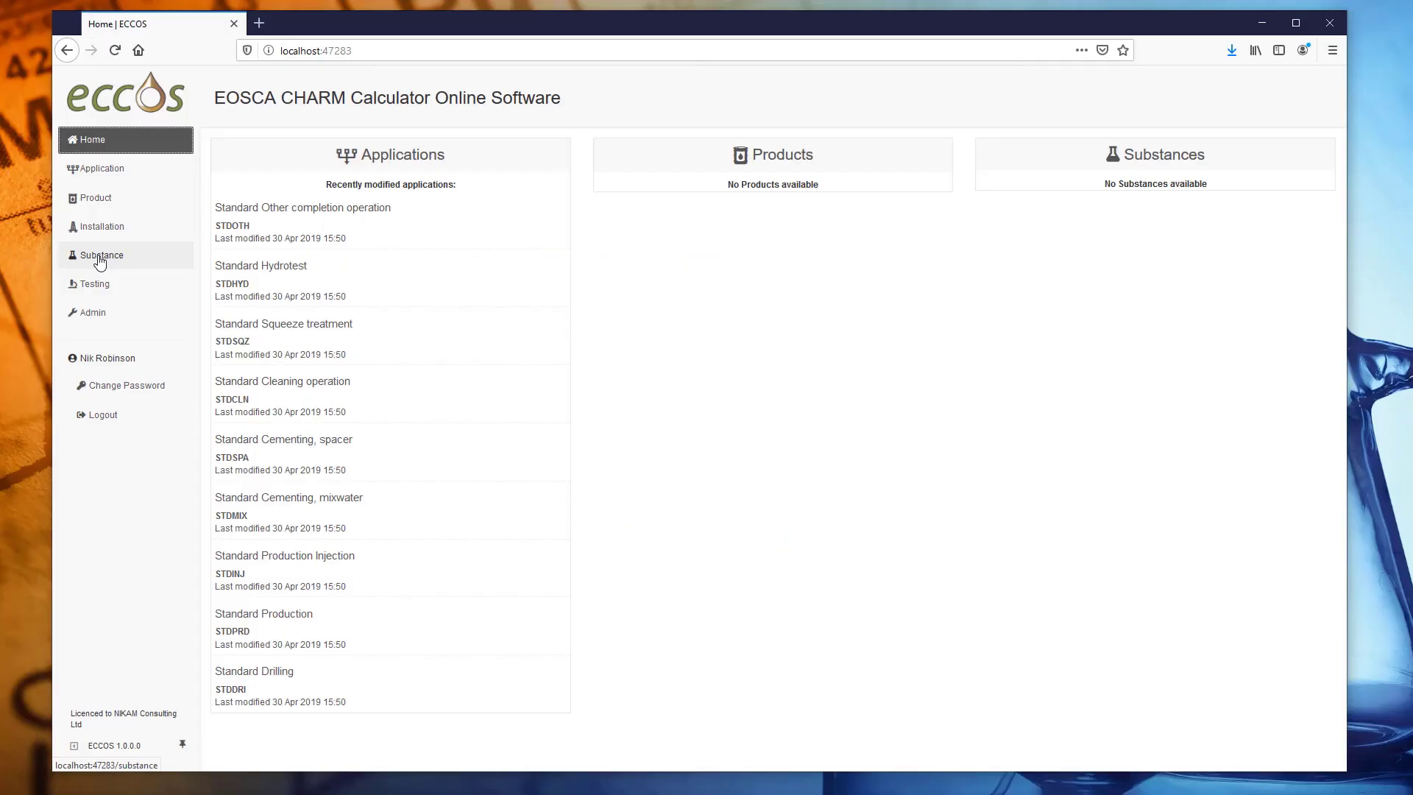
# Start a new substance named Water with CAS number 7732-18-5.
pyautogui.click(100, 261)
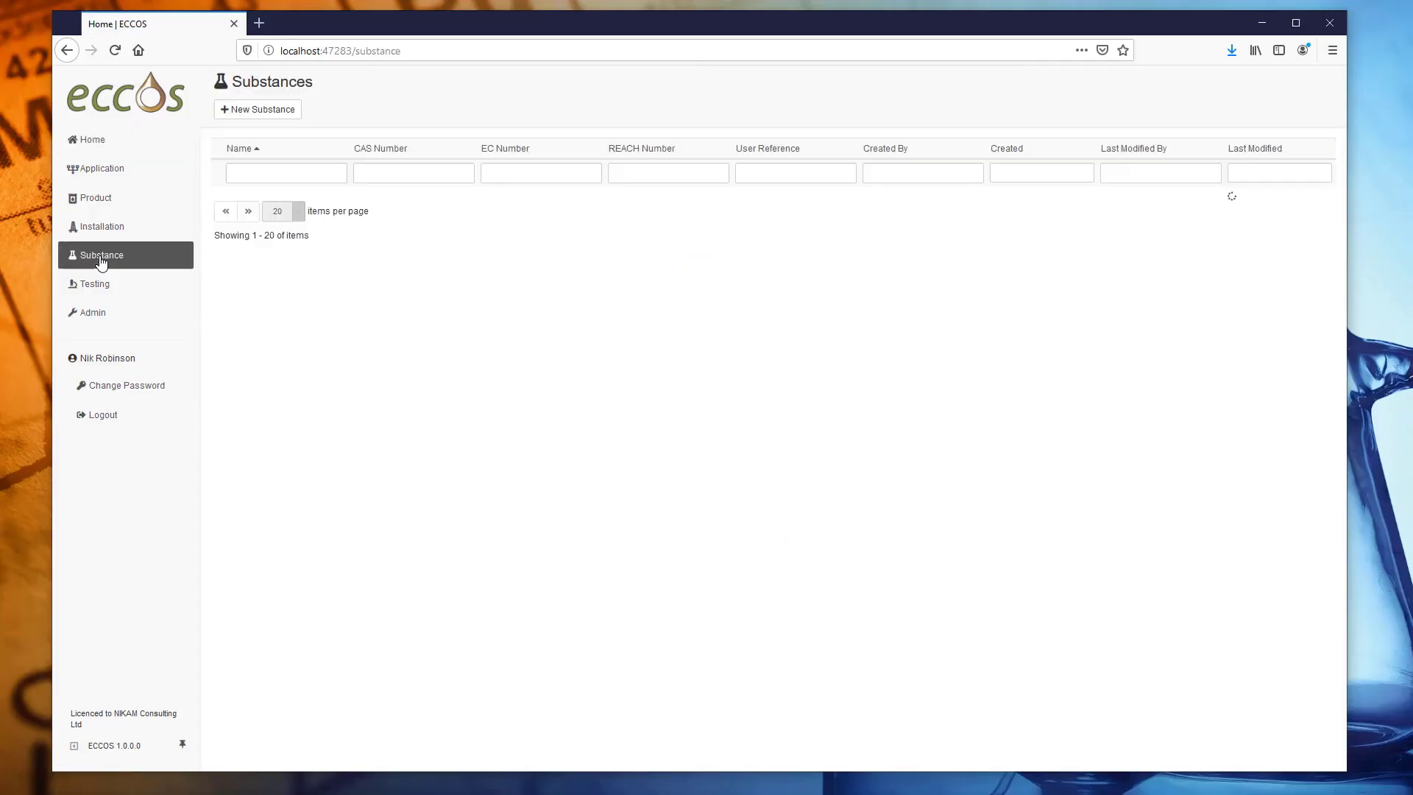
pyautogui.click(247, 114)
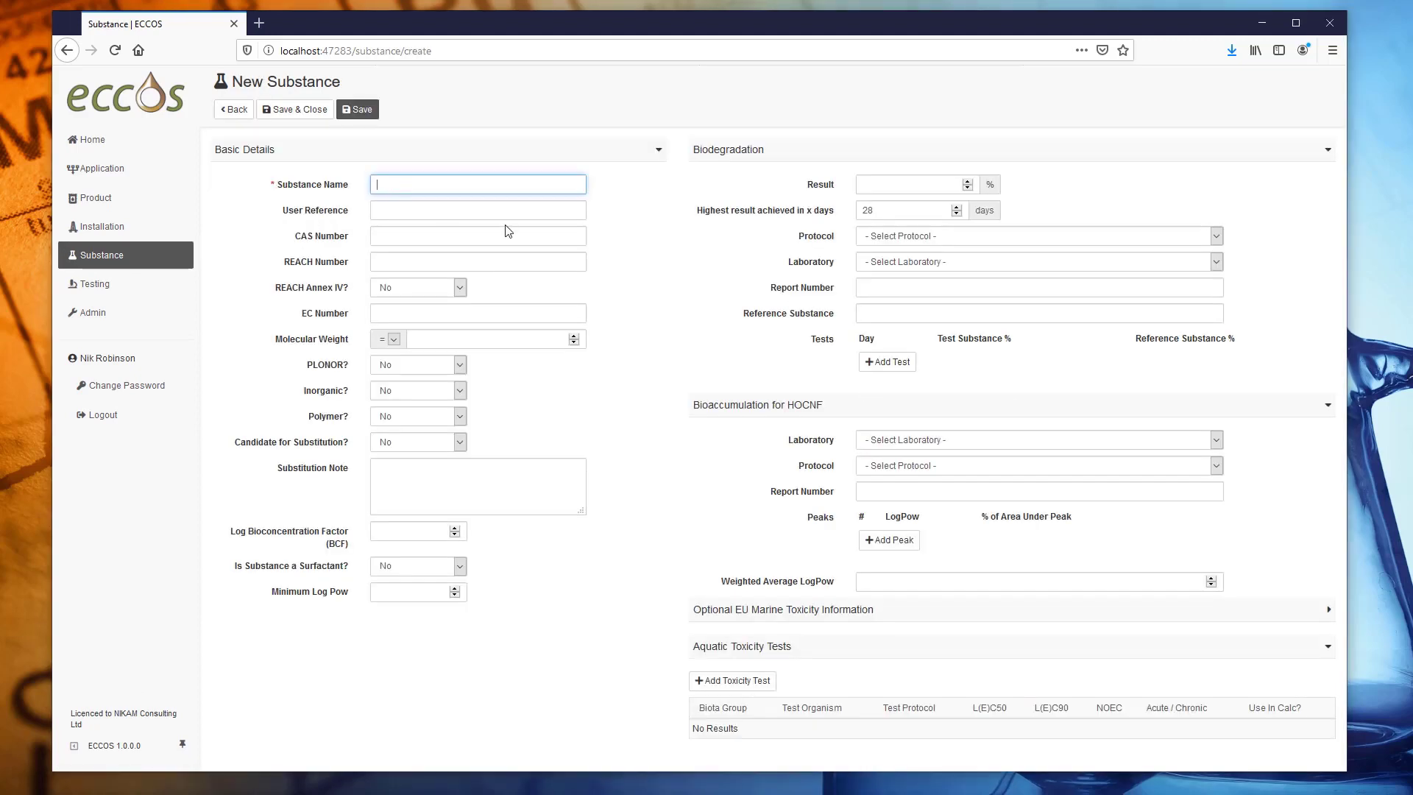
pyautogui.write('Water')
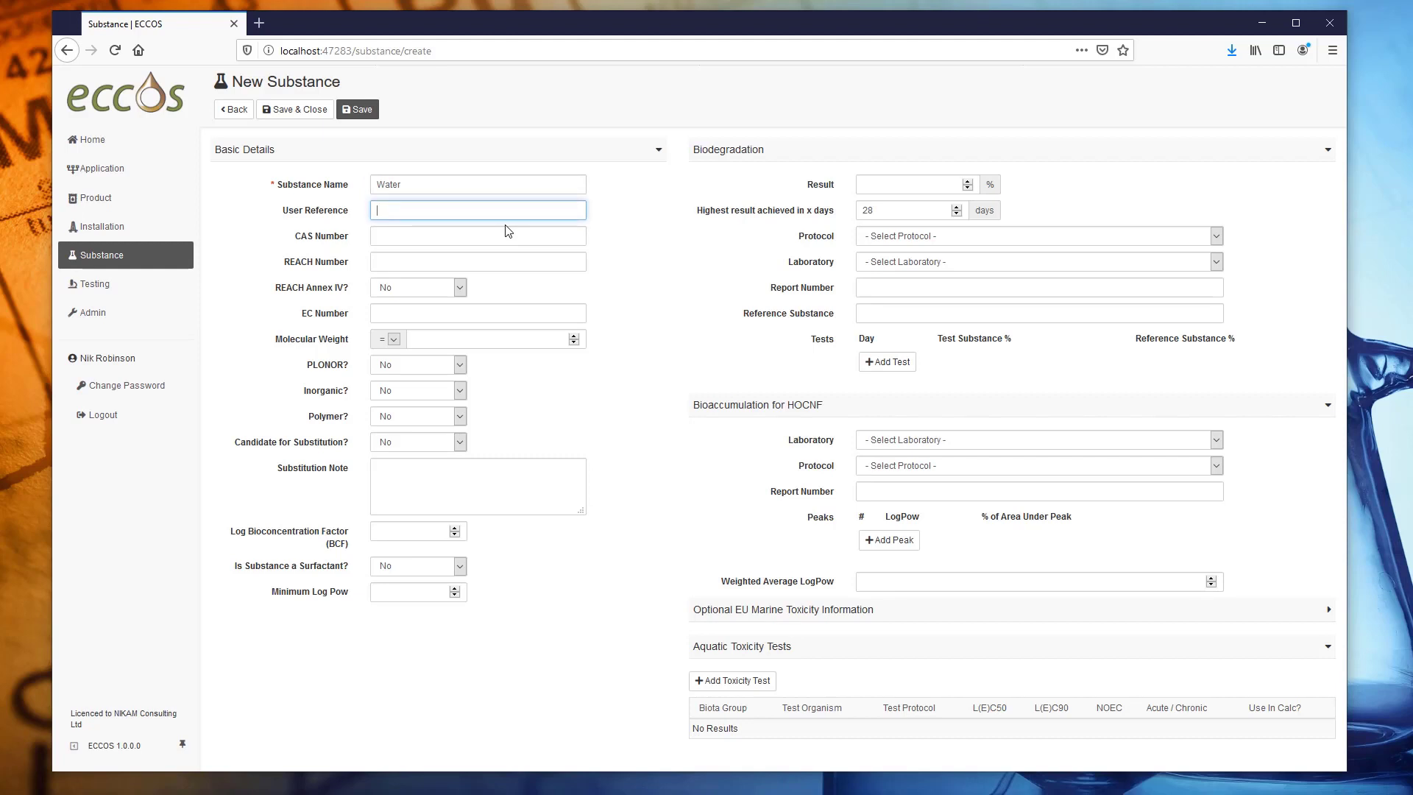
pyautogui.click(507, 230)
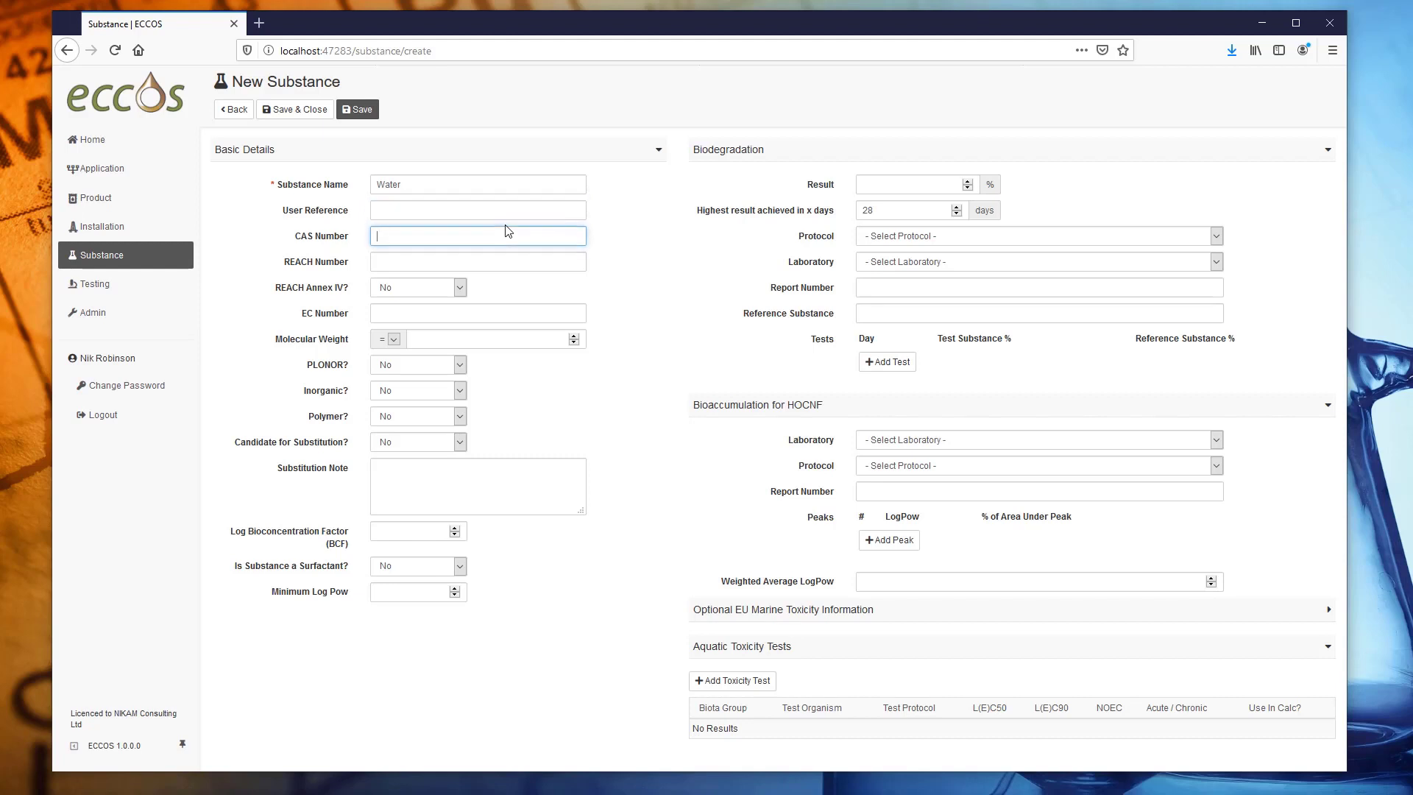
pyautogui.write('7732-18-5')
pyautogui.press('Tab')
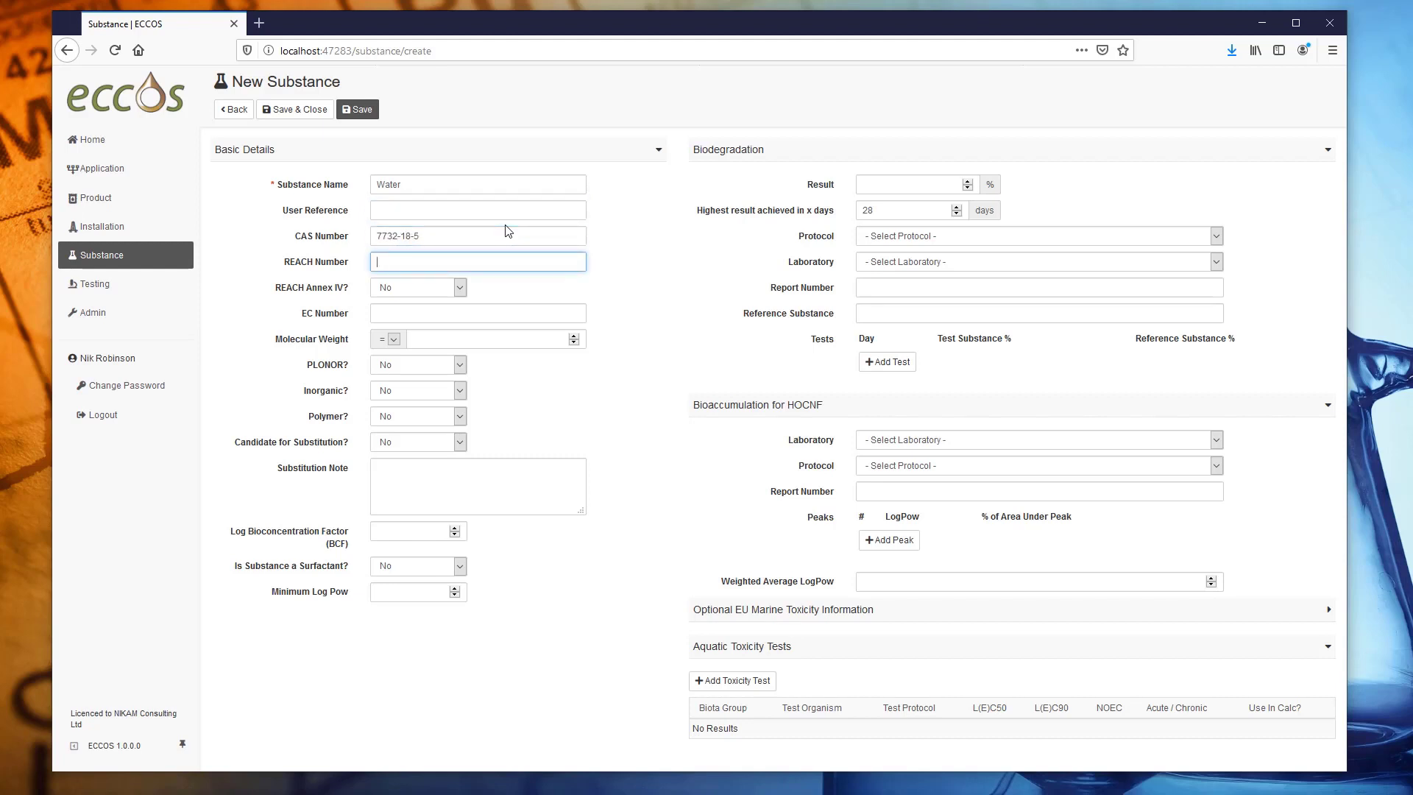
pyautogui.press('Tab')
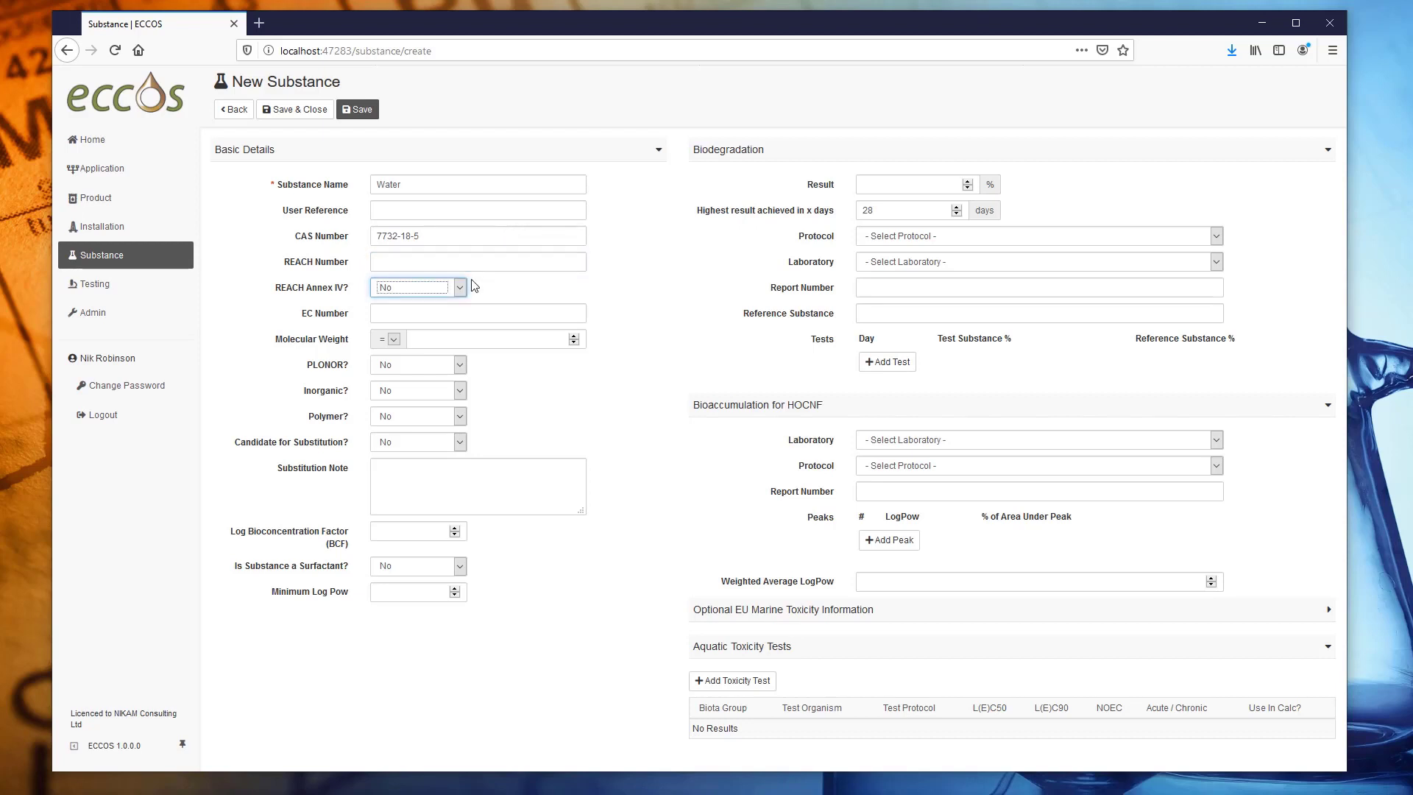
# Give Water EC number 231-791-2, mark it REACH Annex IV, PLONOR and inorganic, and save.
pyautogui.click(463, 310)
pyautogui.write('231-791-2')
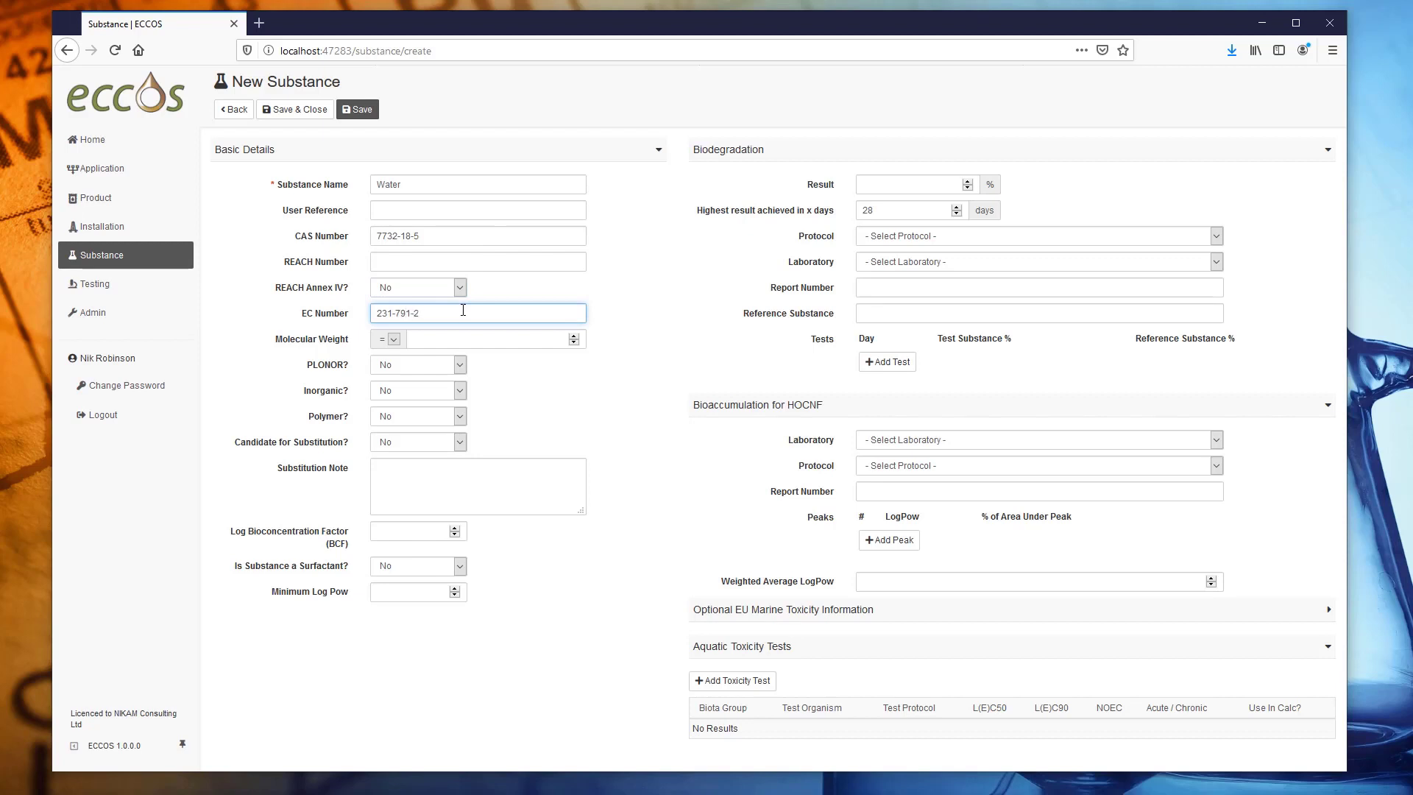
pyautogui.click(463, 366)
pyautogui.click(432, 399)
pyautogui.click(448, 391)
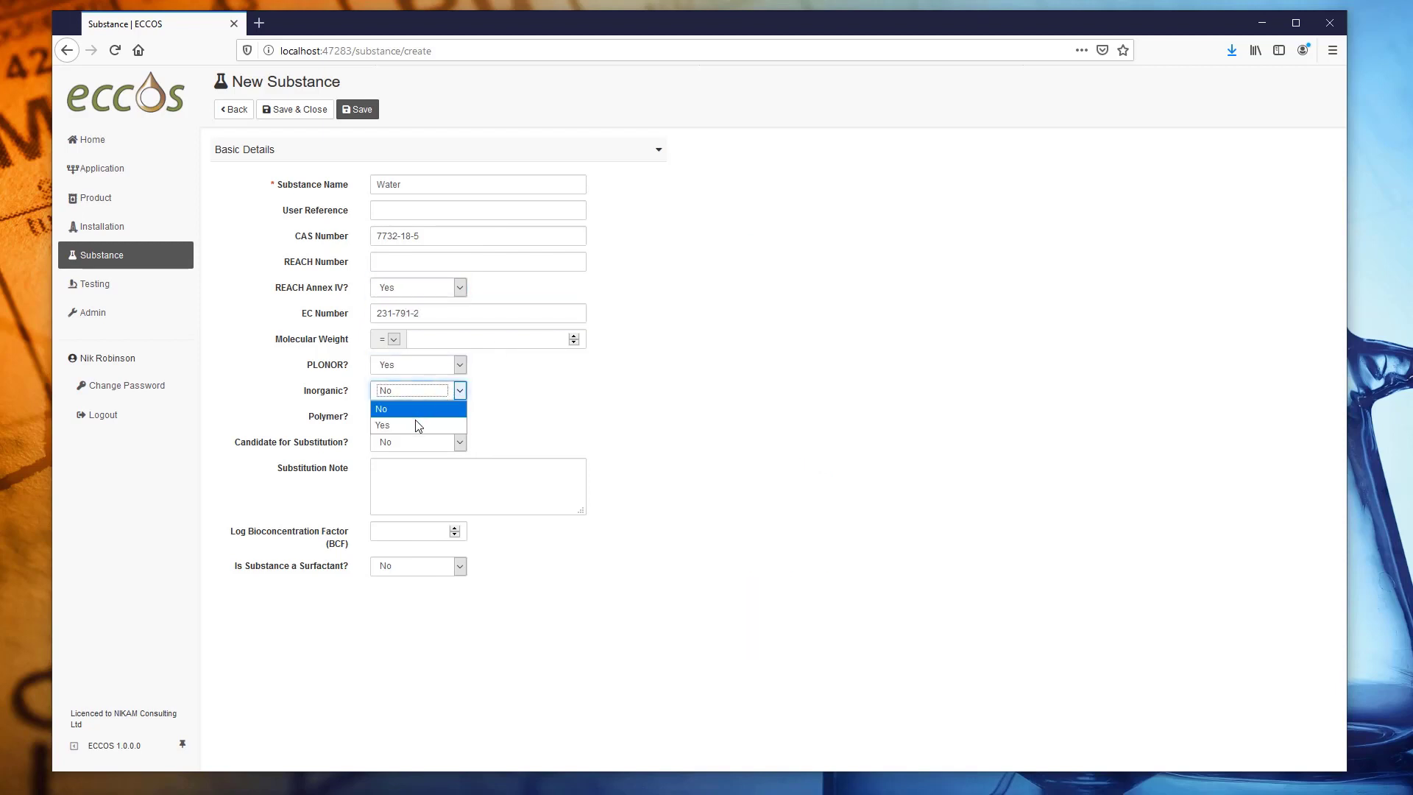
pyautogui.click(418, 426)
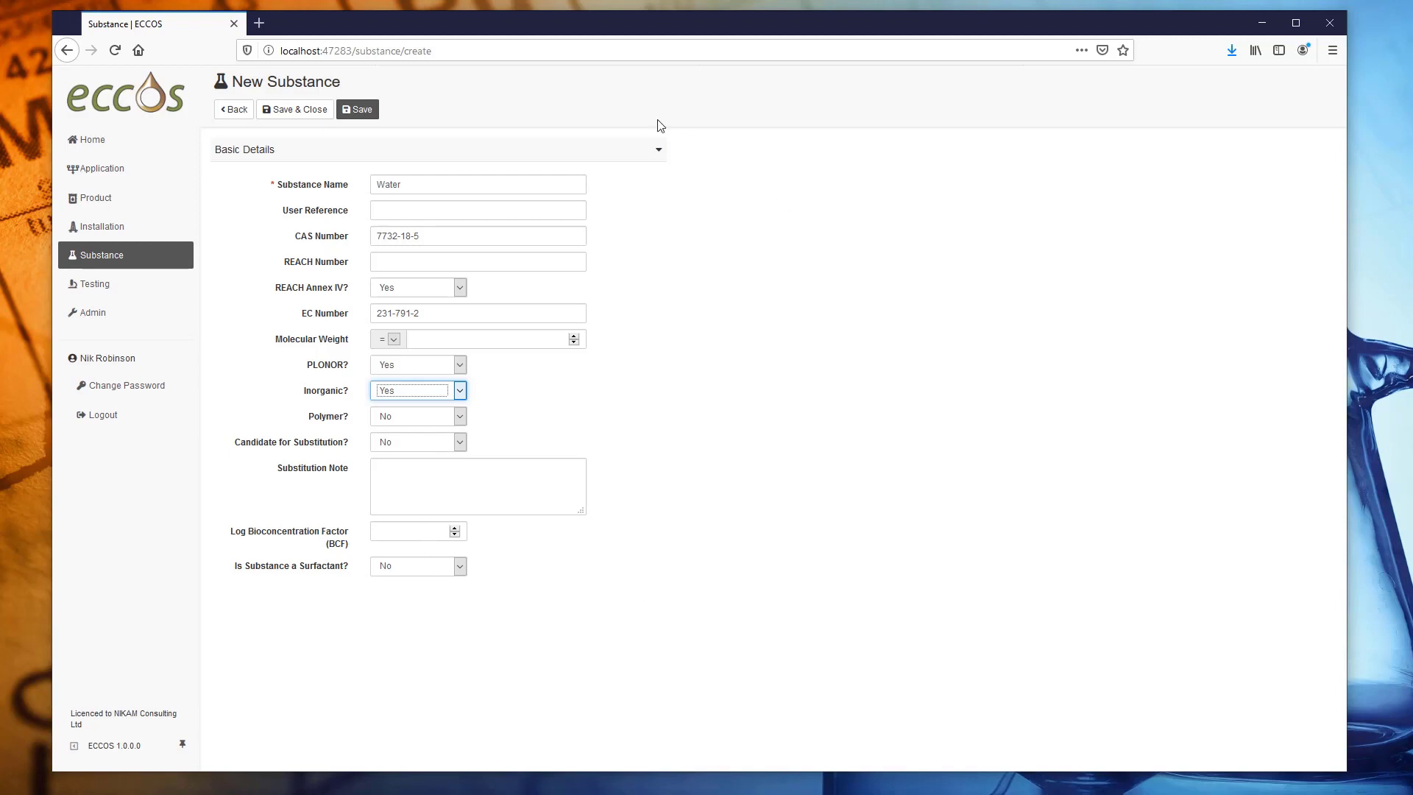
pyautogui.click(322, 110)
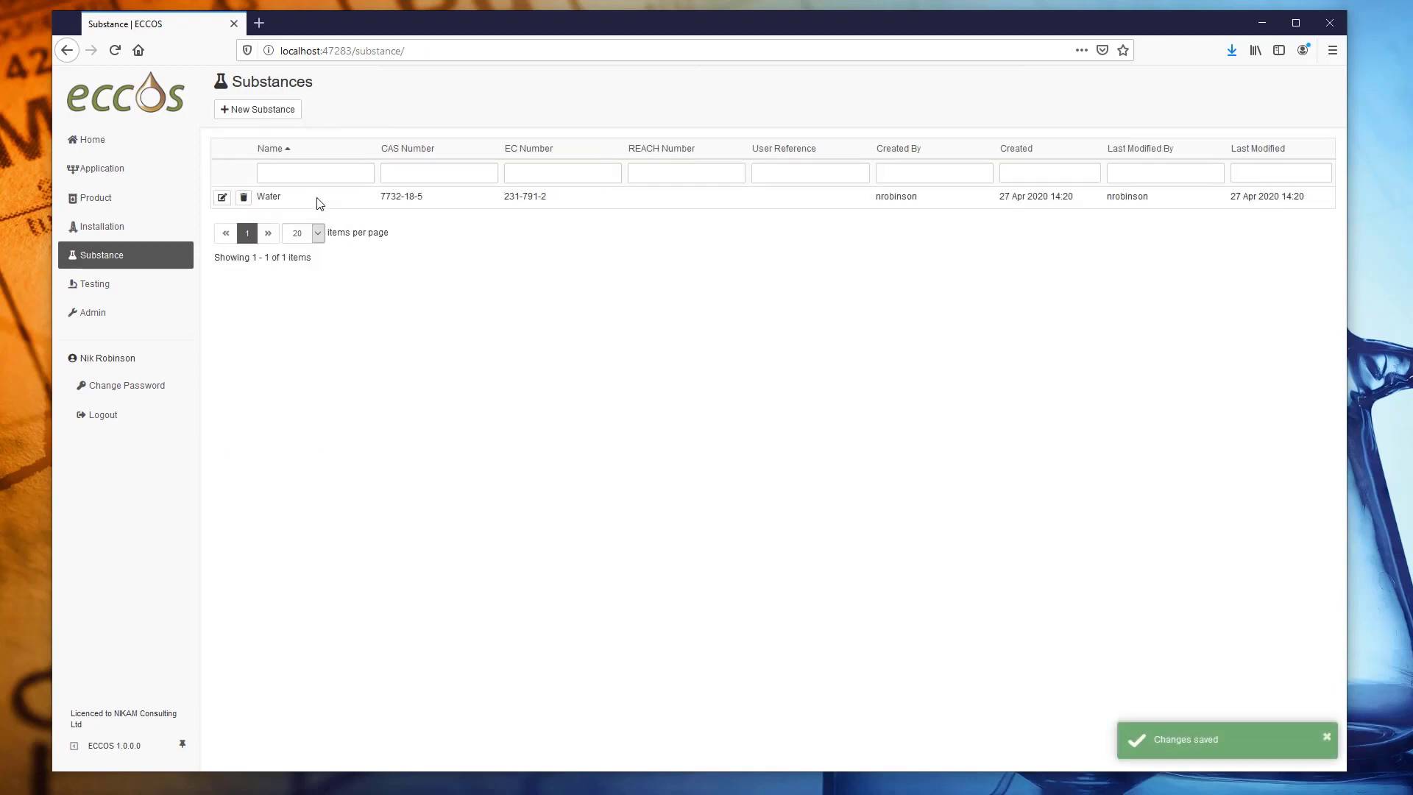
# Start a new substance named Ethanol with CAS number 64-17-5.
pyautogui.click(272, 110)
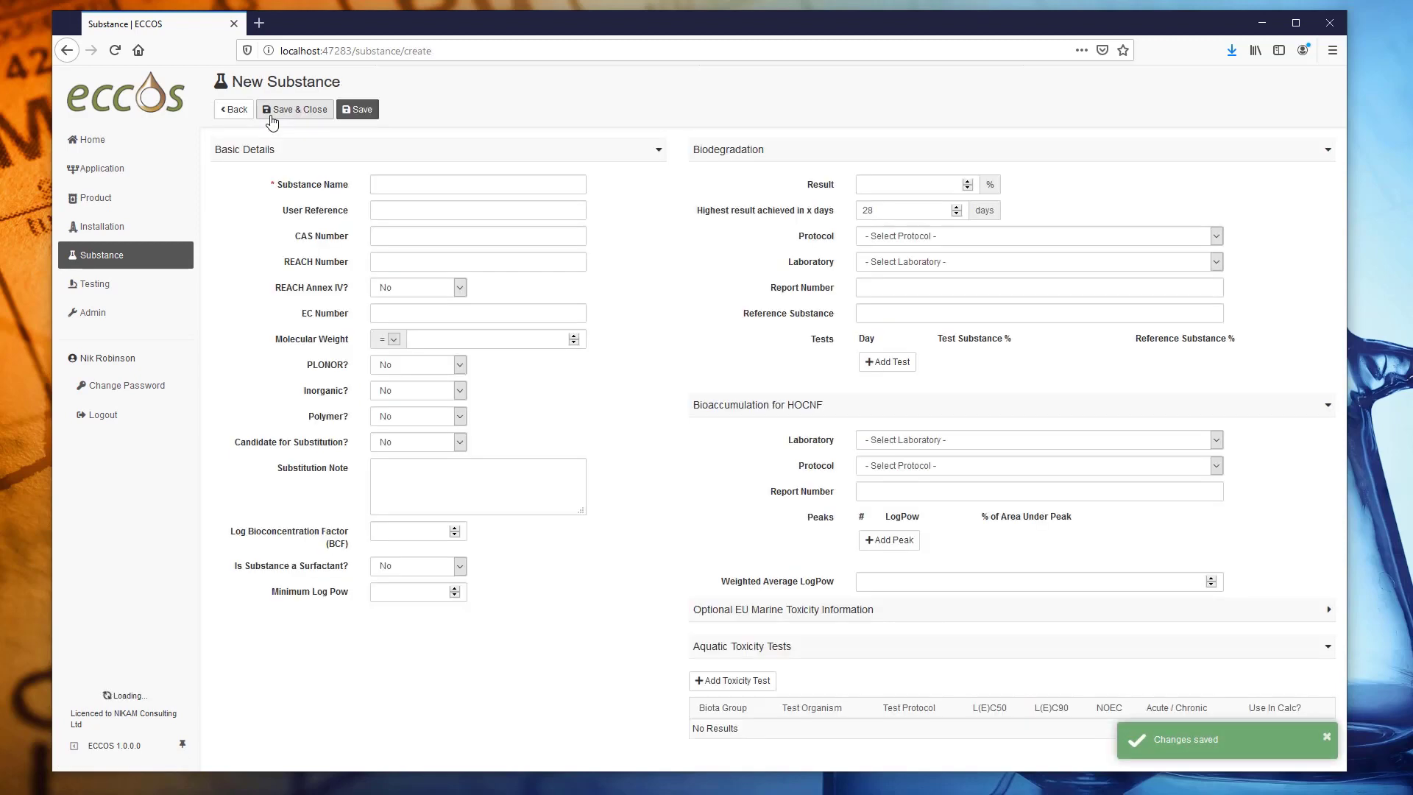
pyautogui.click(416, 184)
pyautogui.write('Ethanol')
pyautogui.press('Tab')
pyautogui.press('Tab')
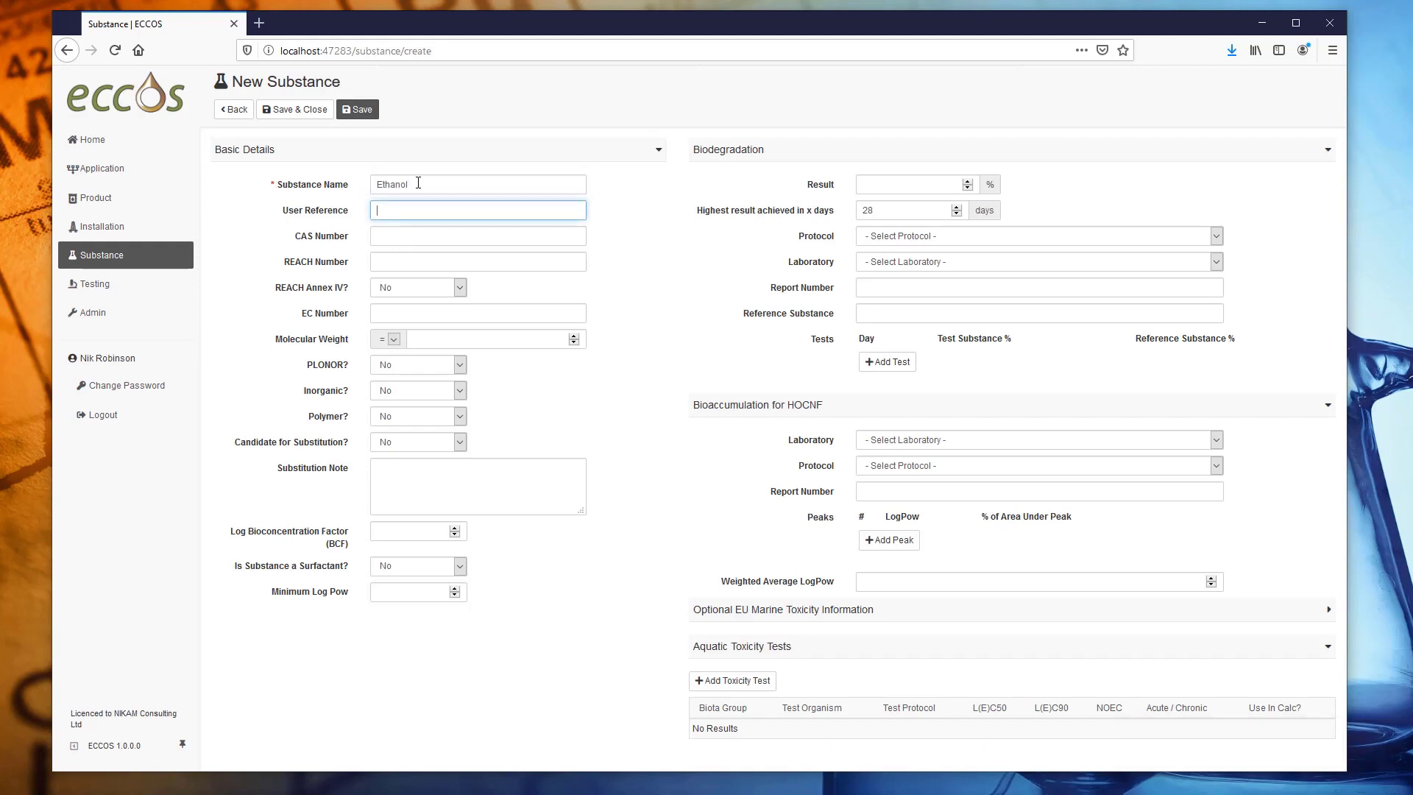
pyautogui.write('64-17-5')
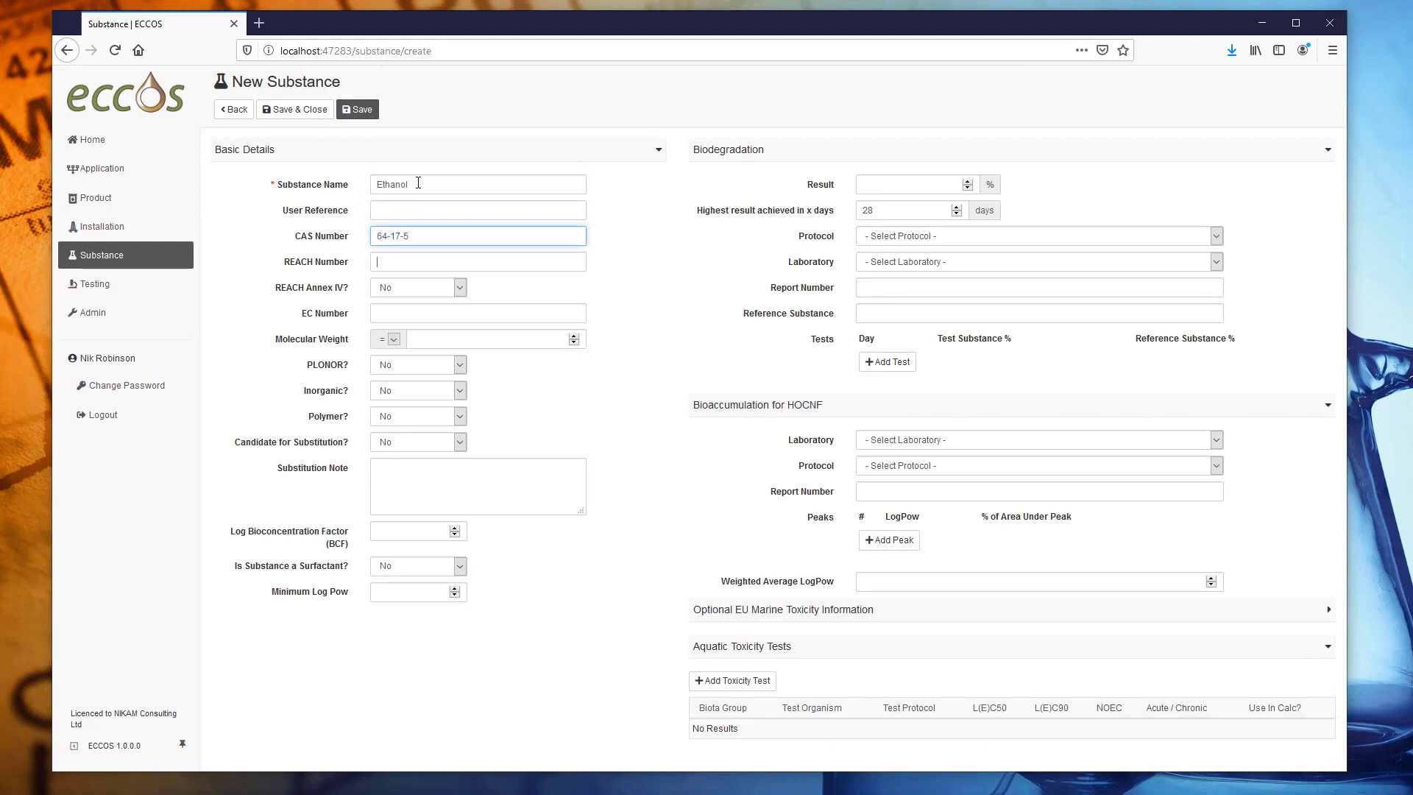
pyautogui.click(445, 263)
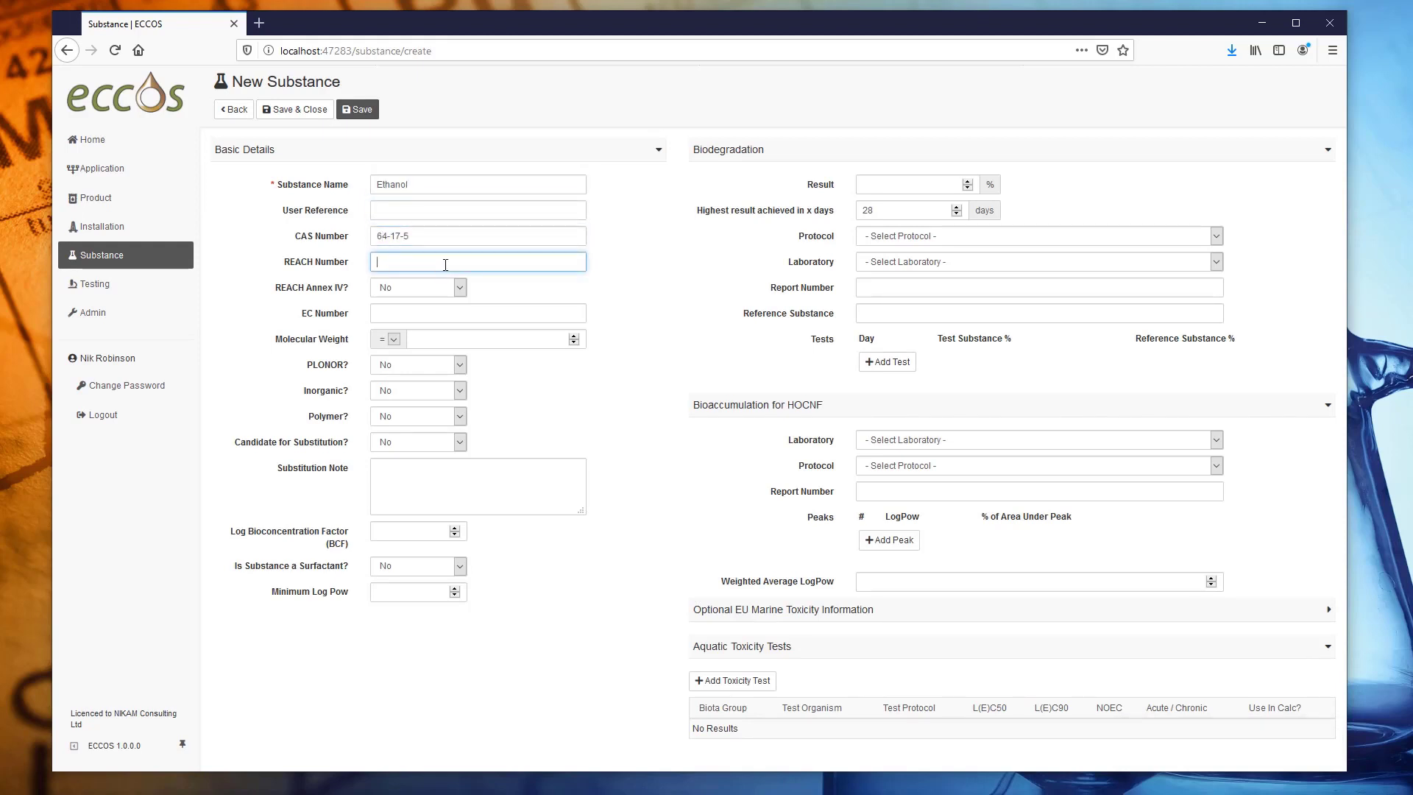
pyautogui.press('Tab')
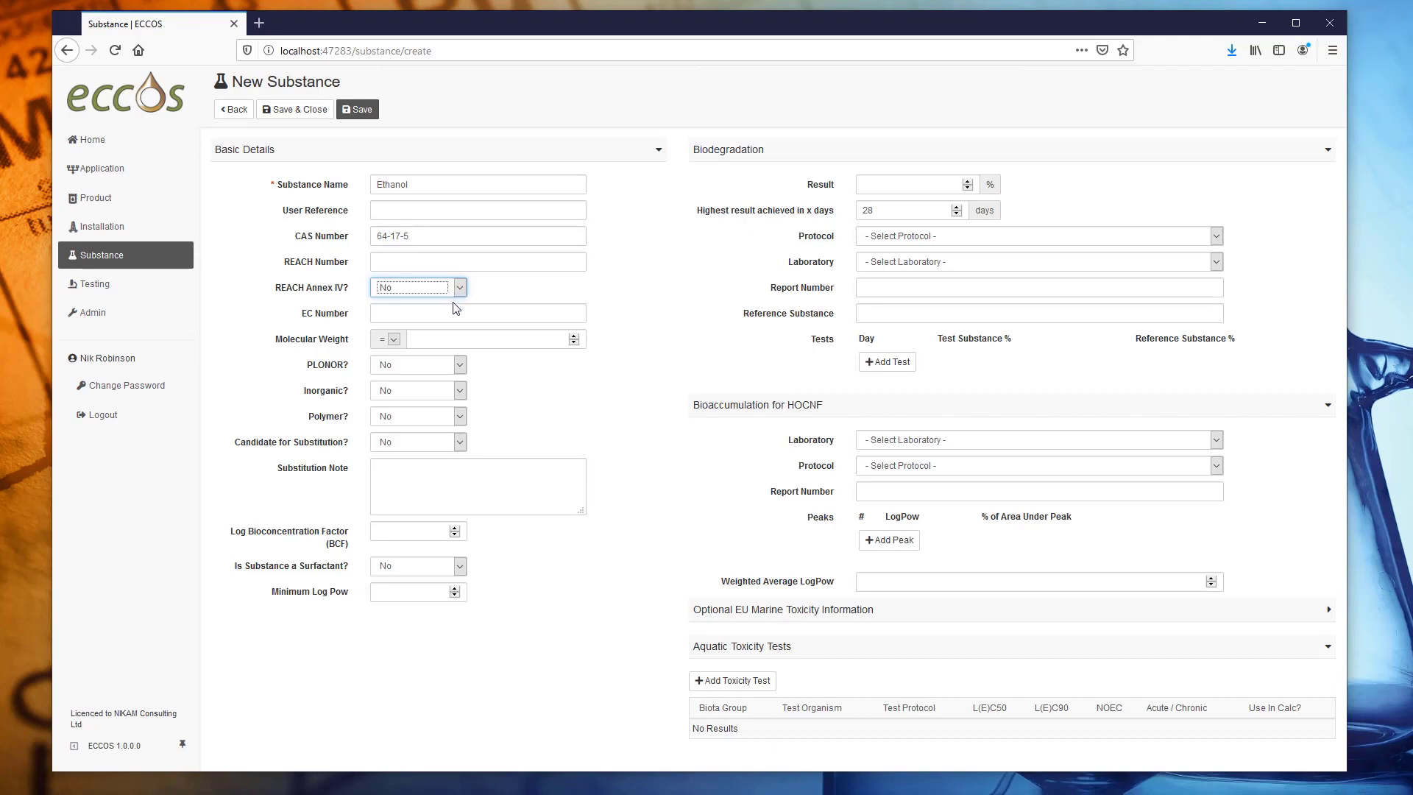
# Give Ethanol EC number 200-578-6, mark it PLONOR, and save it.
pyautogui.click(456, 309)
pyautogui.write('200-578-6')
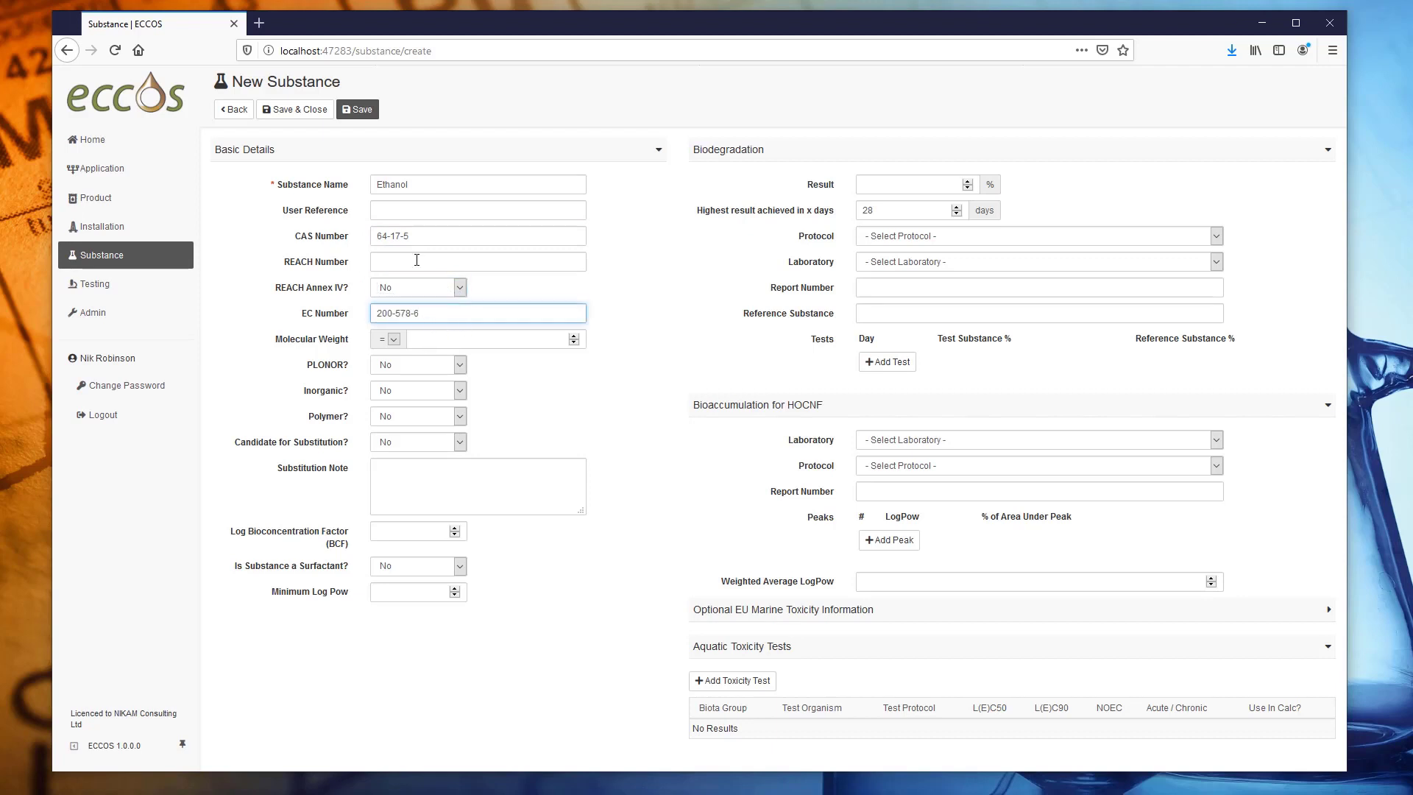
pyautogui.click(453, 368)
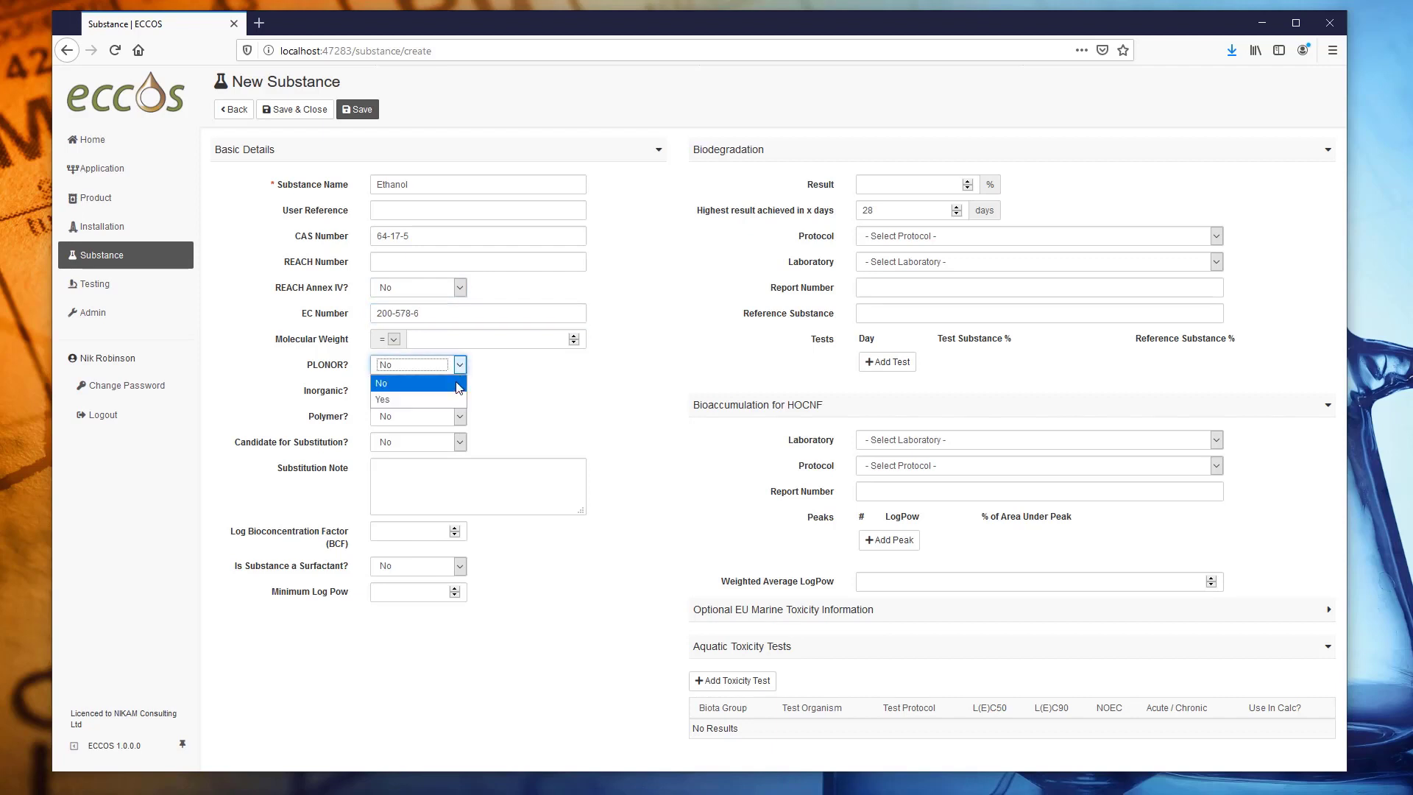
pyautogui.click(450, 400)
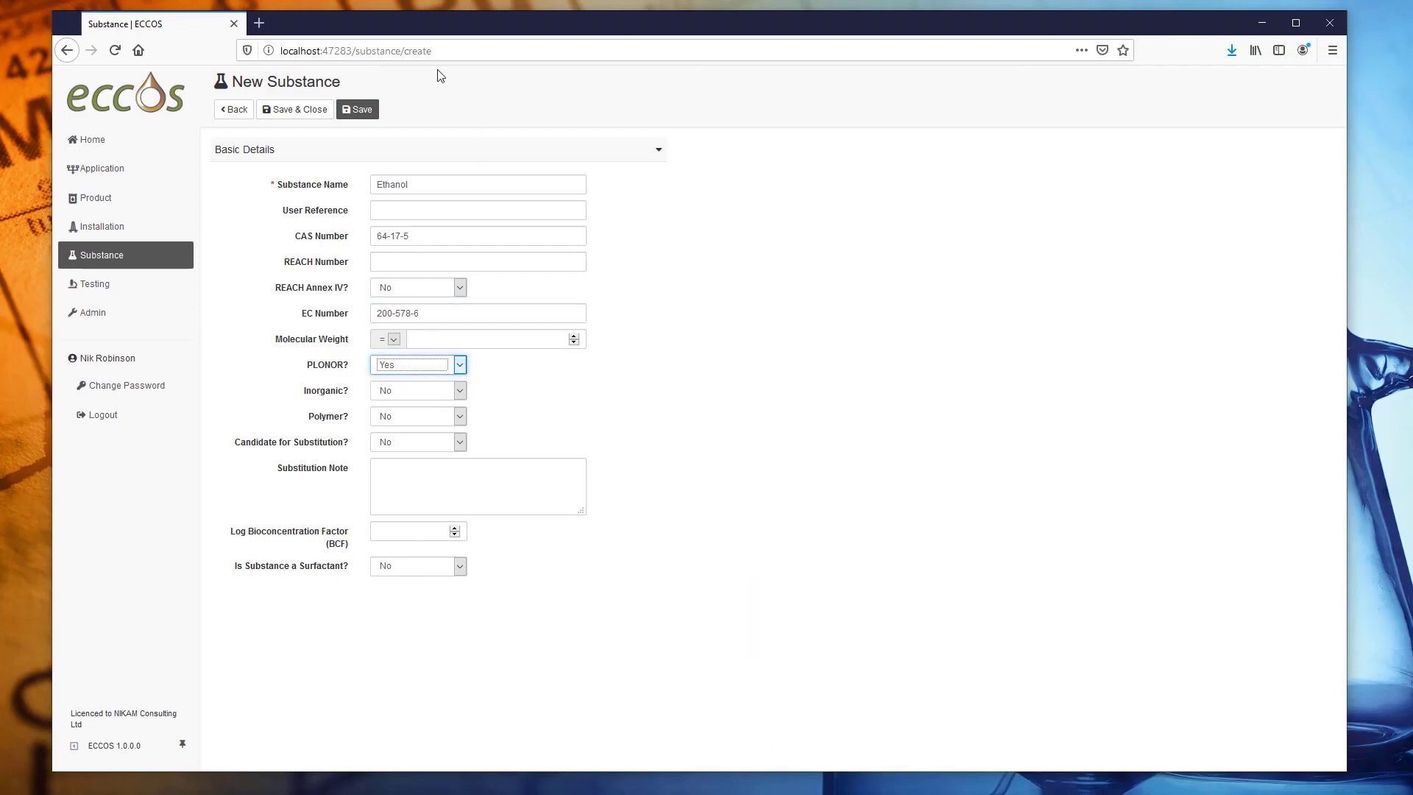
pyautogui.click(316, 114)
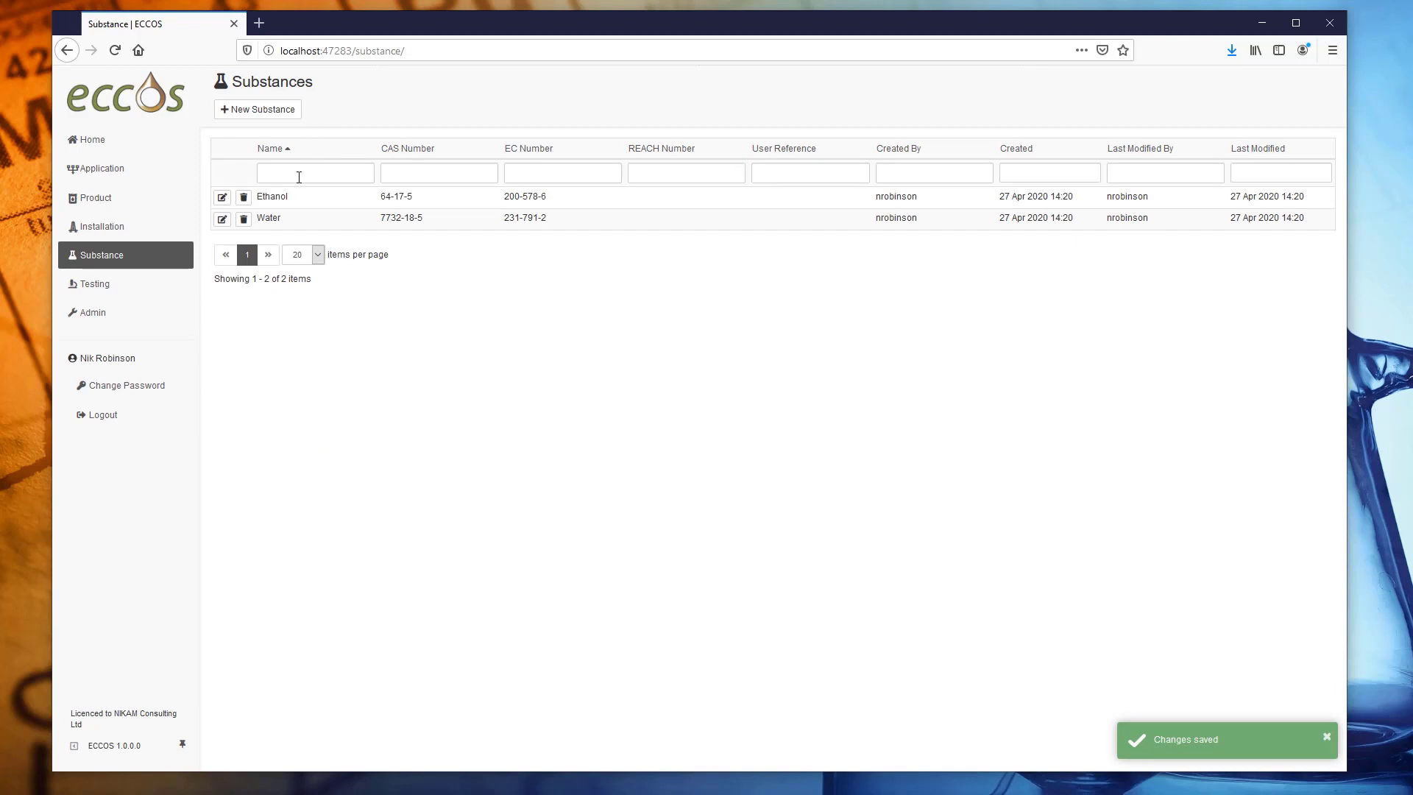
pyautogui.click(265, 111)
# Enter Dimethylacetamide with CAS 127-19-5 and EC number 204-826-4.
pyautogui.click(398, 183)
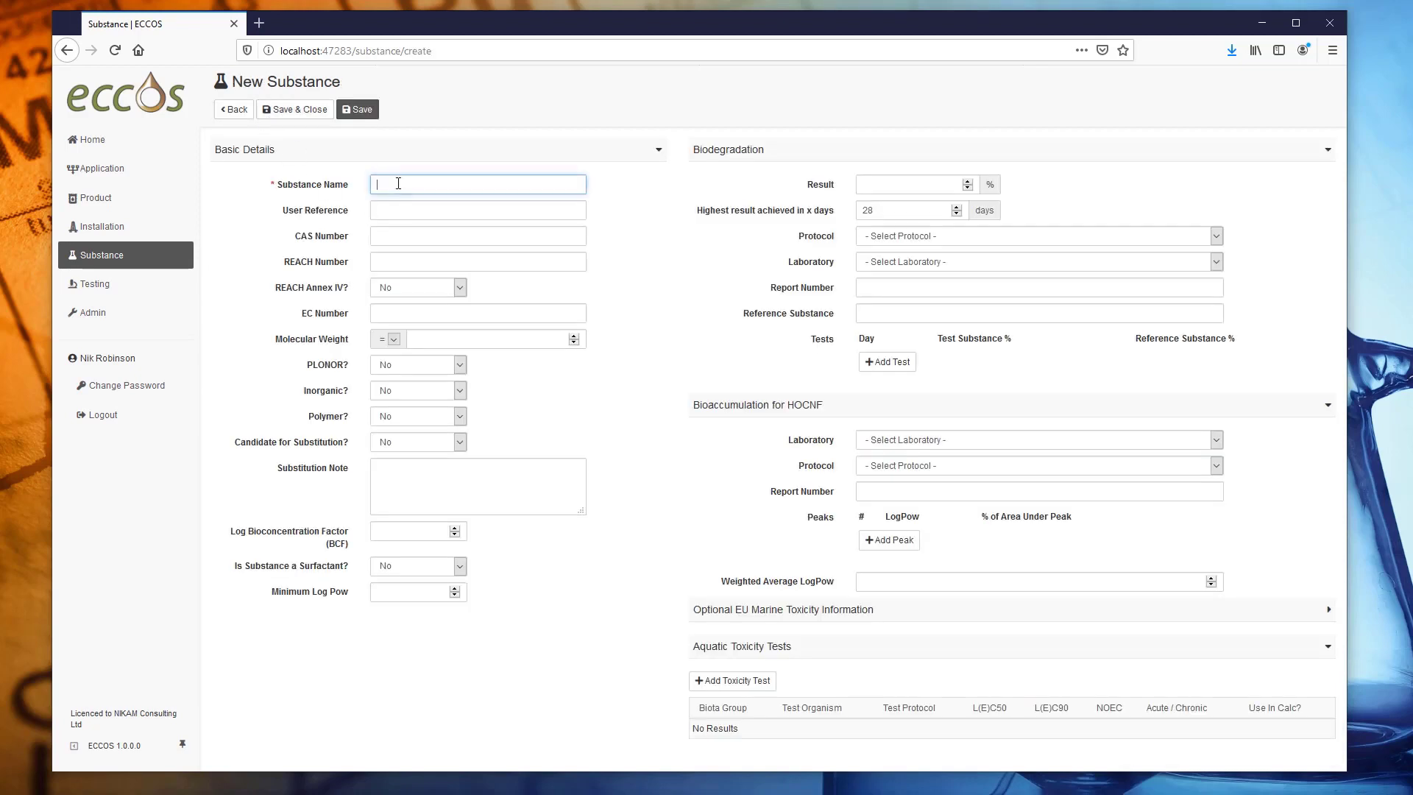
pyautogui.write('Dimethylacetamide')
pyautogui.click(417, 207)
pyautogui.press('Tab')
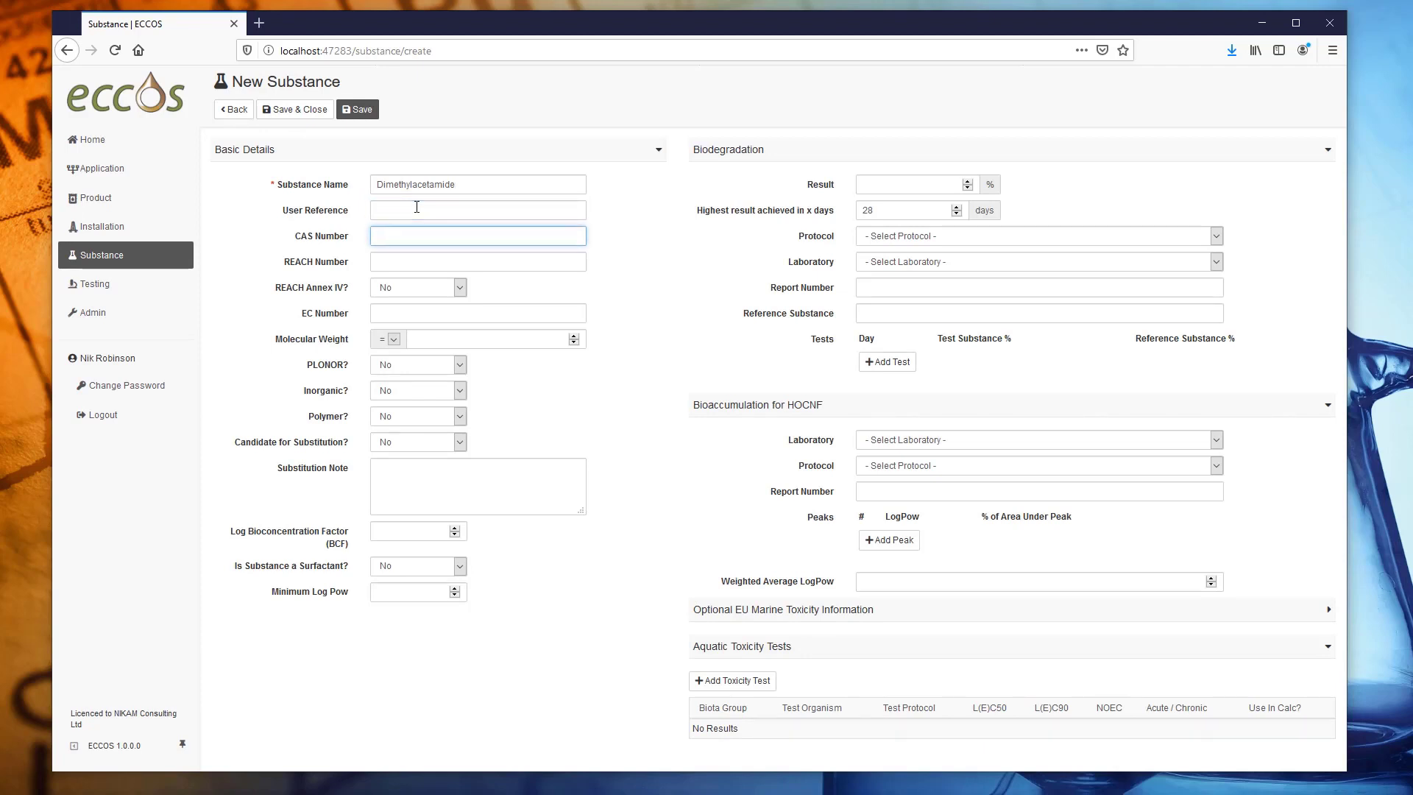
pyautogui.write('127-19-5')
pyautogui.press('Tab')
pyautogui.press('Tab')
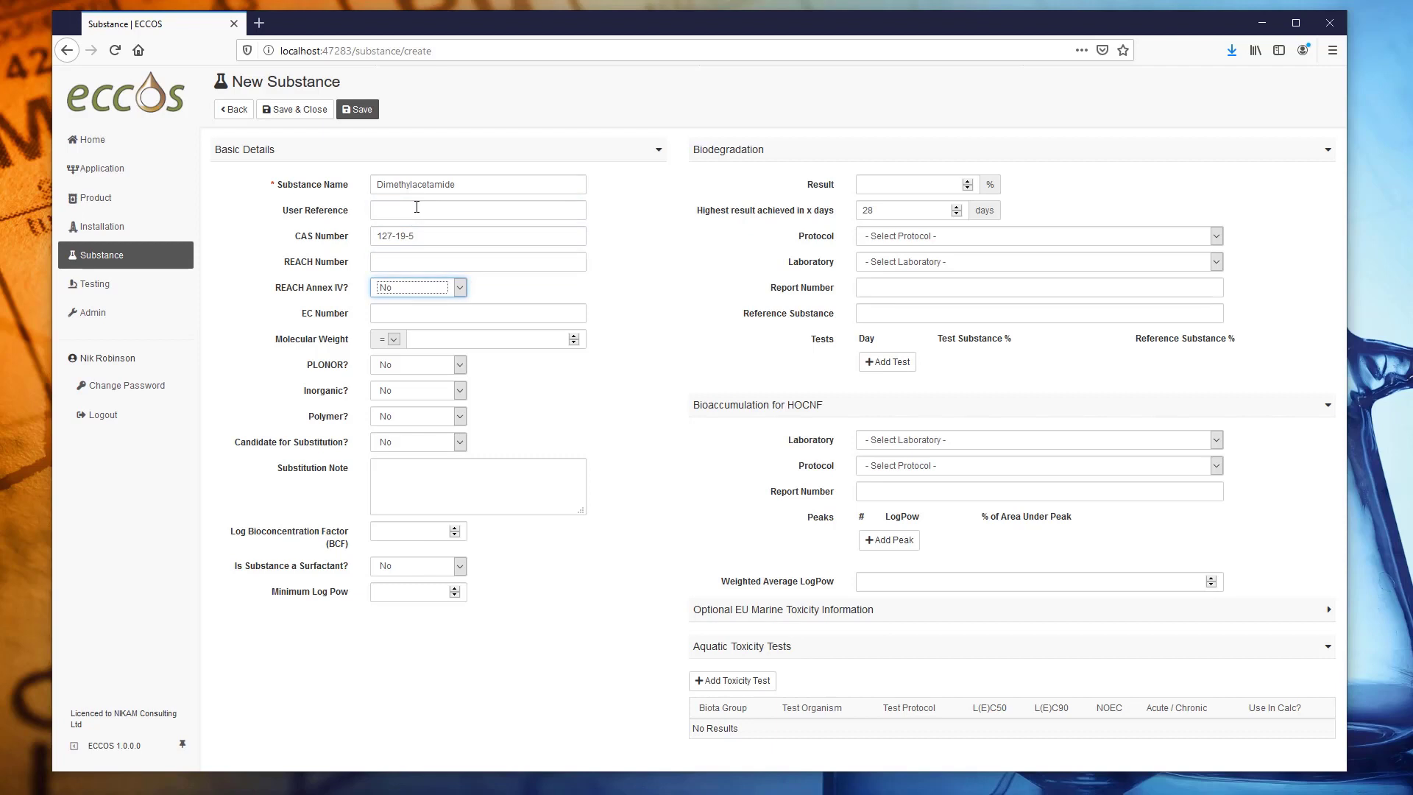
pyautogui.press('Tab')
pyautogui.write('204-826-4')
# Set the molecular weight to 87.1 with the equals operator.
pyautogui.press('Tab')
pyautogui.click(507, 339)
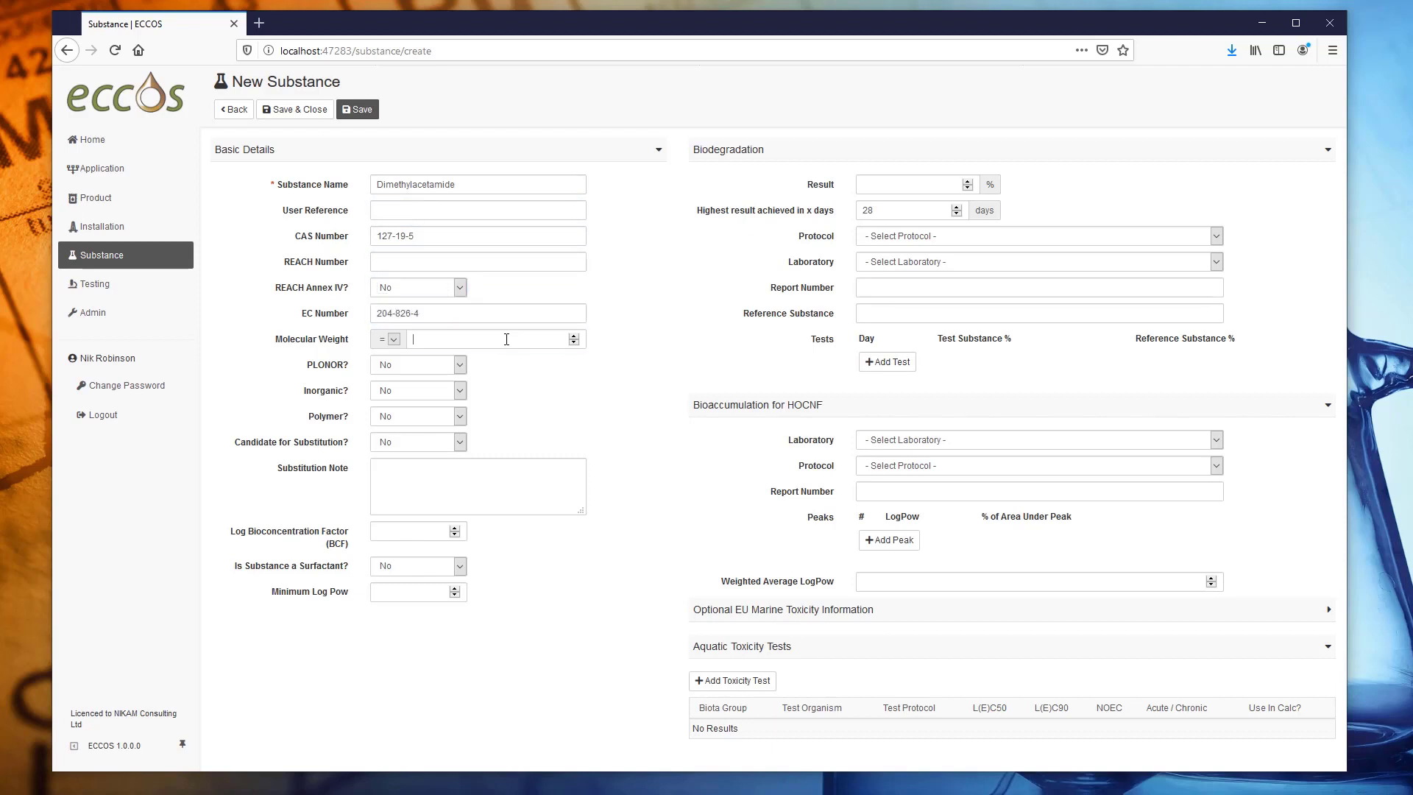
pyautogui.write('87.1')
pyautogui.click(393, 341)
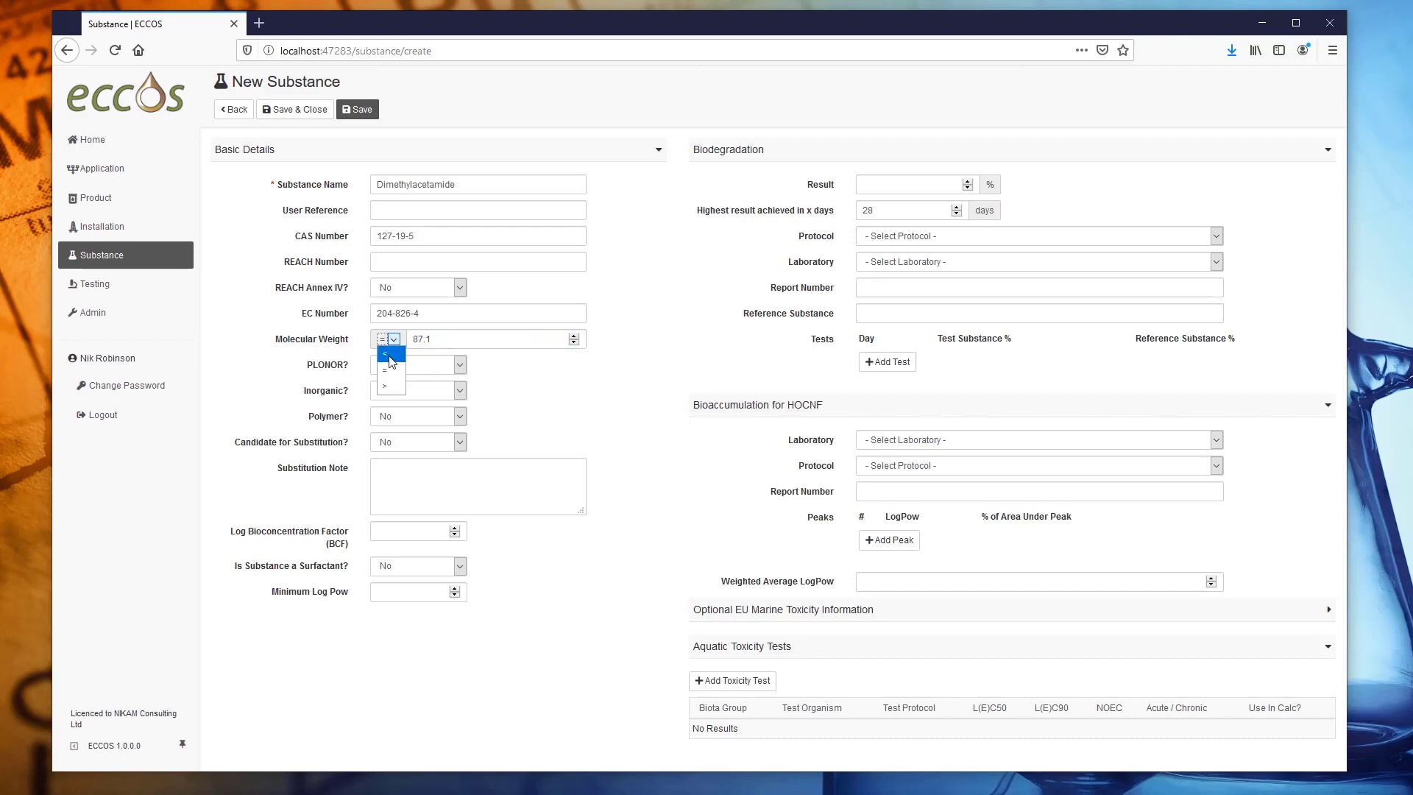
pyautogui.click(486, 379)
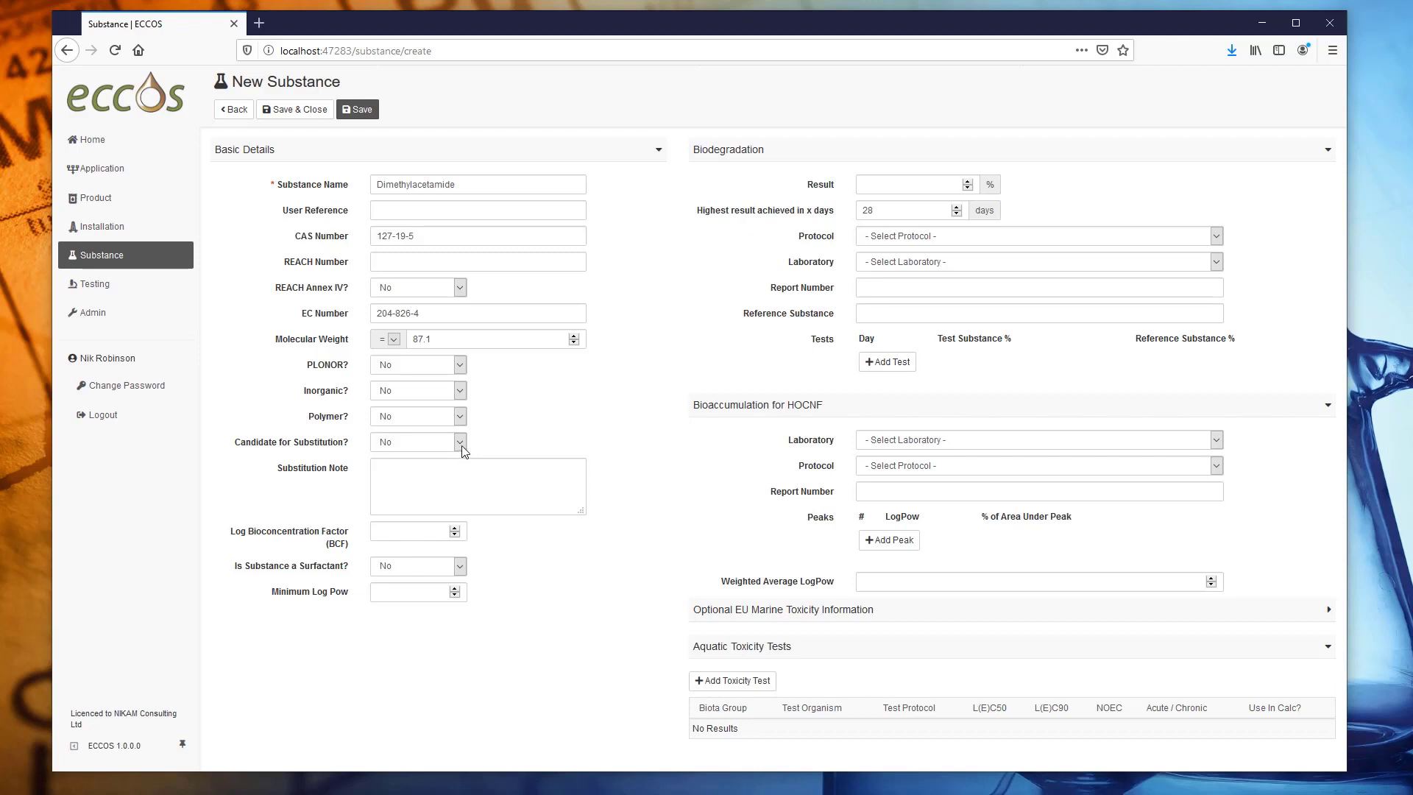
pyautogui.click(422, 479)
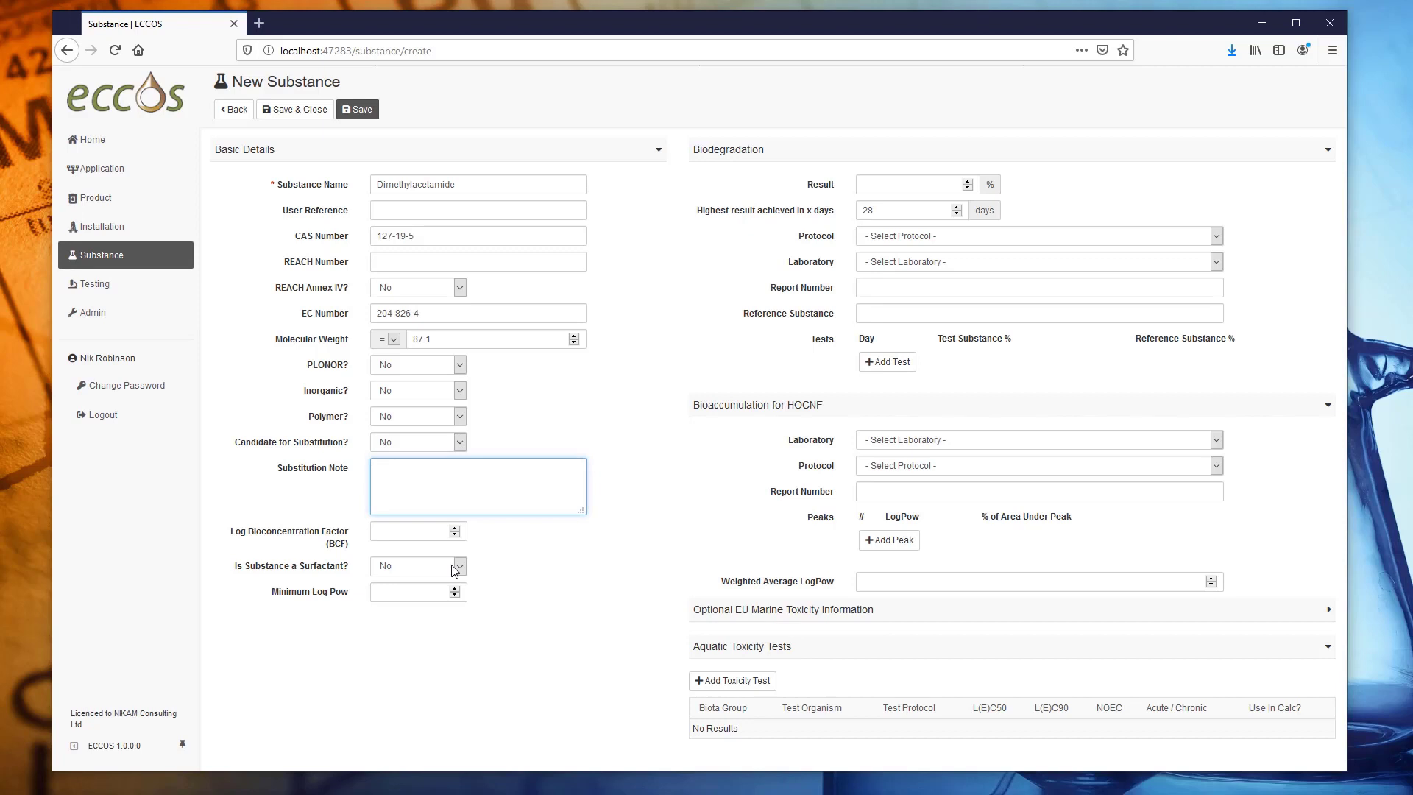
pyautogui.click(909, 184)
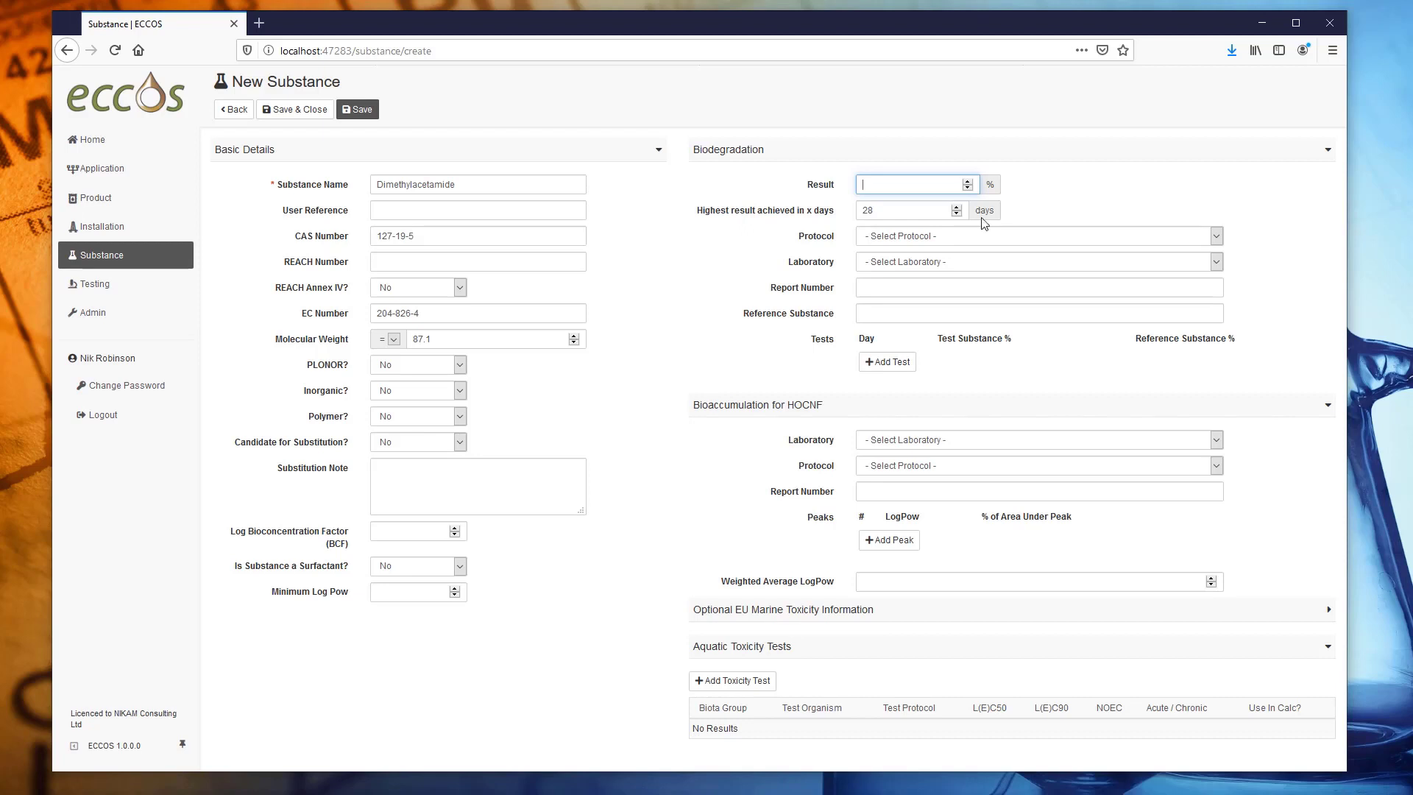
# Enter biodegradation result 69 with Marine BODIS, Opus lab, report 1234 and Sodium benzoate reference.
pyautogui.write('69')
pyautogui.click(946, 237)
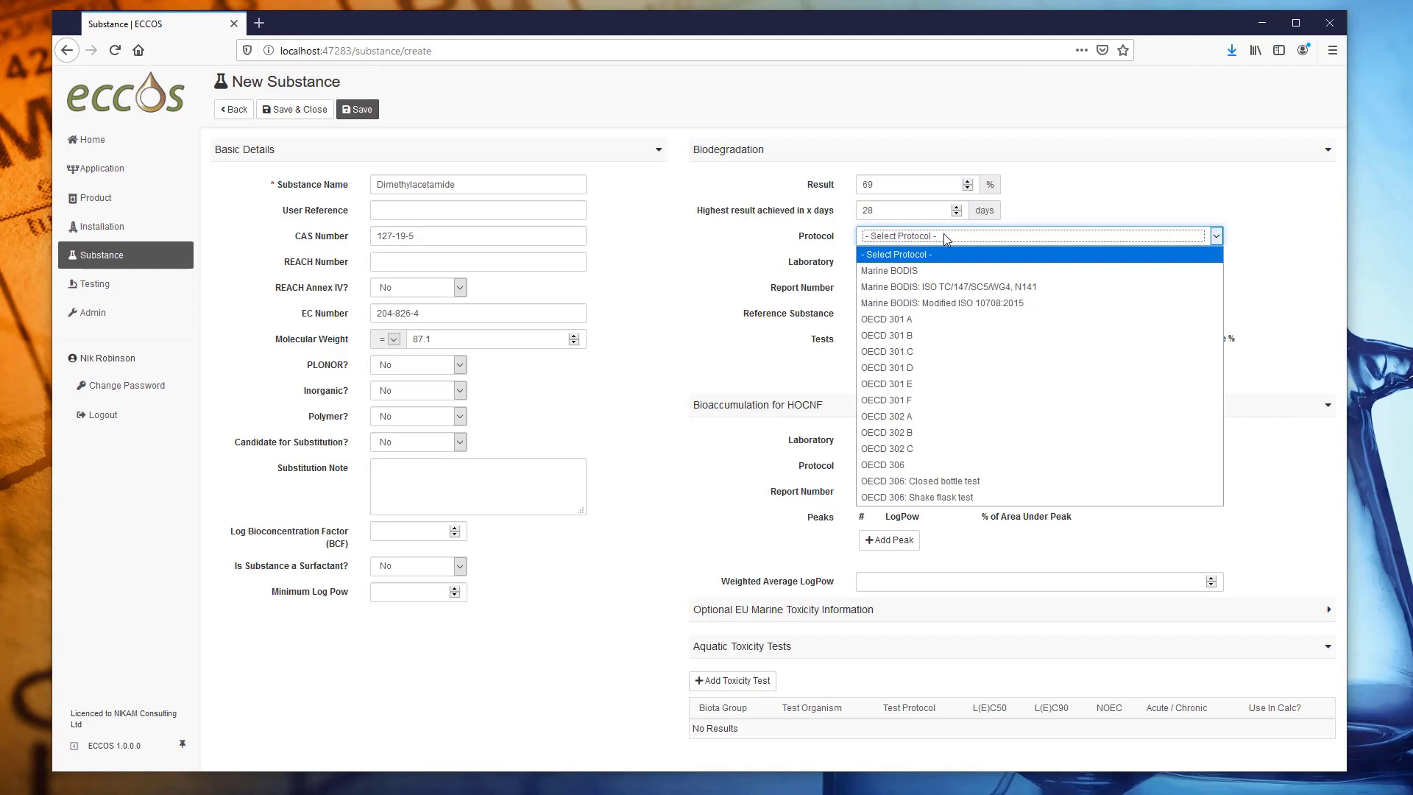
pyautogui.click(934, 270)
pyautogui.click(932, 266)
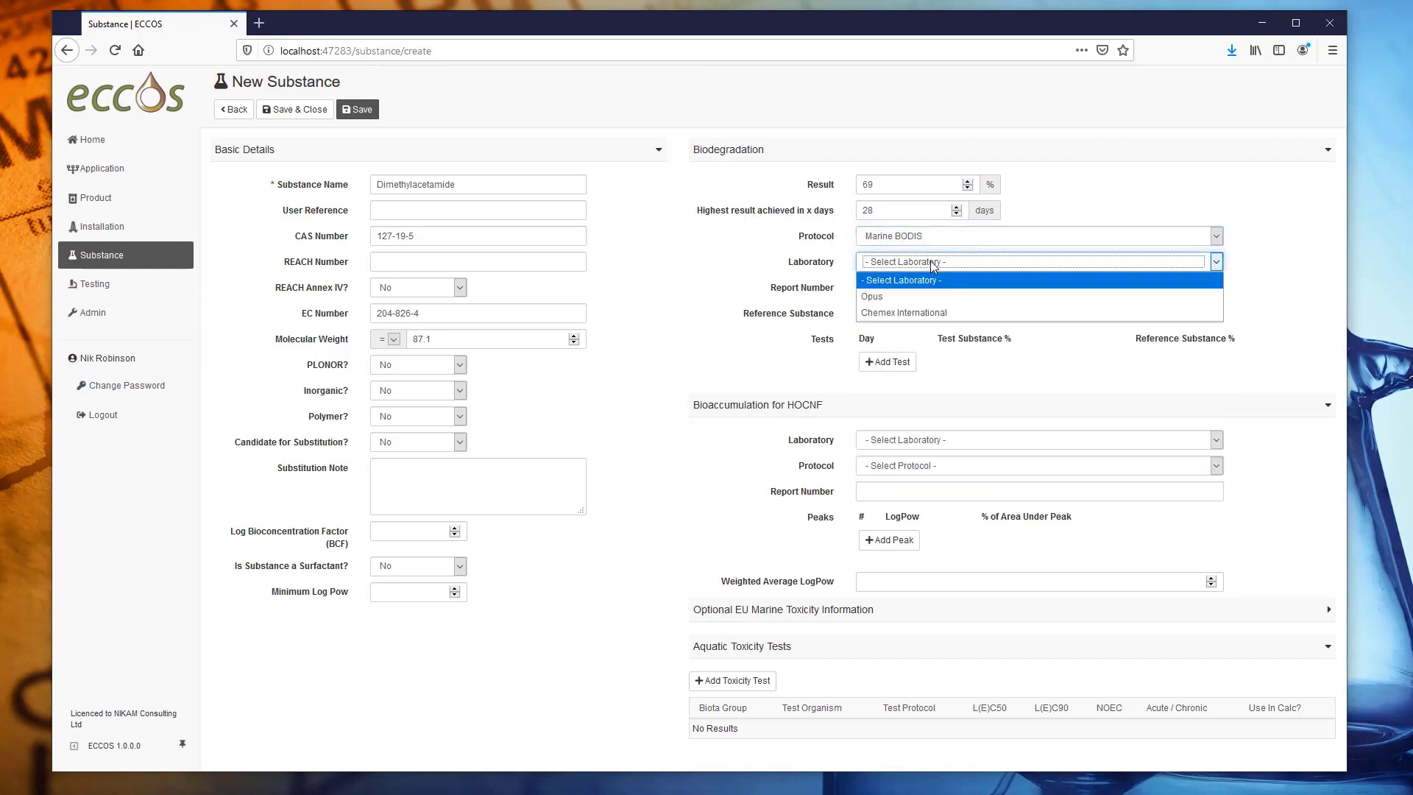
pyautogui.click(903, 297)
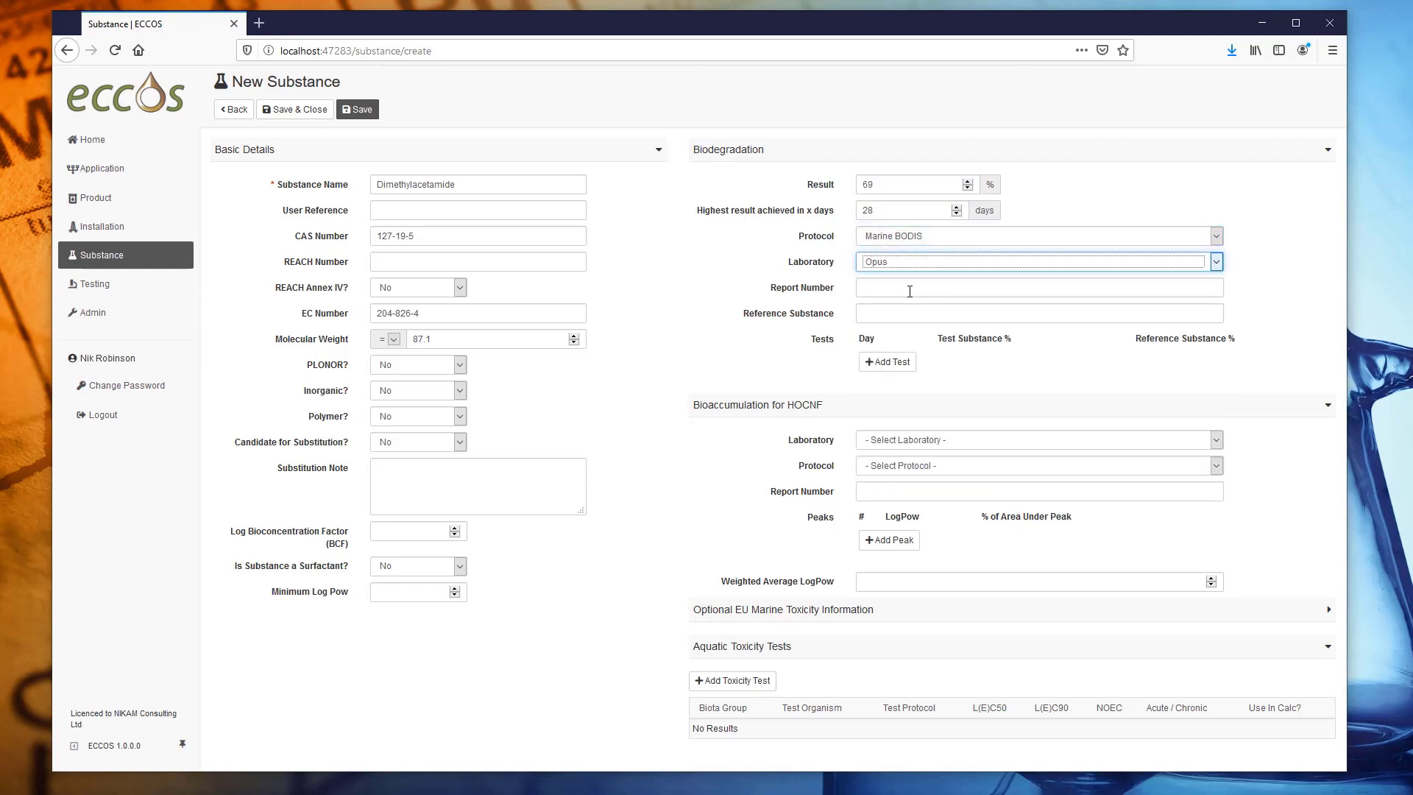
pyautogui.click(910, 290)
pyautogui.write('1234')
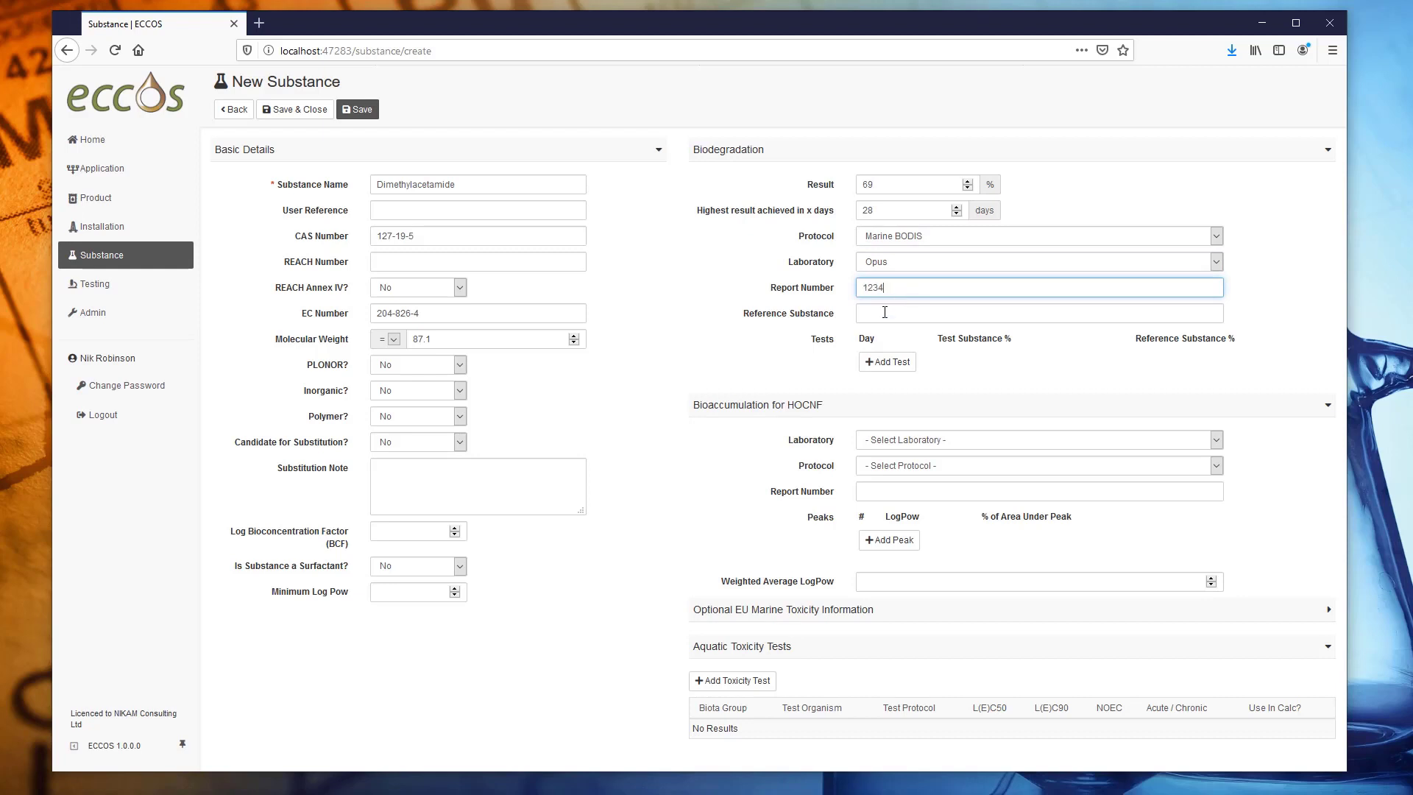
pyautogui.click(885, 312)
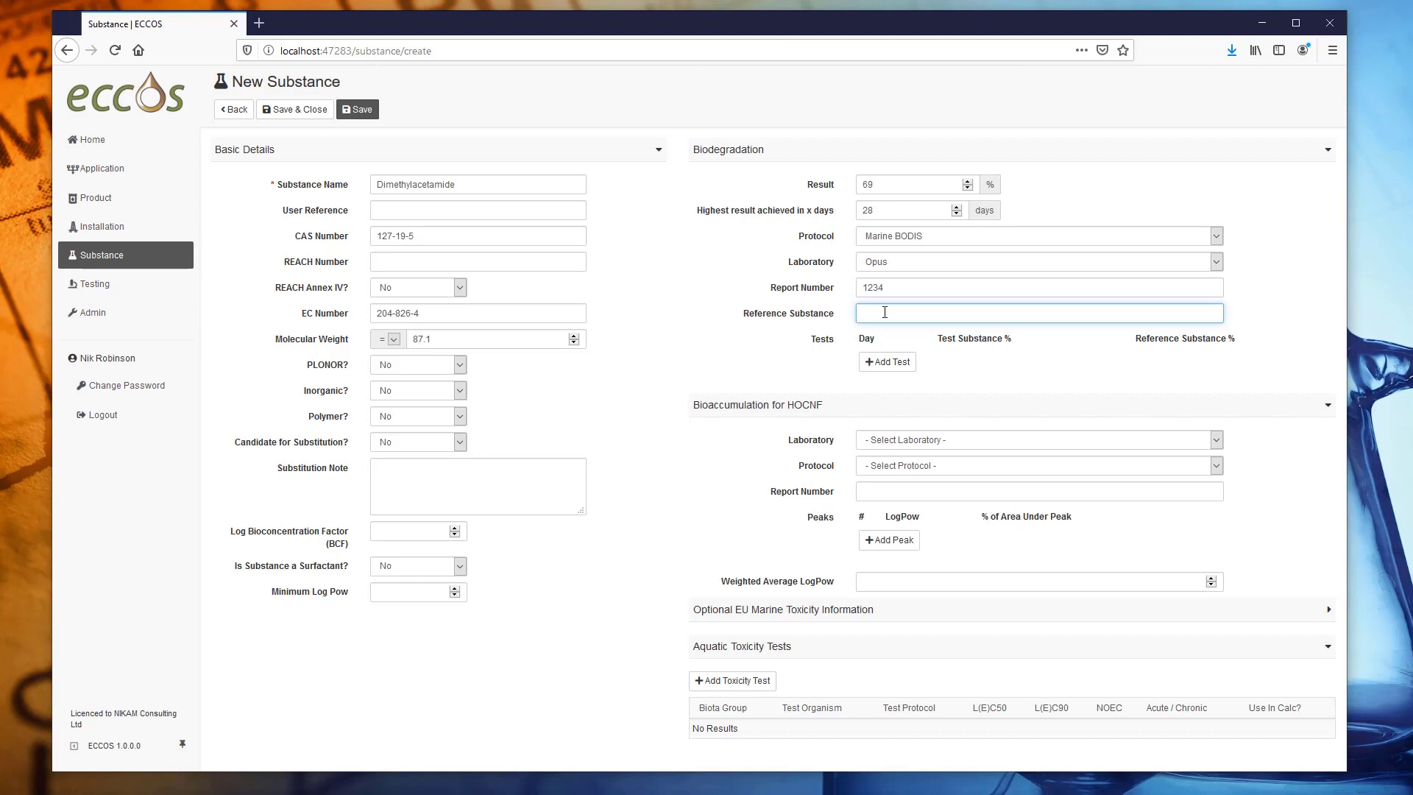
pyautogui.write('Sodium benzoate')
# Add the first two biodegradation test rows: day 0 at 0/0 and day 7 at 35/59.
pyautogui.click(888, 362)
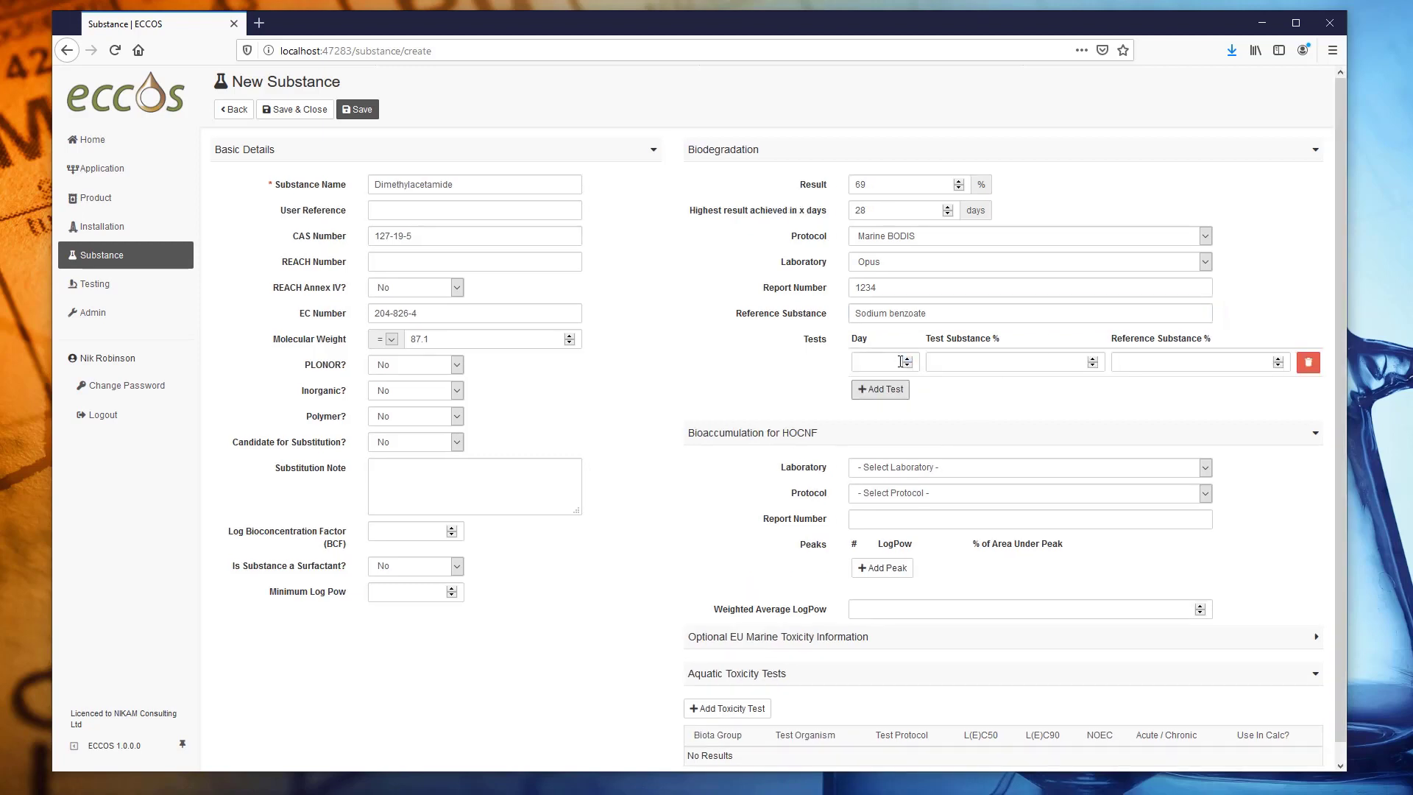
pyautogui.click(880, 362)
pyautogui.write('0')
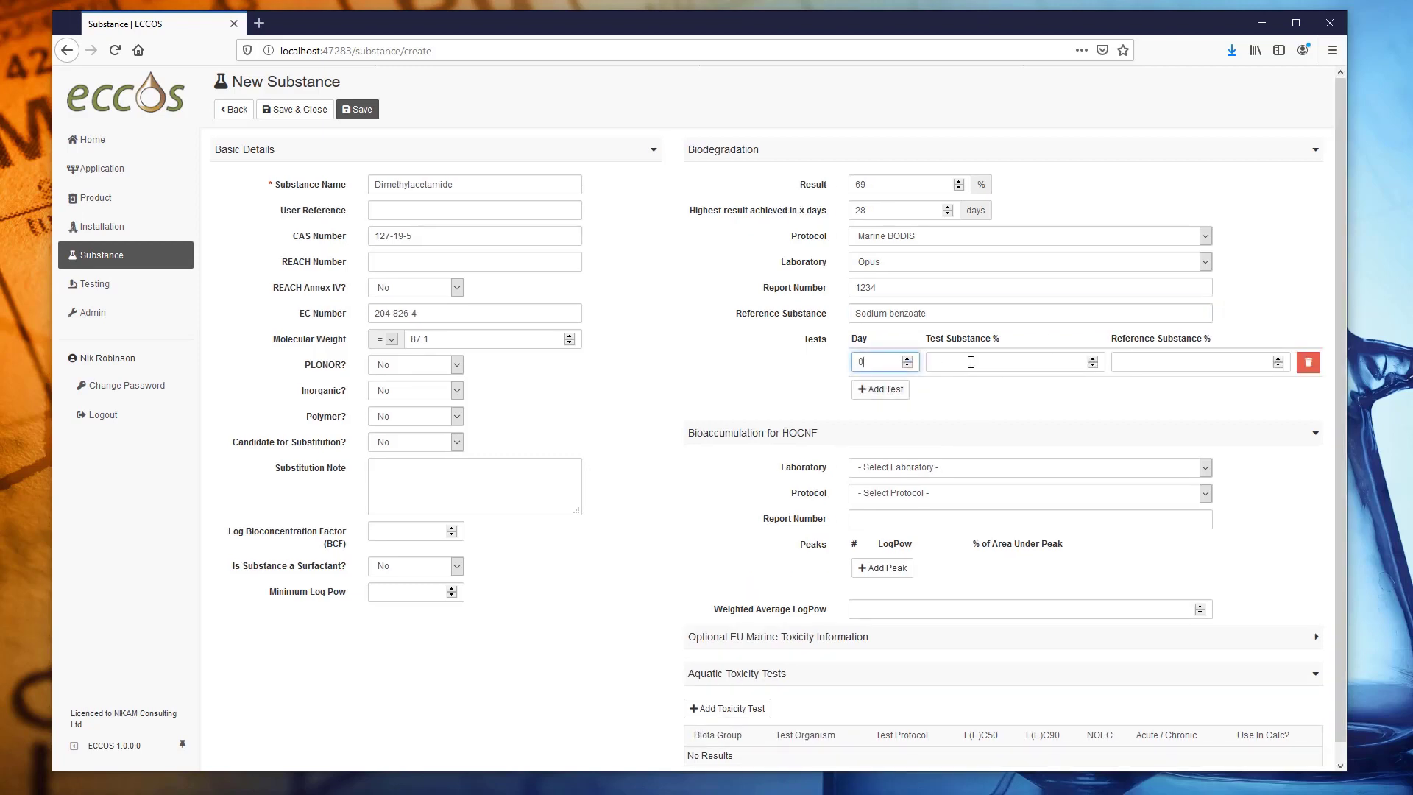
pyautogui.click(971, 362)
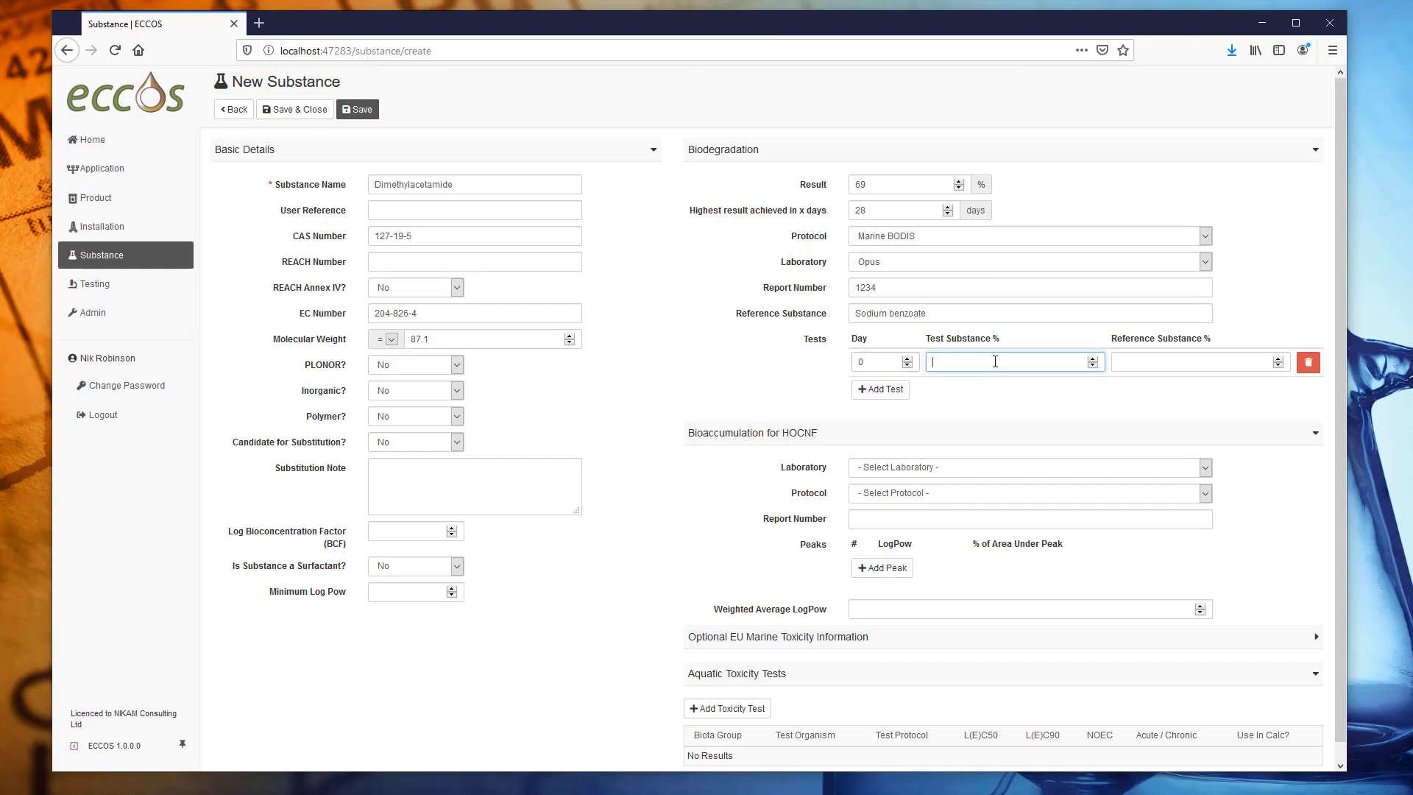
pyautogui.write('0')
pyautogui.click(1200, 366)
pyautogui.write('0')
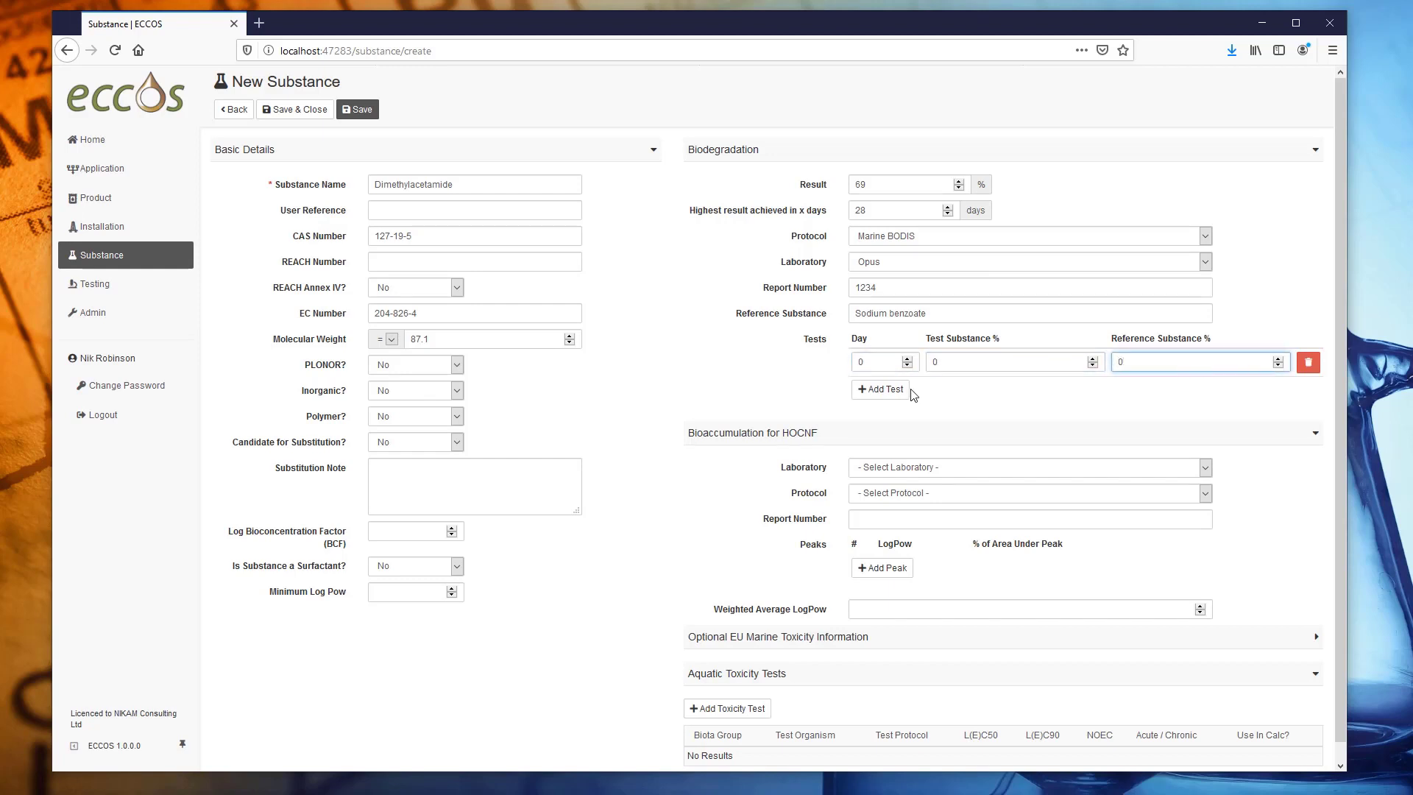
pyautogui.click(881, 389)
pyautogui.click(875, 392)
pyautogui.write('7')
pyautogui.click(987, 389)
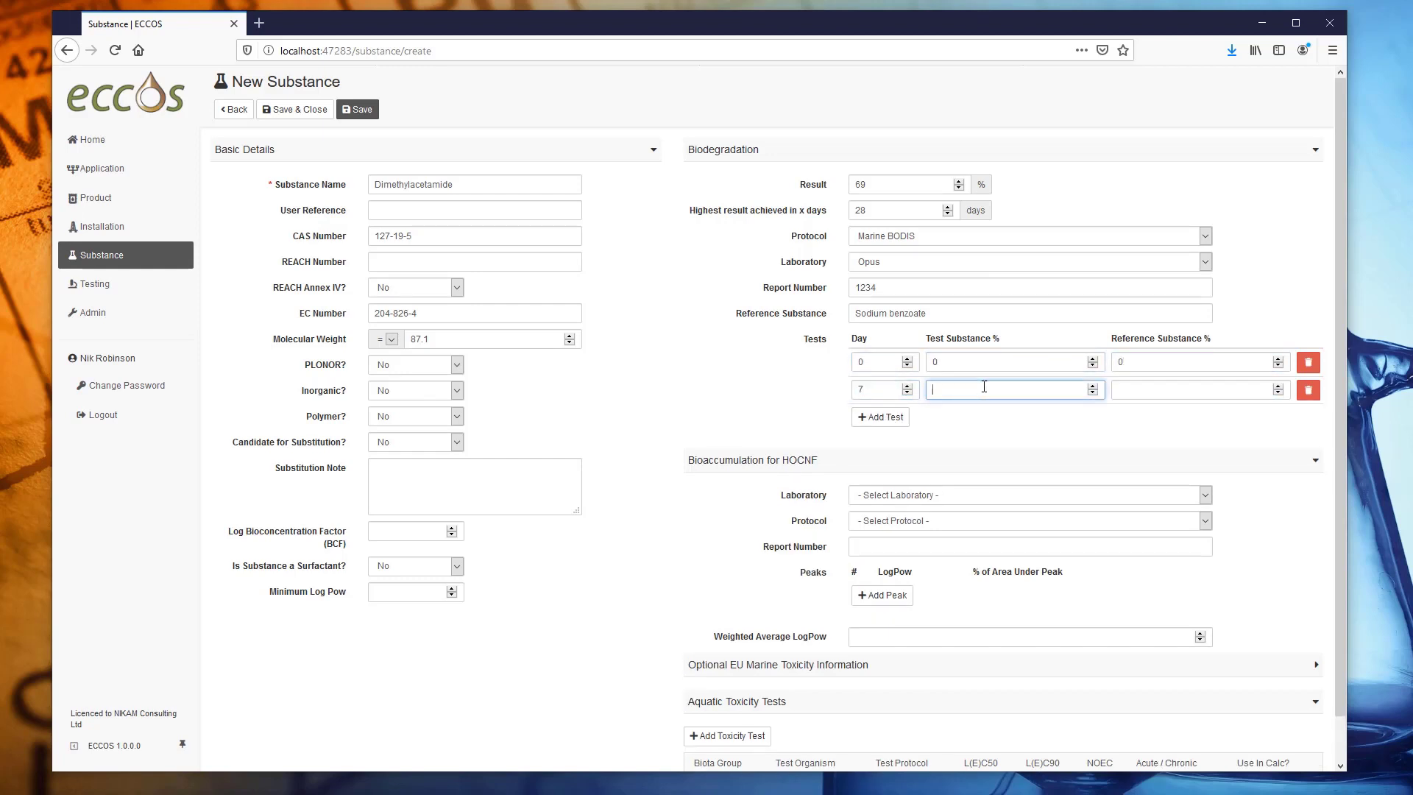
pyautogui.write('35')
pyautogui.click(1161, 391)
pyautogui.write('59')
# Add the remaining test rows for days 14, 21 and 28, ending with 69 and 83.
pyautogui.click(881, 417)
pyautogui.click(883, 417)
pyautogui.write('14')
pyautogui.click(964, 417)
pyautogui.write('46')
pyautogui.click(1157, 421)
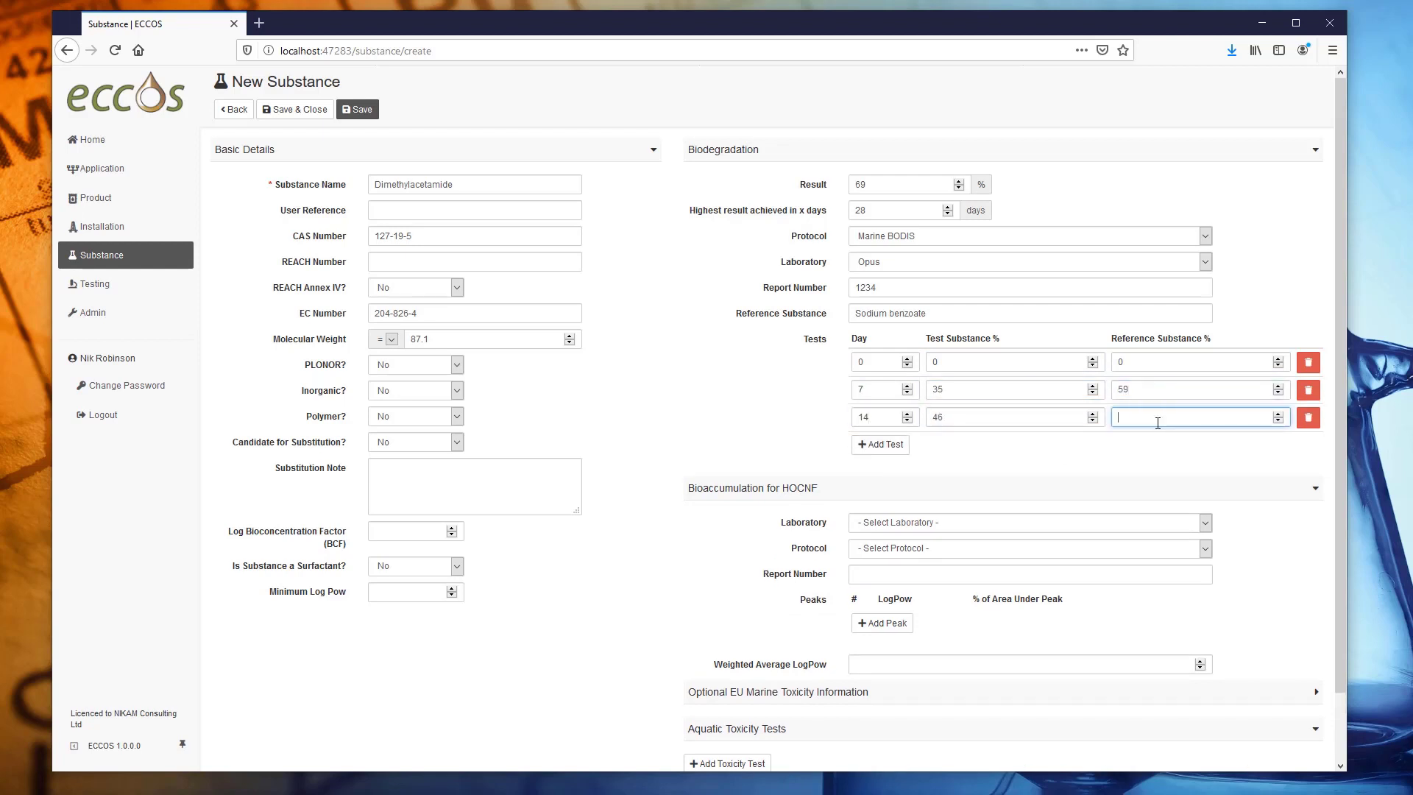
pyautogui.write('67')
pyautogui.write('57')
pyautogui.press('Tab')
pyautogui.write('74')
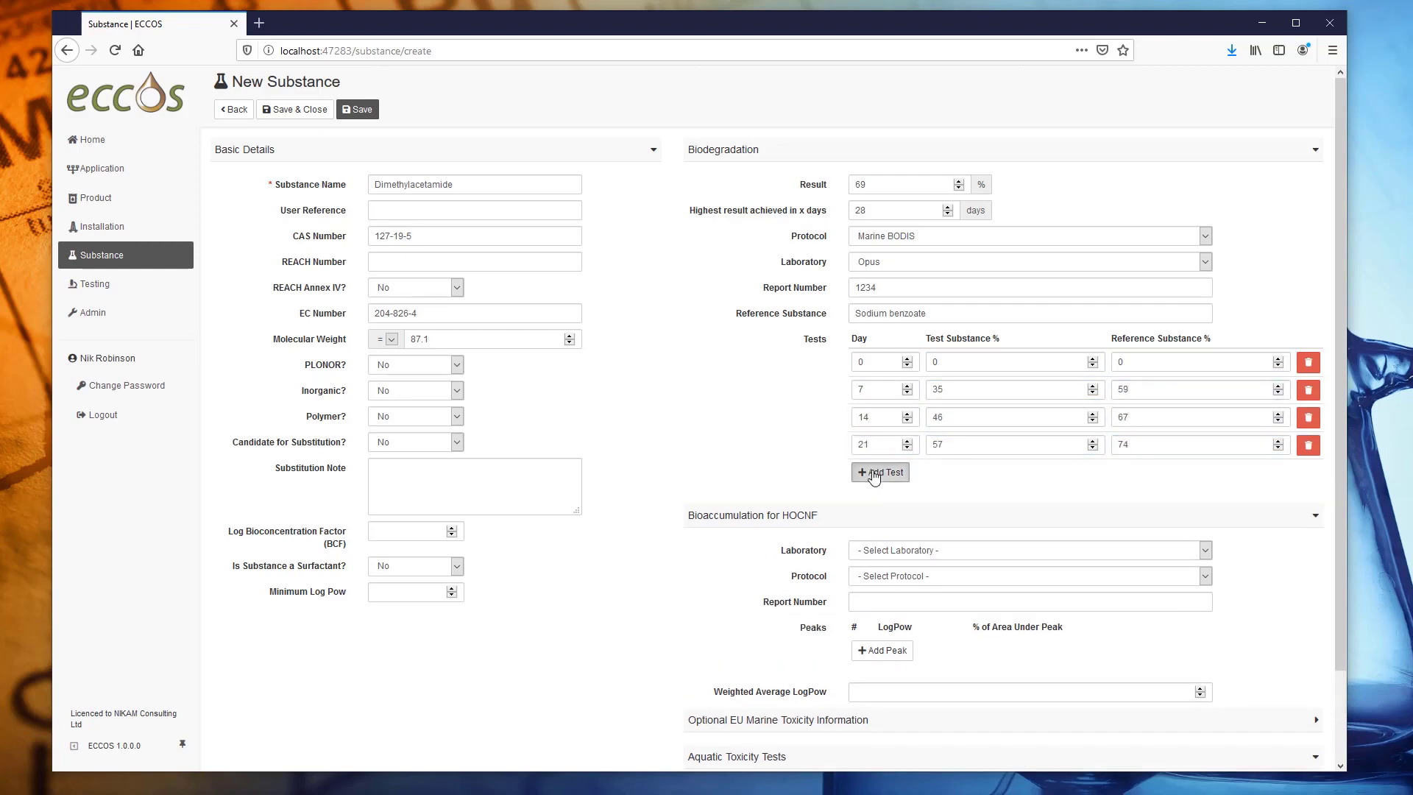
pyautogui.click(881, 472)
pyautogui.click(988, 472)
pyautogui.write('69')
pyautogui.press('Tab')
pyautogui.write('83')
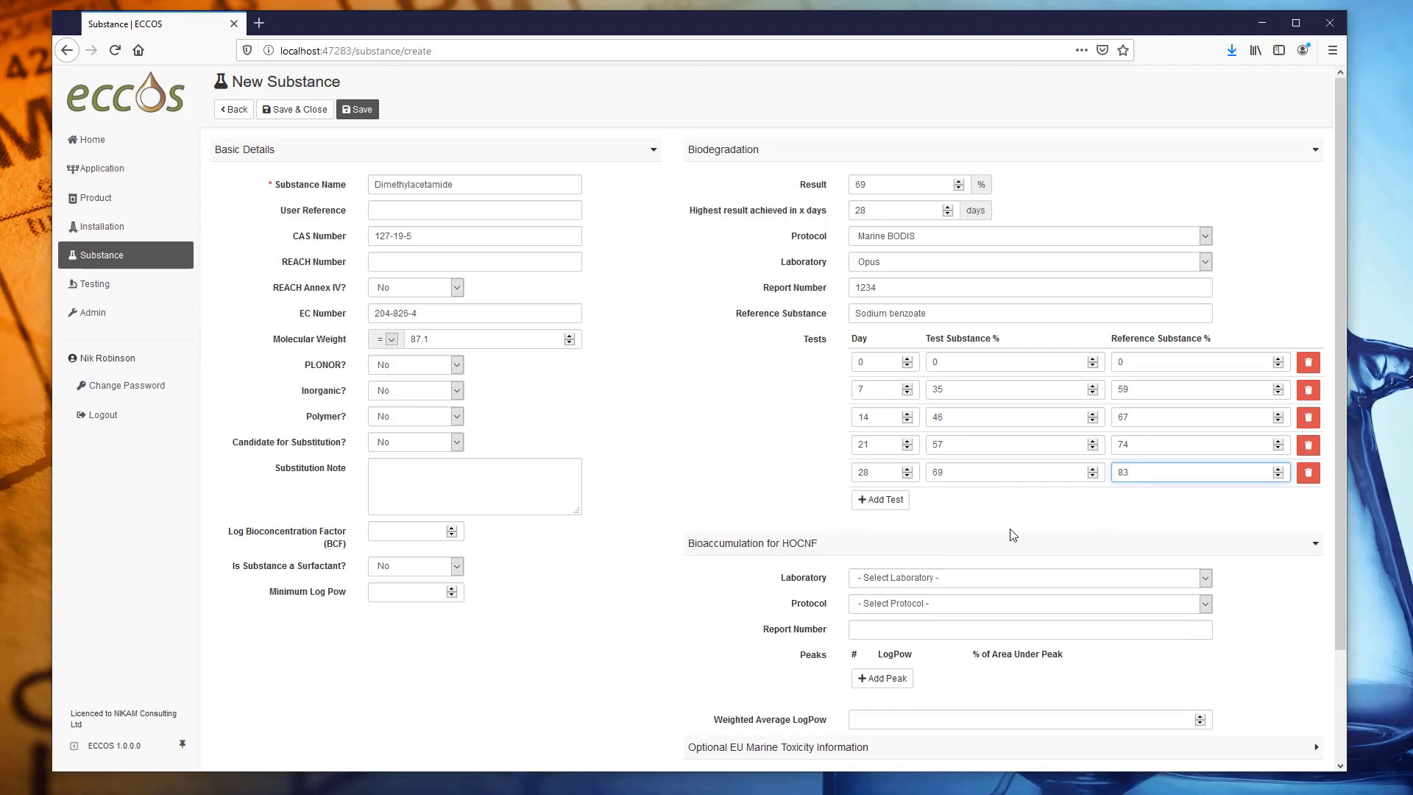
# Set bioaccumulation to Opus lab, OECD 117, report 1234 and weighted average LogPow -2.8.
pyautogui.scroll(-3, 970, 527)
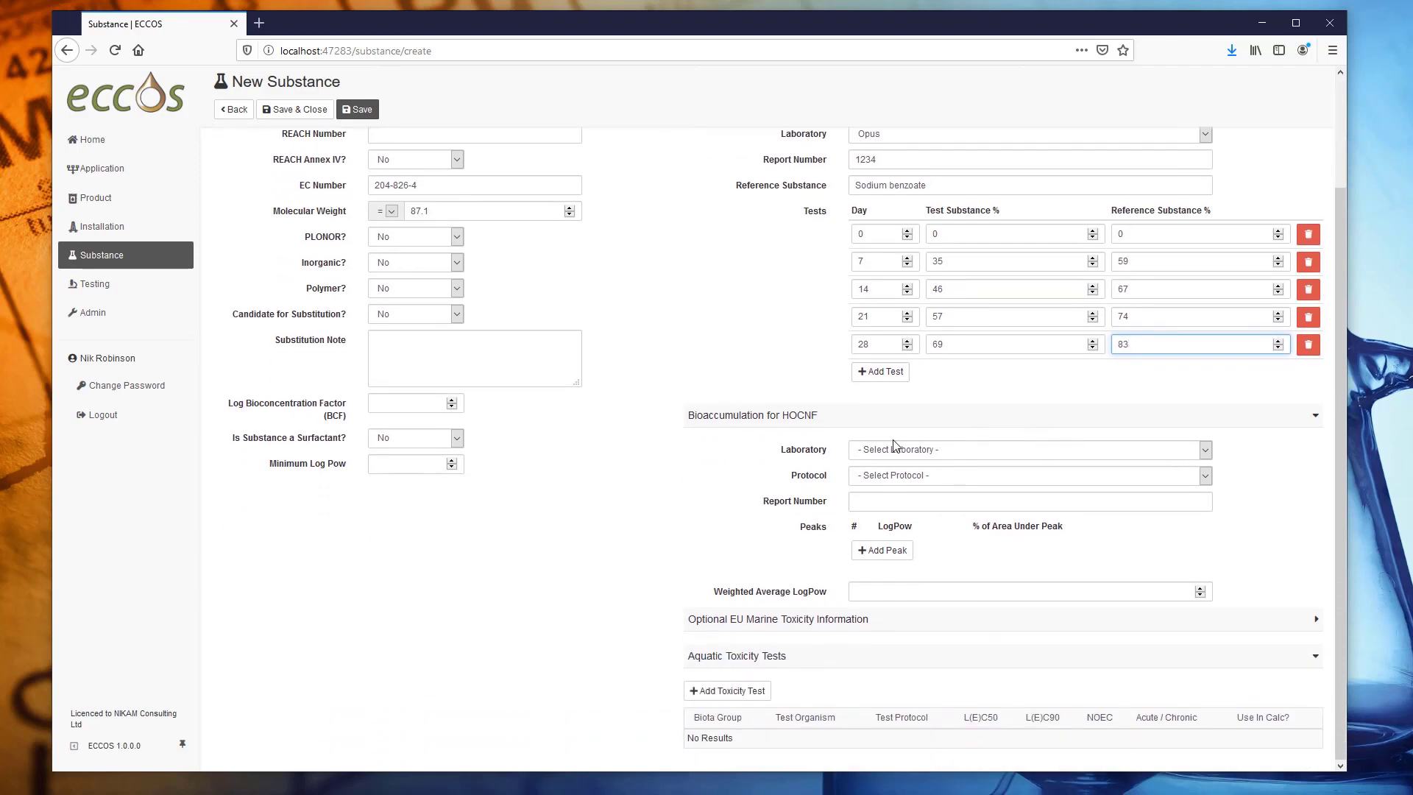
pyautogui.click(940, 456)
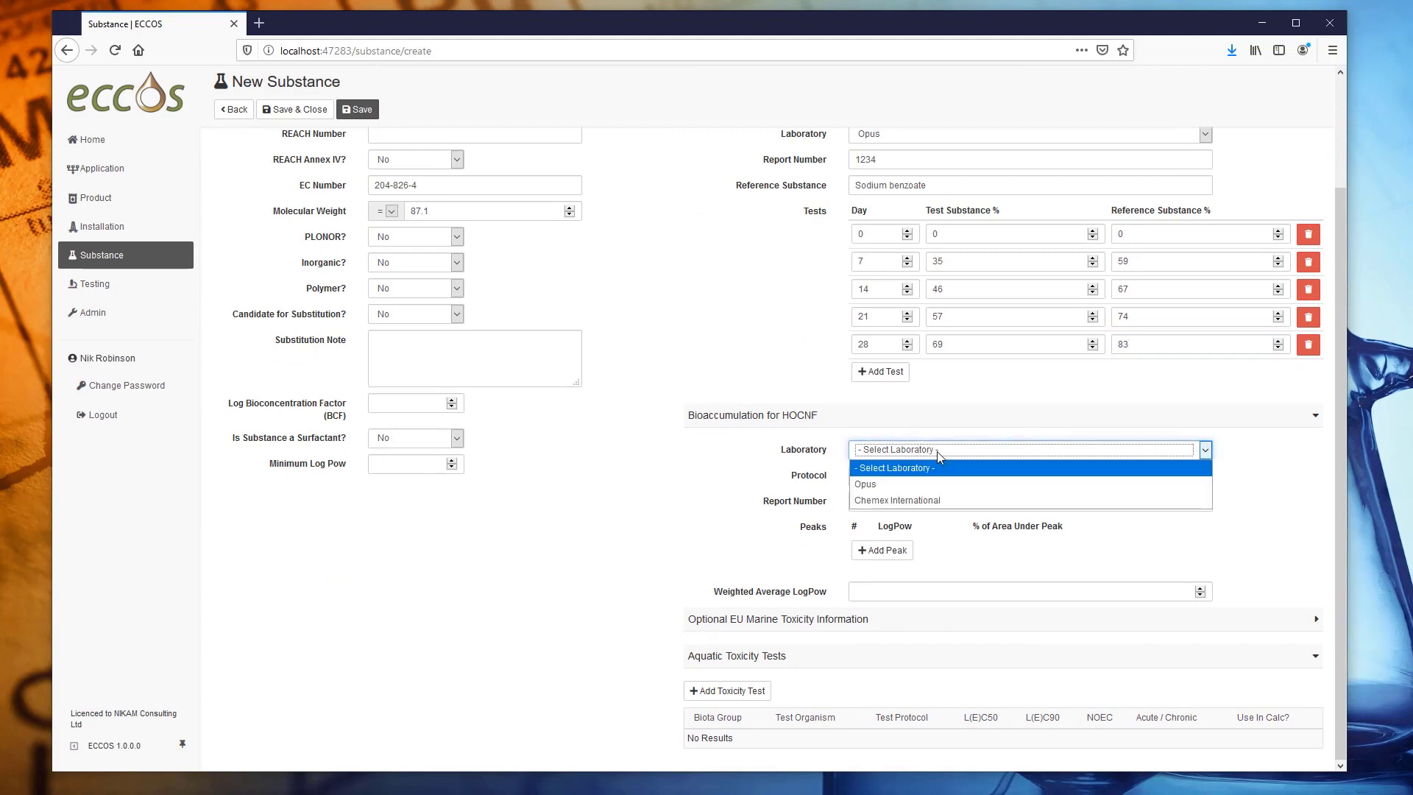
pyautogui.click(907, 479)
pyautogui.click(907, 475)
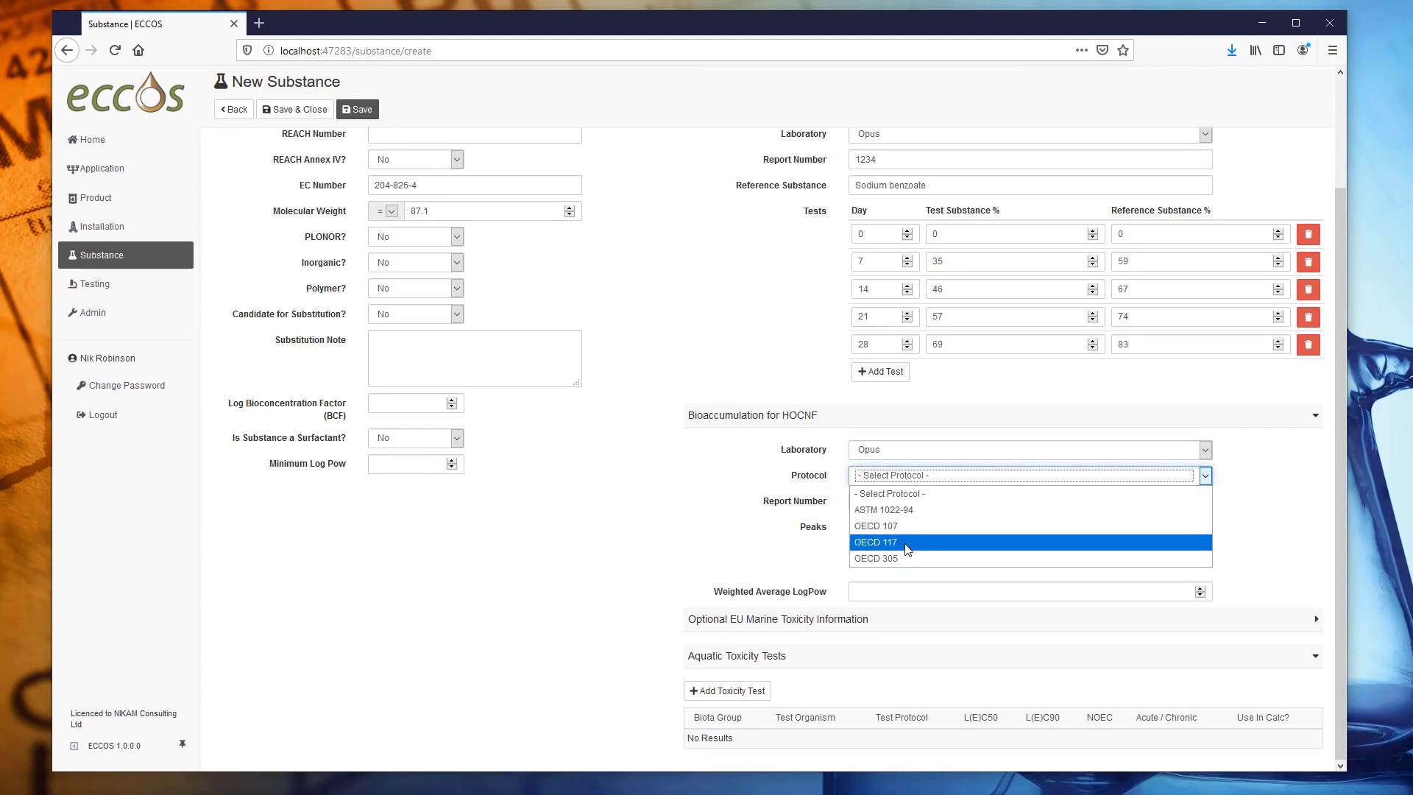
pyautogui.click(907, 543)
pyautogui.click(915, 508)
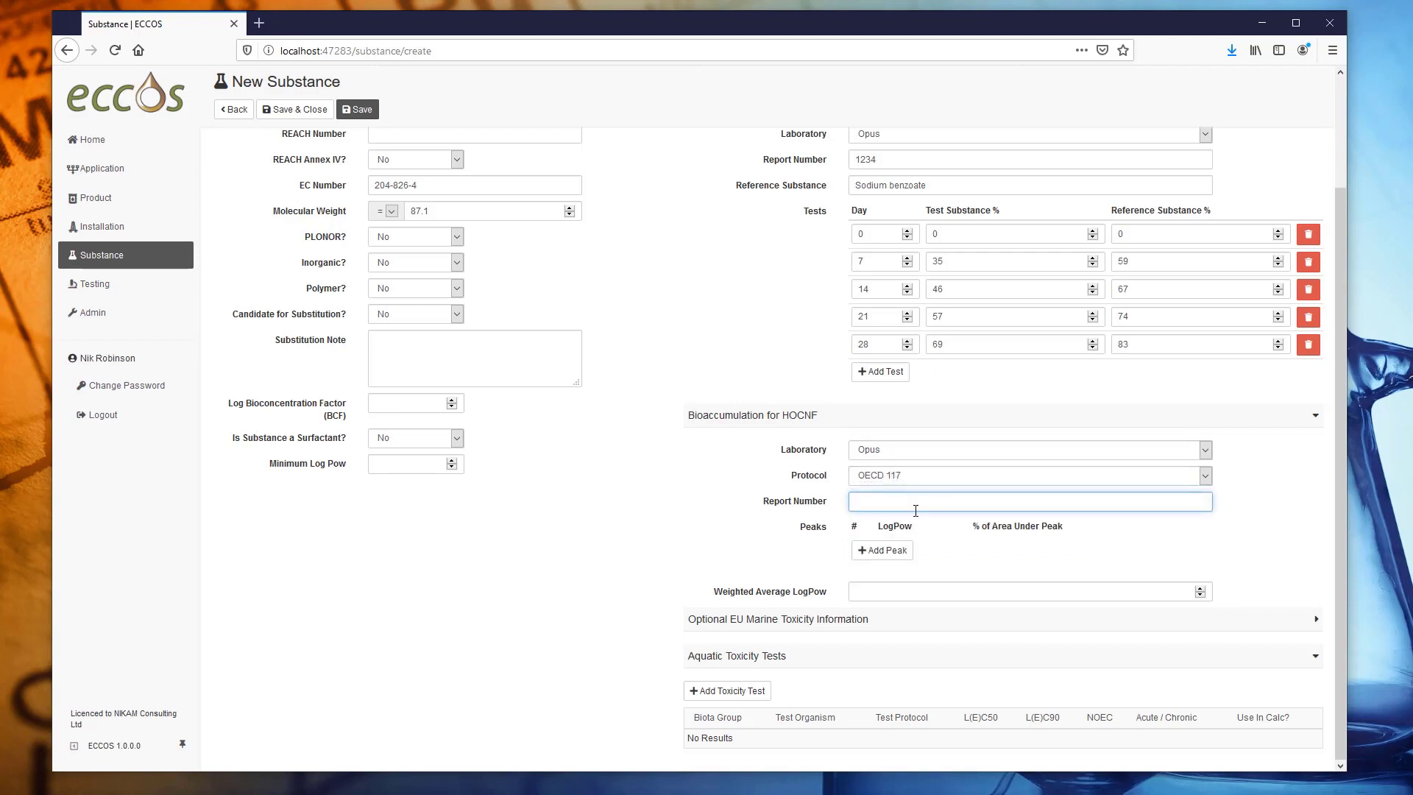
pyautogui.write('1234')
pyautogui.click(914, 597)
pyautogui.write('-')
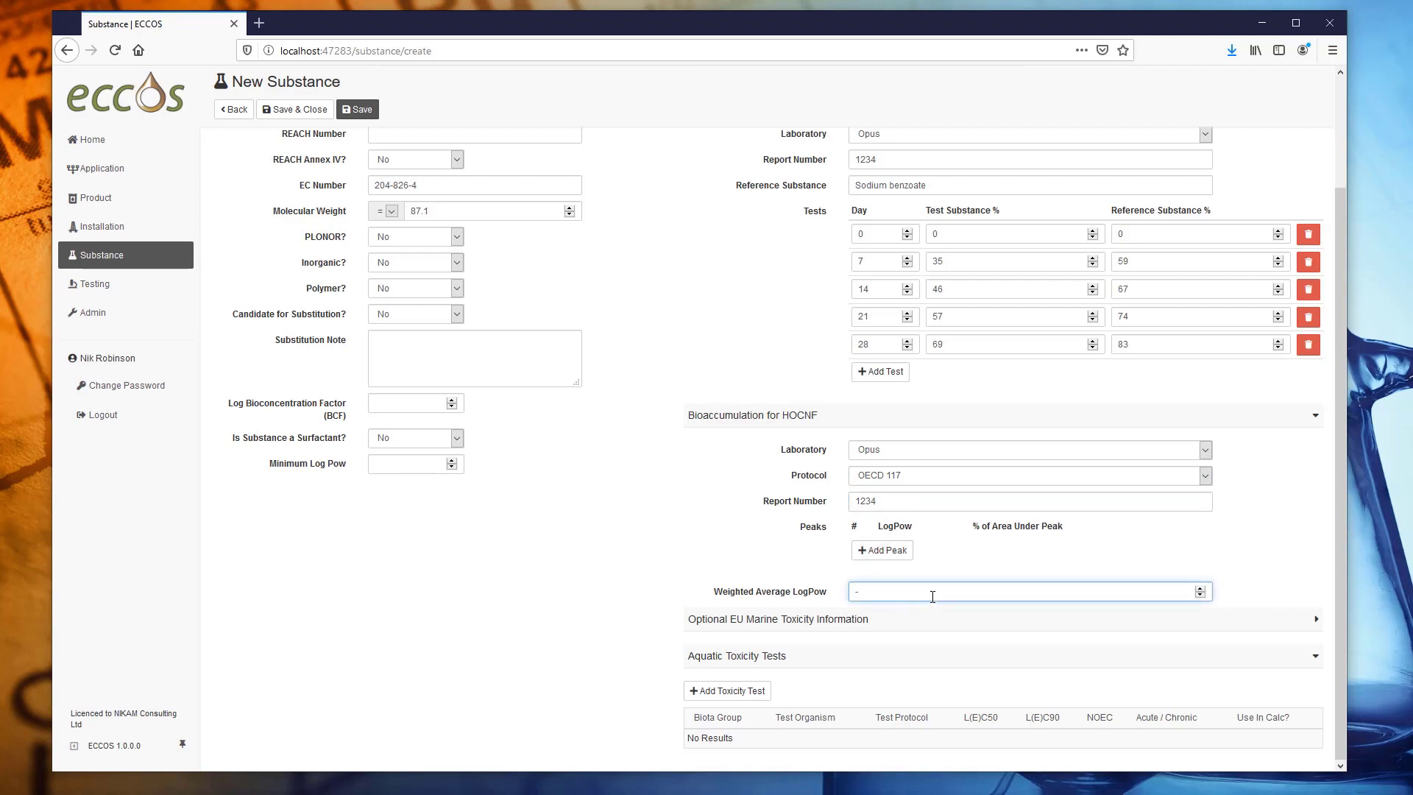
pyautogui.write('2.8')
# Start a new toxicity test for Algae, Skeletonema costatum, under protocol ISO 10253.
pyautogui.click(733, 692)
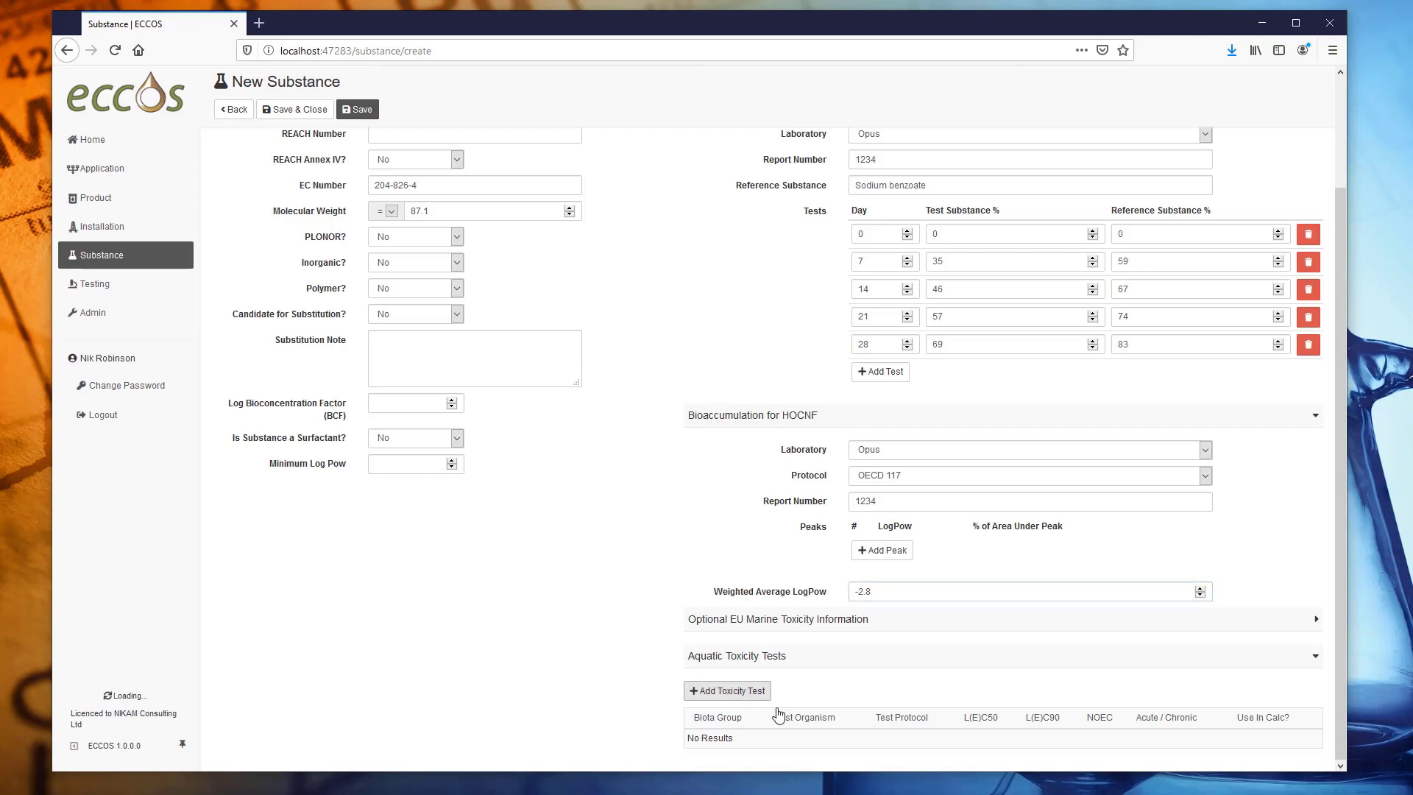
pyautogui.click(802, 285)
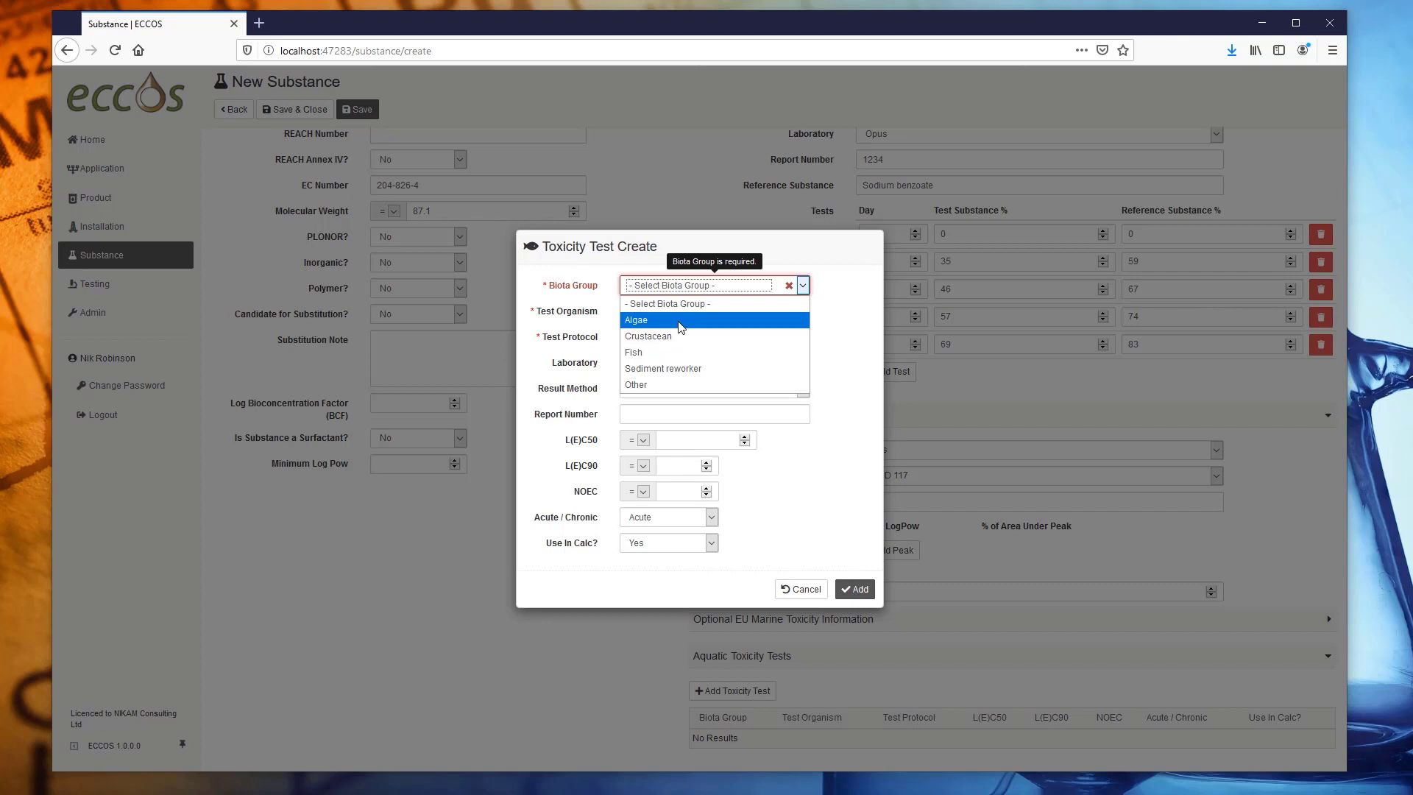
pyautogui.click(678, 320)
pyautogui.click(698, 312)
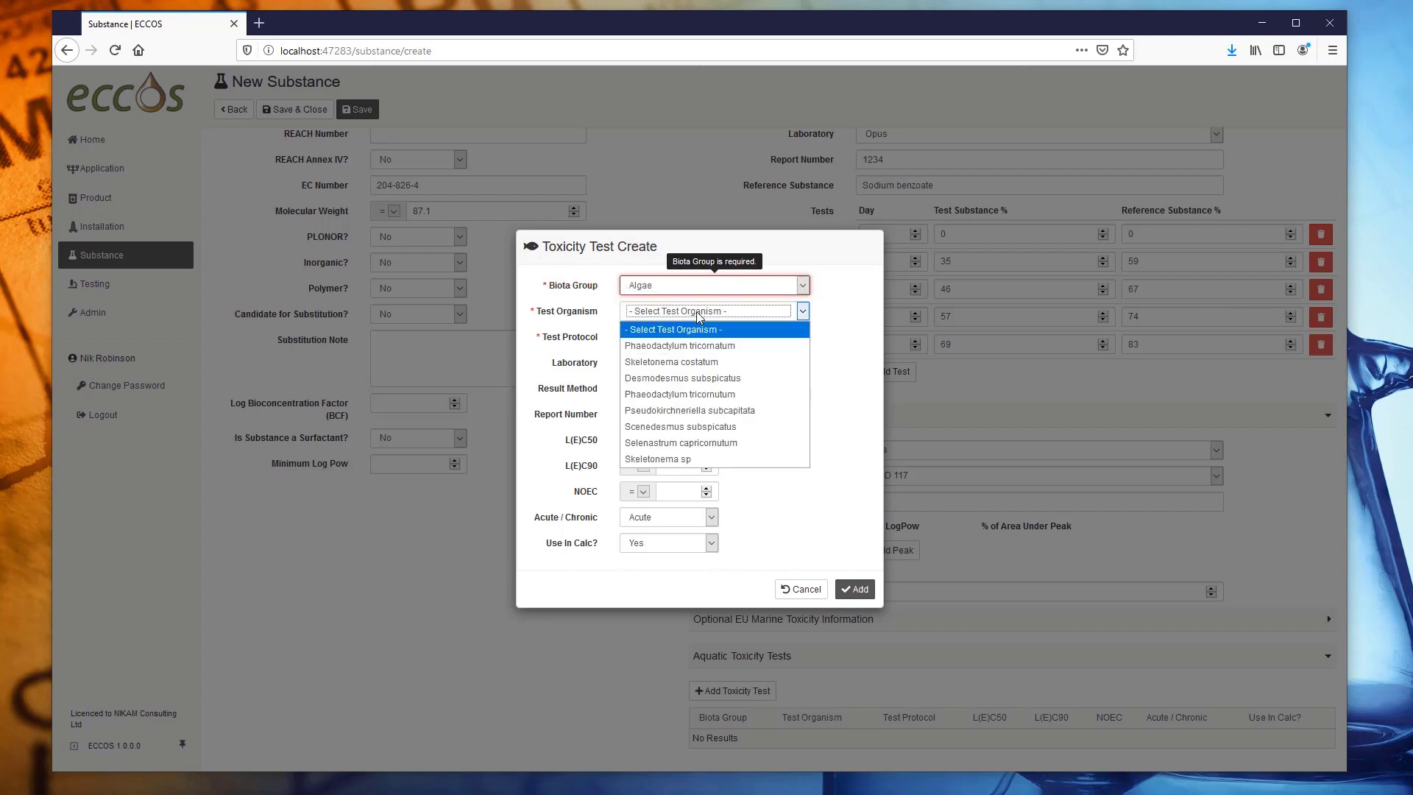
pyautogui.click(694, 362)
pyautogui.click(677, 339)
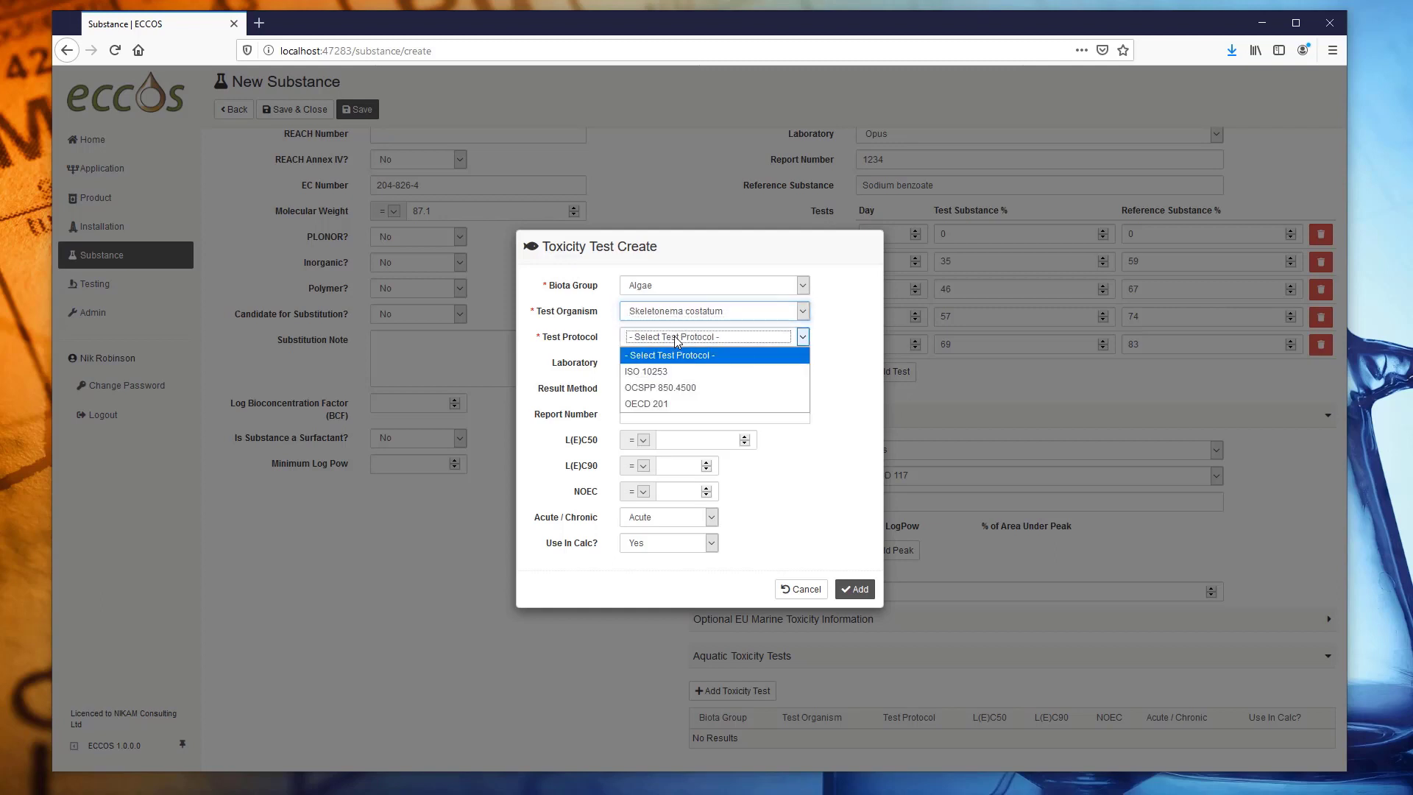
pyautogui.click(676, 371)
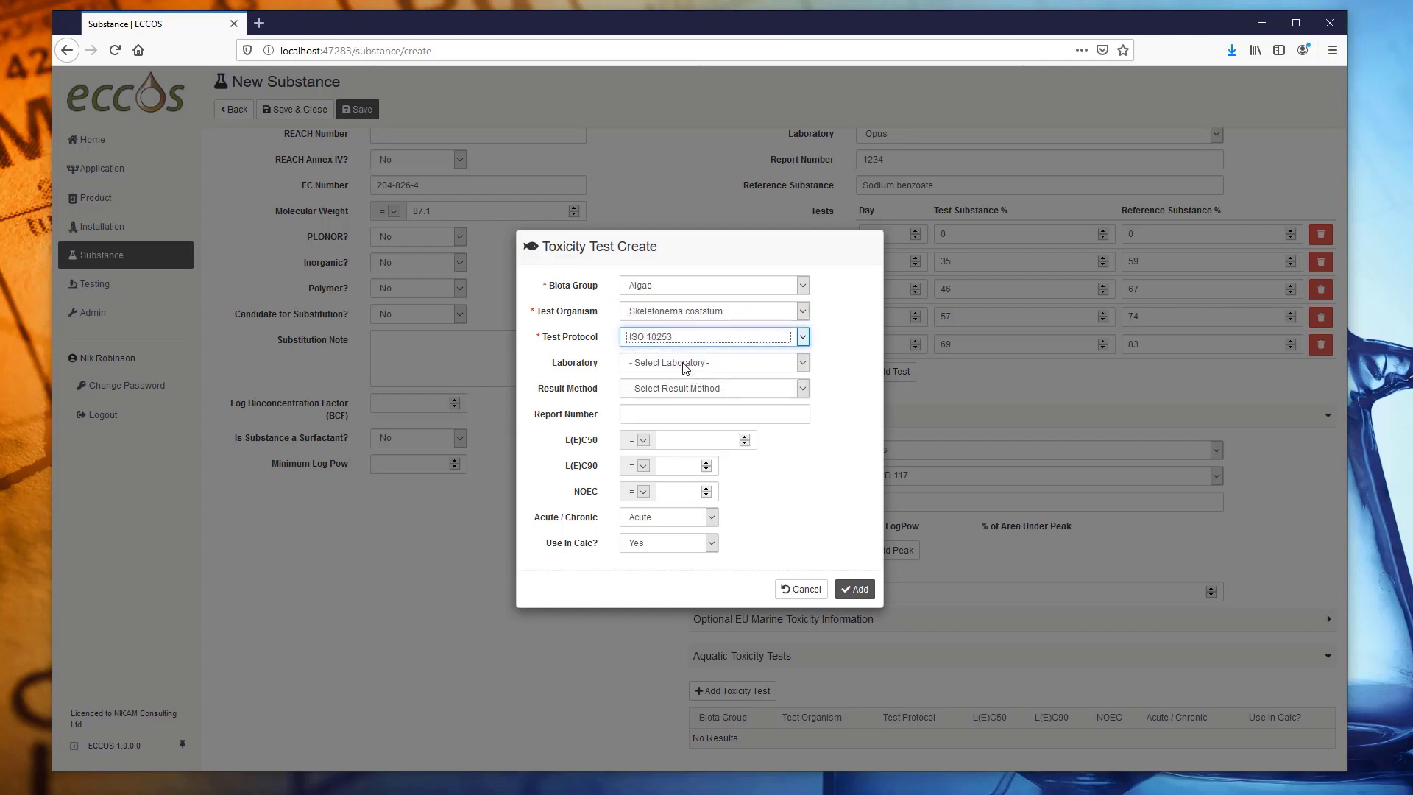
# Complete the algae test with Opus lab, Nominal method and L(E)C50 41, and add it.
pyautogui.click(685, 364)
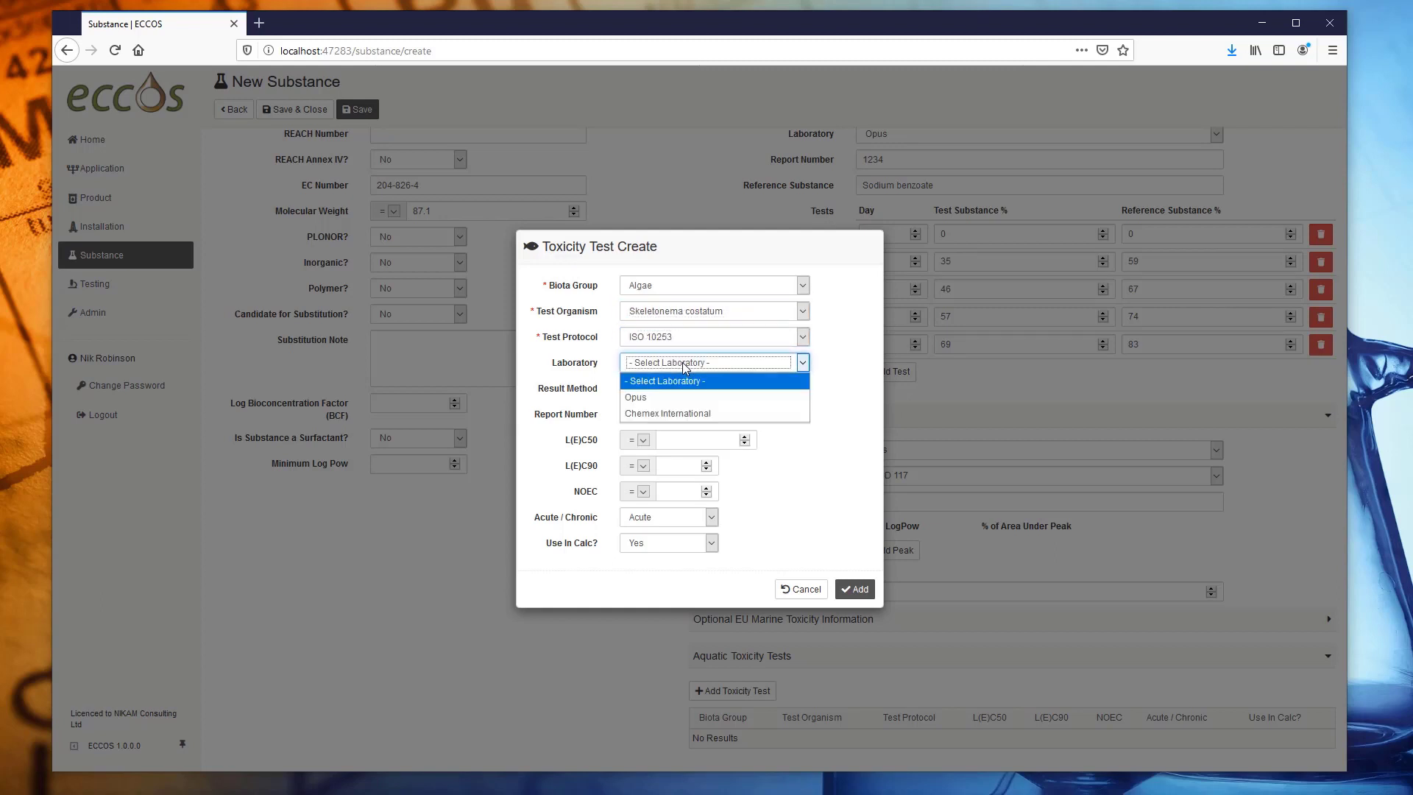
pyautogui.click(674, 396)
pyautogui.click(695, 388)
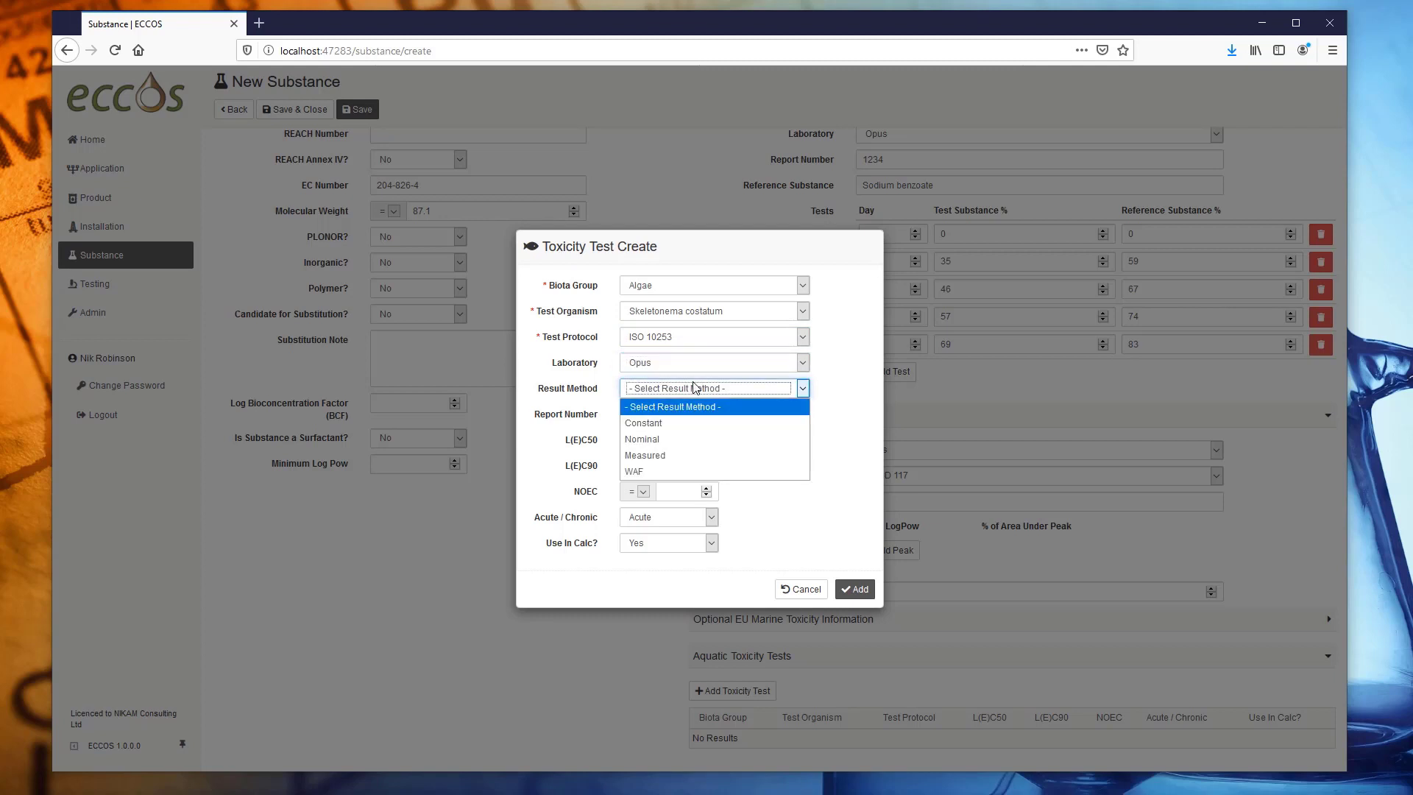
pyautogui.click(680, 442)
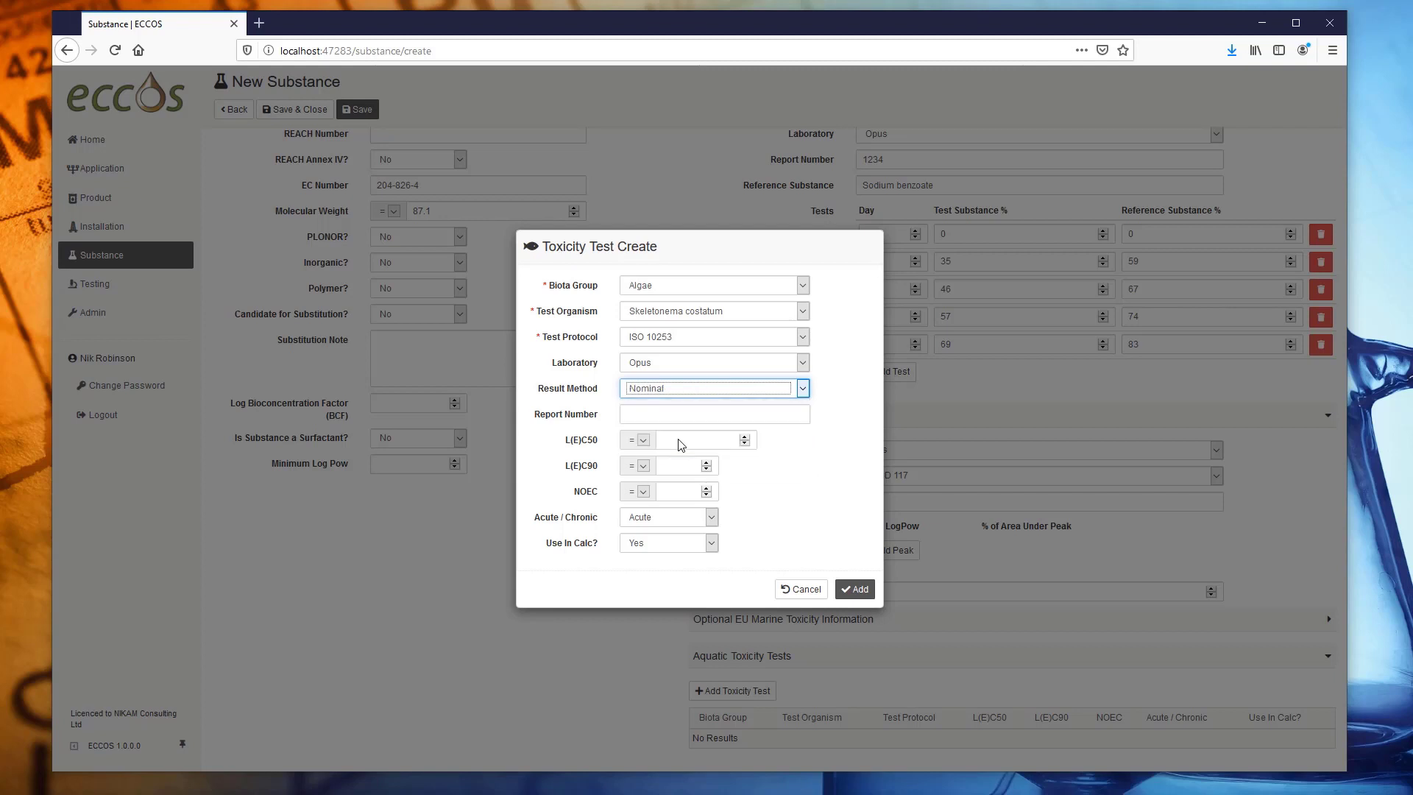
pyautogui.click(667, 418)
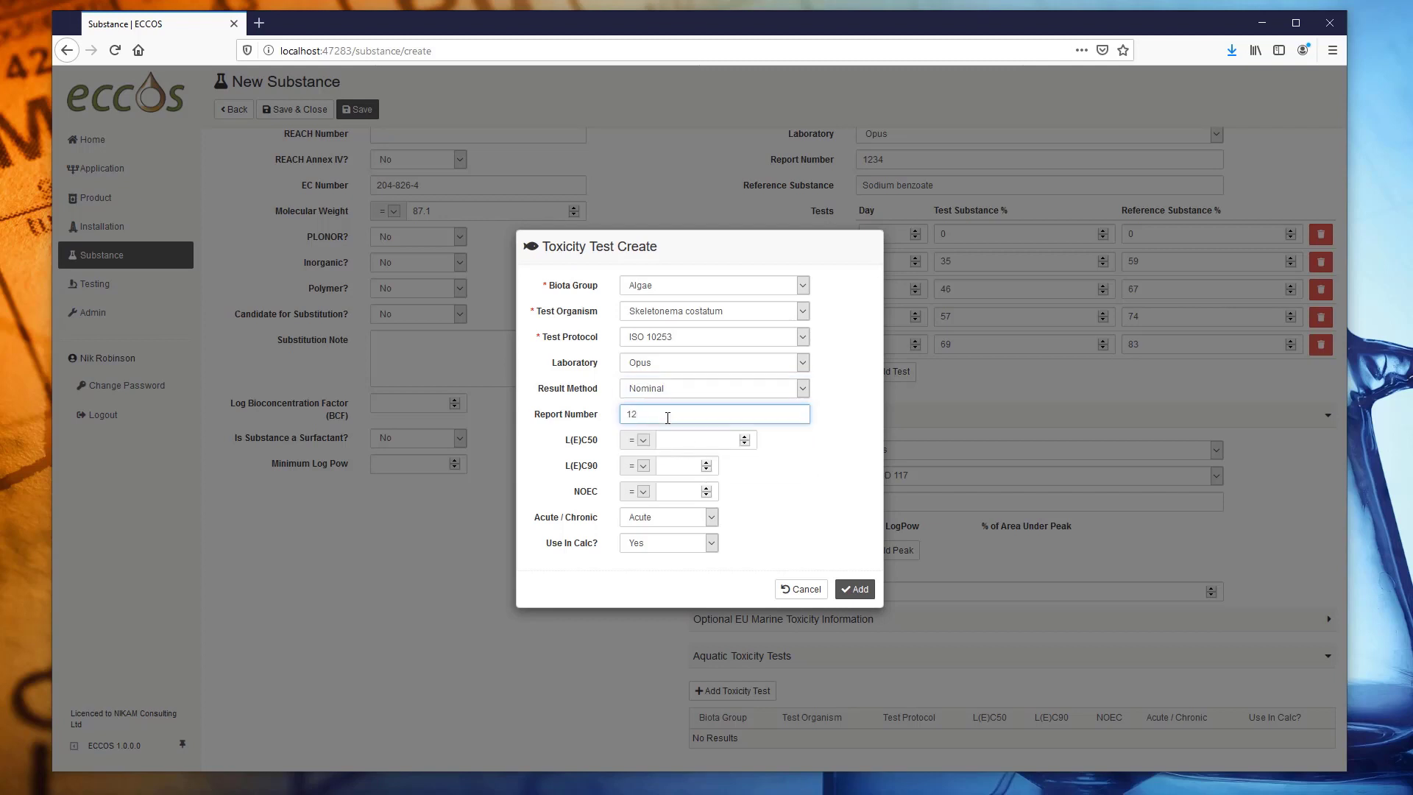
pyautogui.click(690, 442)
pyautogui.write('41')
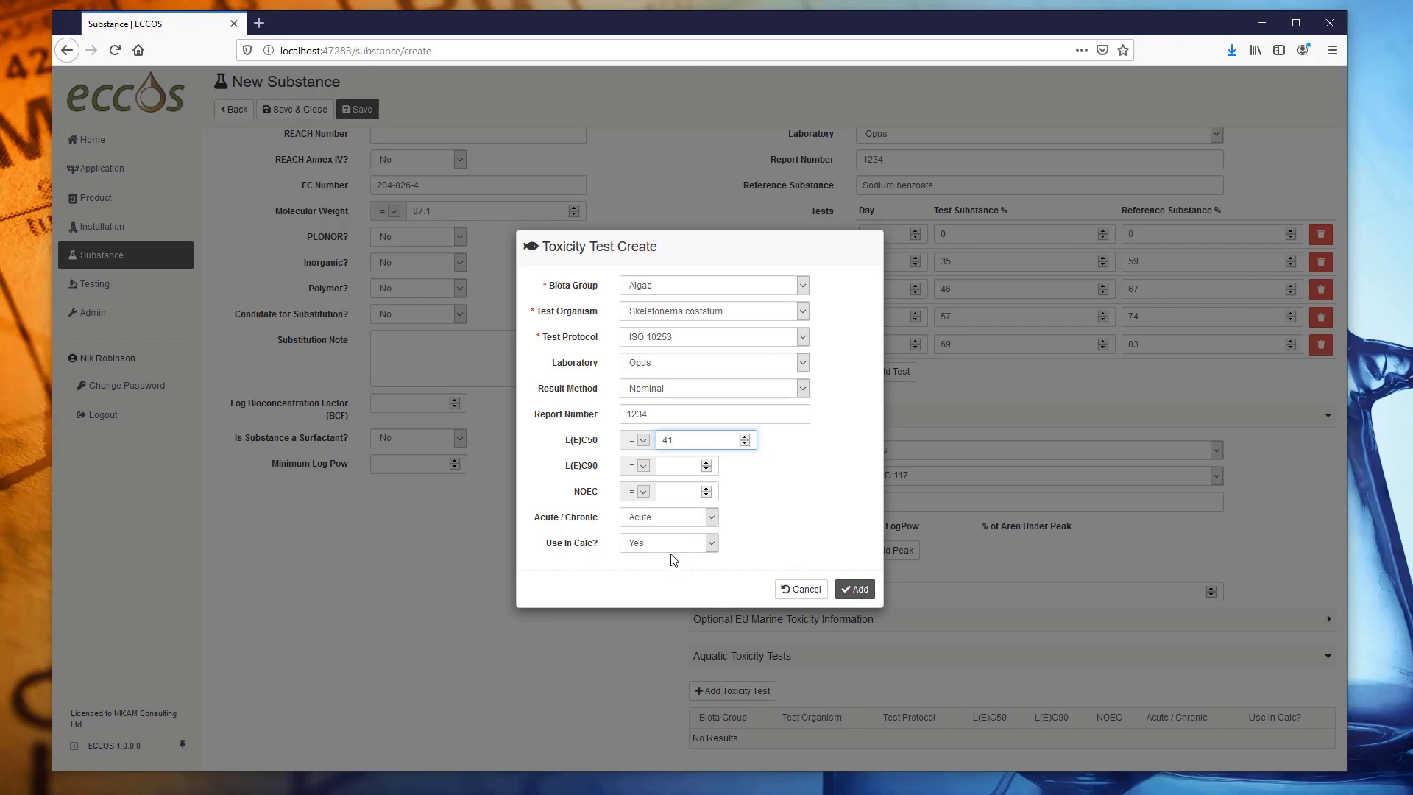
pyautogui.click(856, 589)
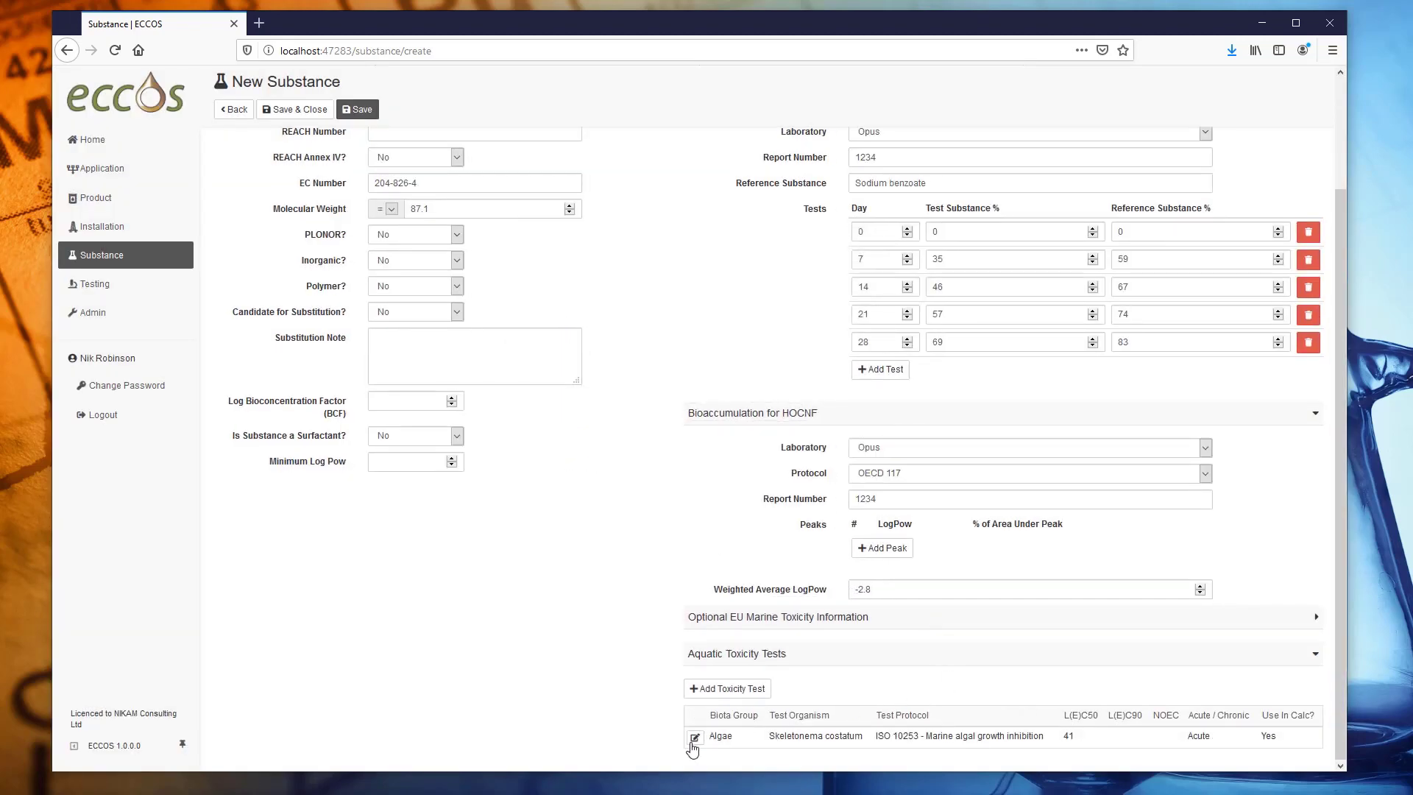
# Add a Crustacean Acartia tonsa test under ISO 14669, report 1234, L(E)C50 77.4.
pyautogui.click(724, 689)
pyautogui.click(714, 285)
pyautogui.click(753, 331)
pyautogui.click(679, 338)
pyautogui.click(682, 372)
pyautogui.click(682, 388)
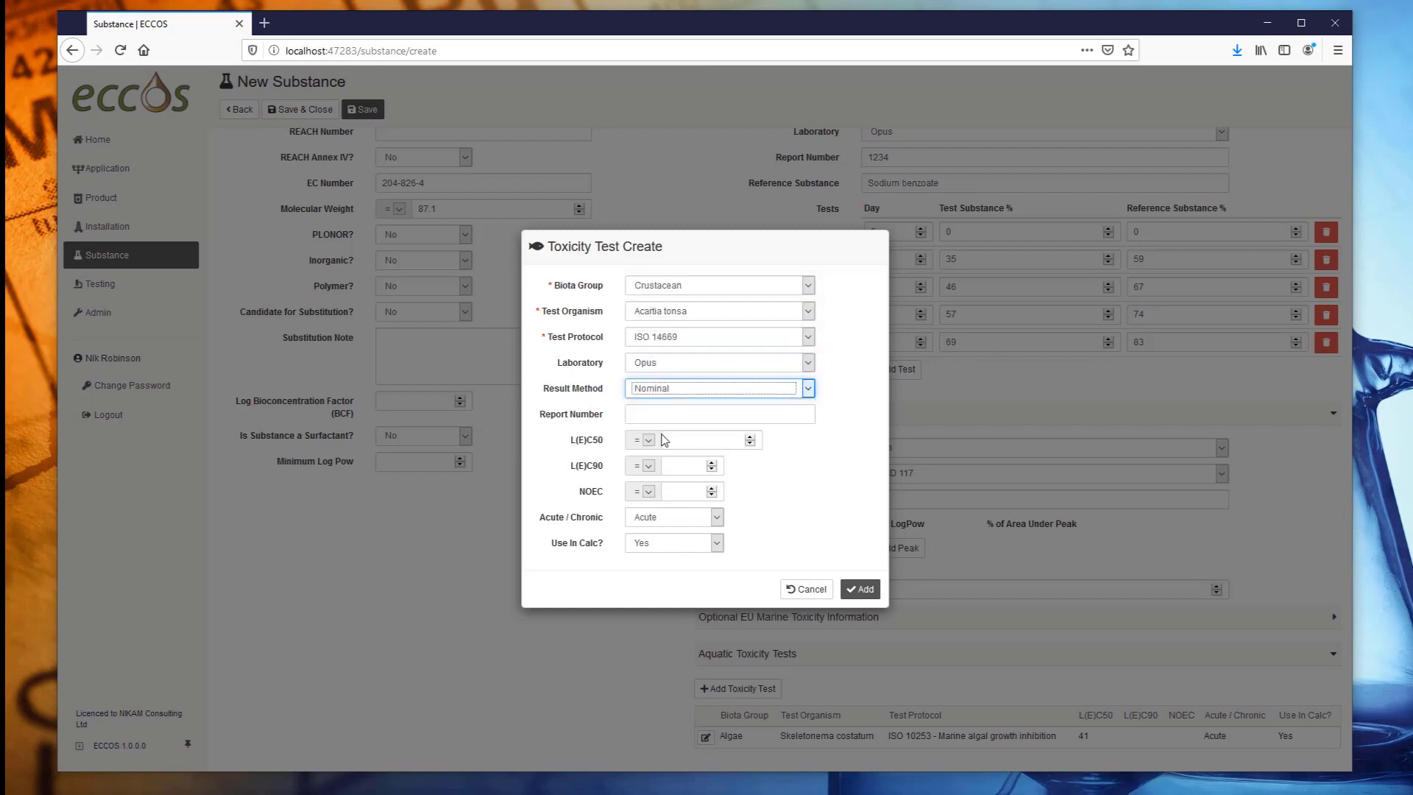
pyautogui.click(666, 415)
pyautogui.write('1234')
pyautogui.press('Tab')
pyautogui.press('Tab')
pyautogui.write('77.4')
pyautogui.click(858, 591)
# Add a Fish Scophthalmus maximus test under OSPAR, Opus, Nominal, report 1234, L(E)C50 11.
pyautogui.click(738, 689)
pyautogui.click(686, 339)
pyautogui.click(682, 364)
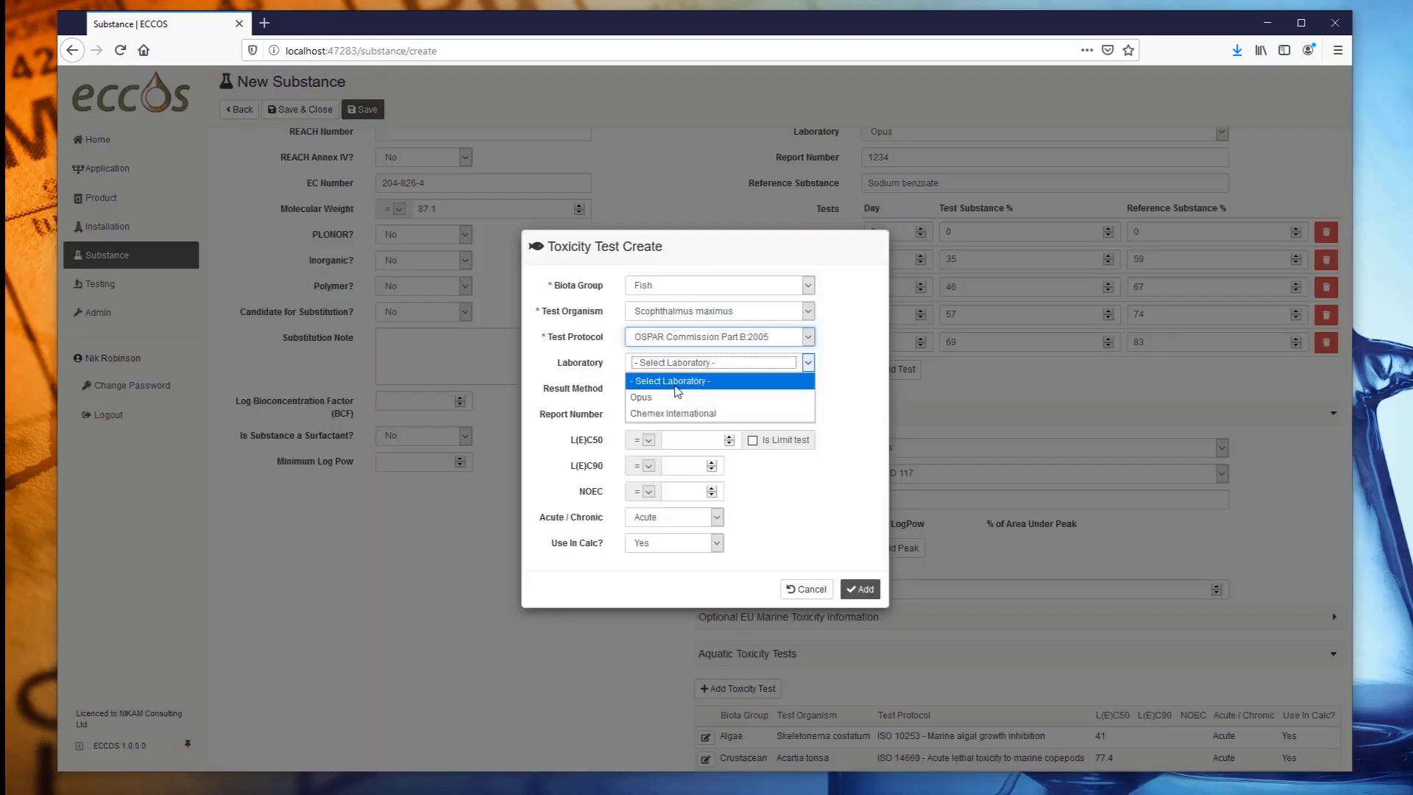
pyautogui.click(674, 397)
pyautogui.click(677, 389)
pyautogui.click(666, 415)
pyautogui.write('1234')
pyautogui.press('Tab')
pyautogui.press('Tab')
pyautogui.write('11')
pyautogui.click(858, 589)
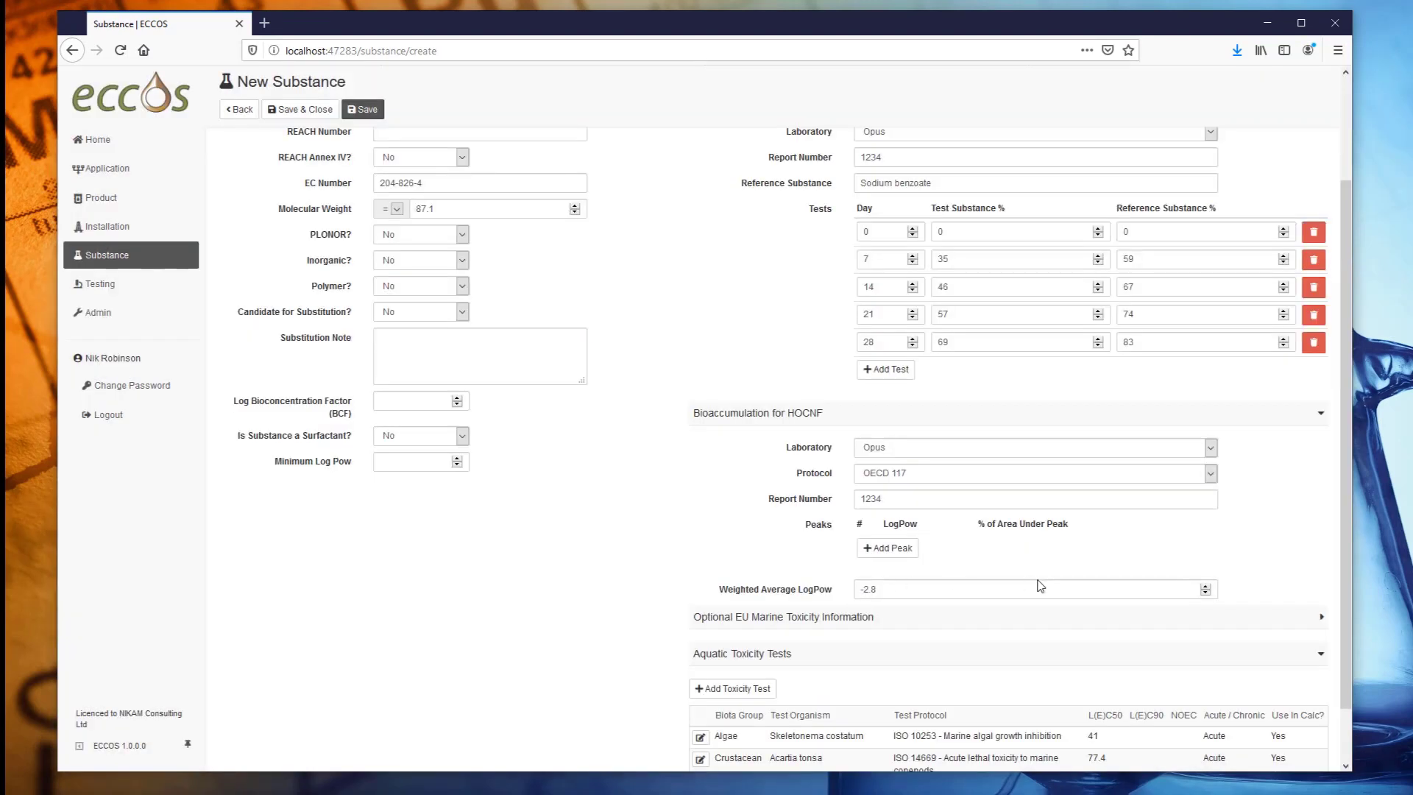
# Save Dimethylacetamide and return to the Substances list.
pyautogui.scroll(-2, 1039, 589)
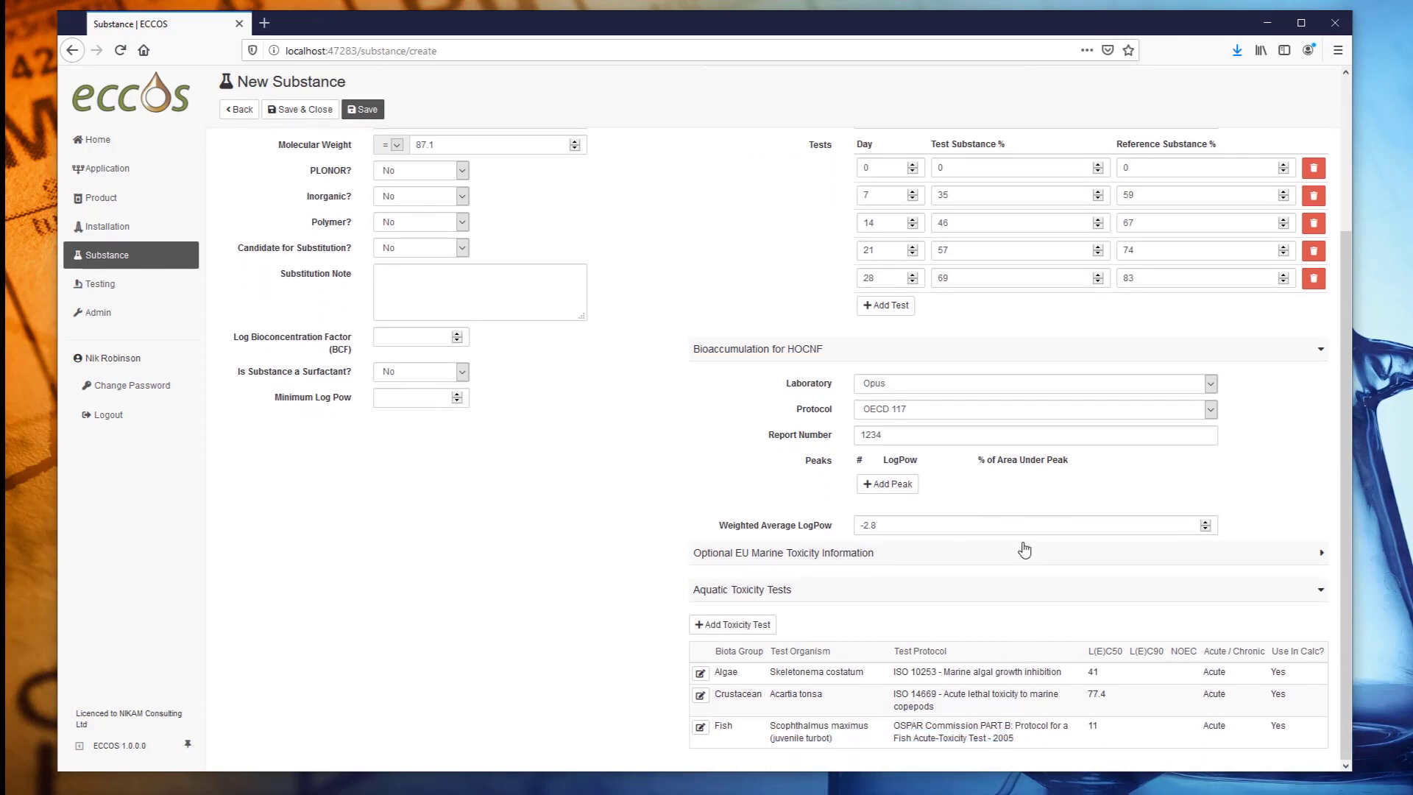
pyautogui.scroll(3, 1022, 549)
pyautogui.click(296, 112)
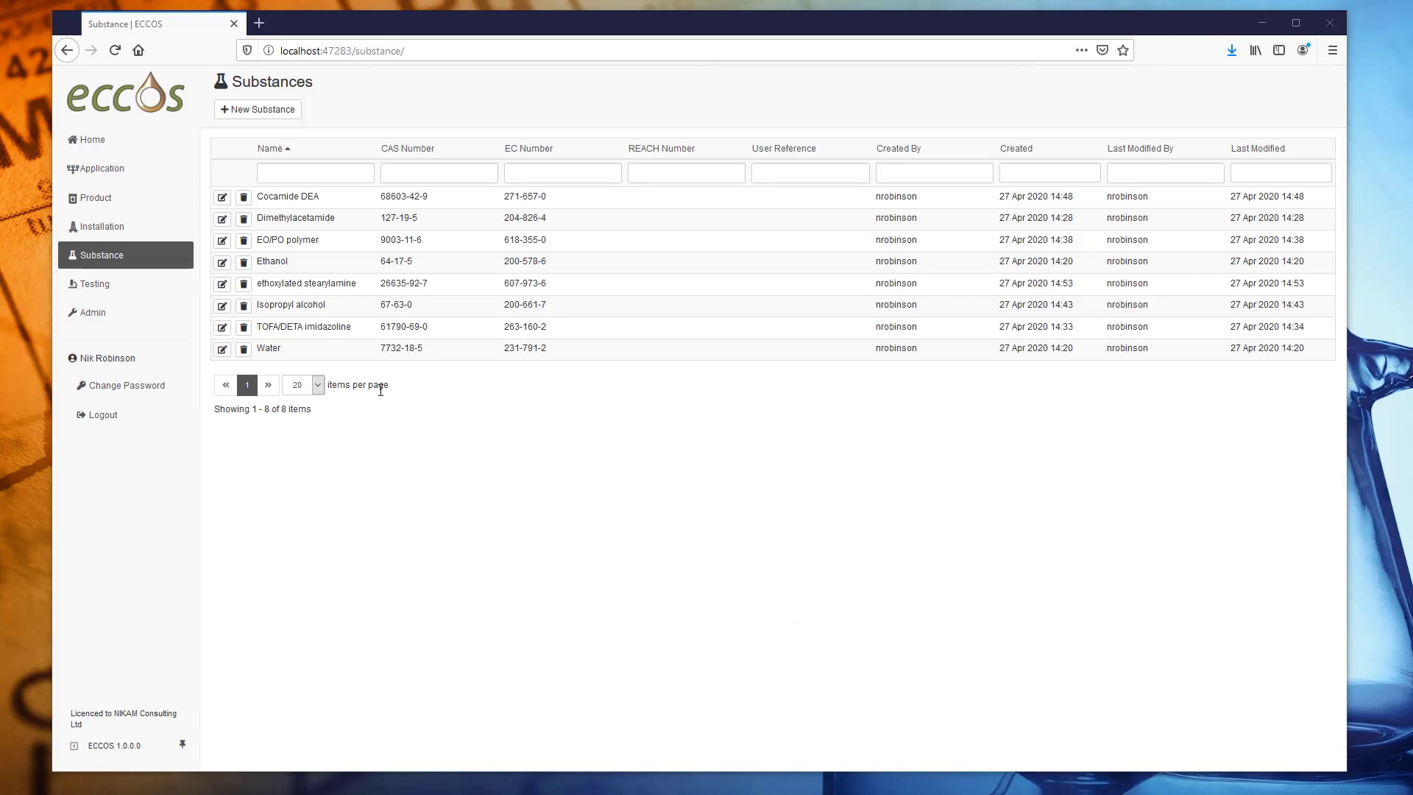
# Clear the substance Name filter and go to the Products list.
pyautogui.click(317, 169)
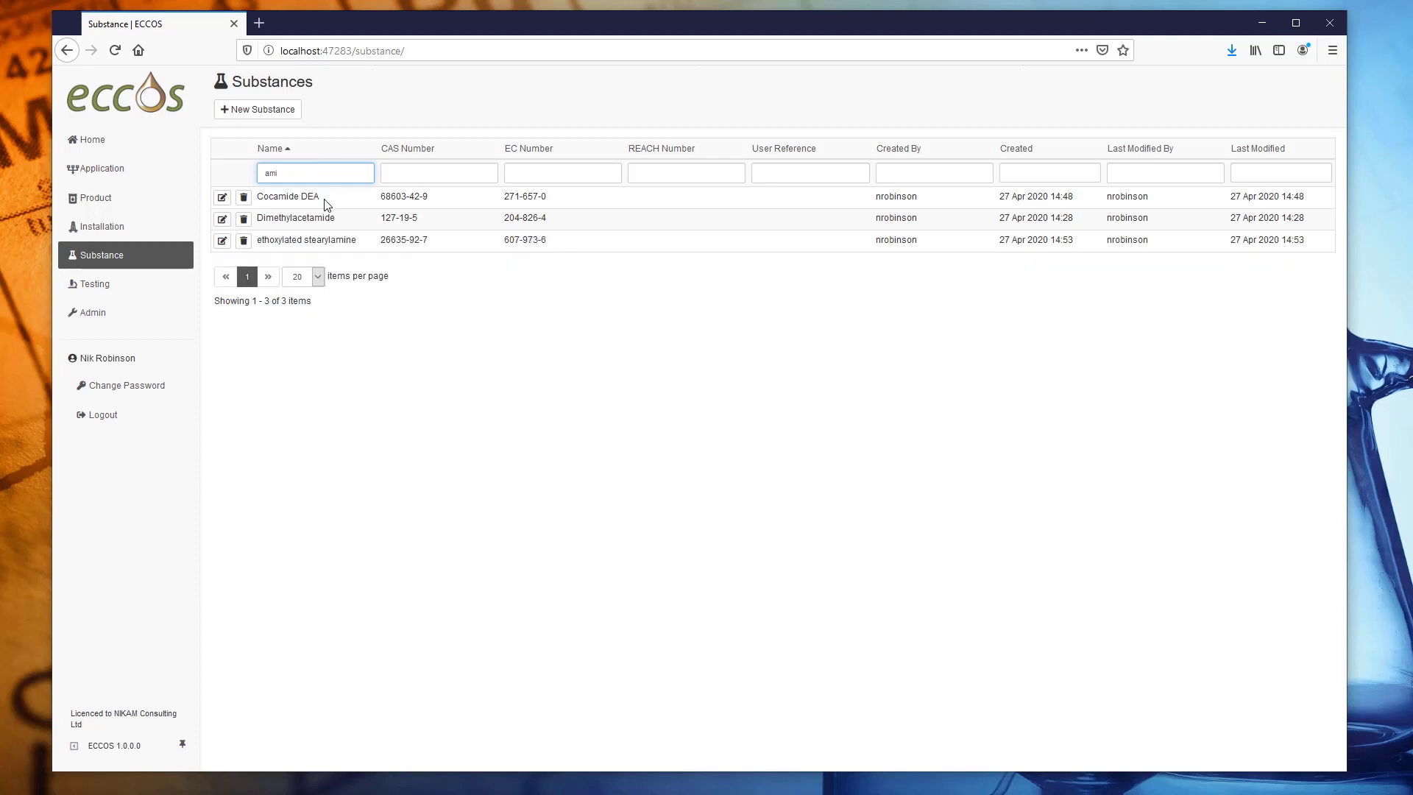
pyautogui.press('BackSpace')
pyautogui.press('BackSpace')
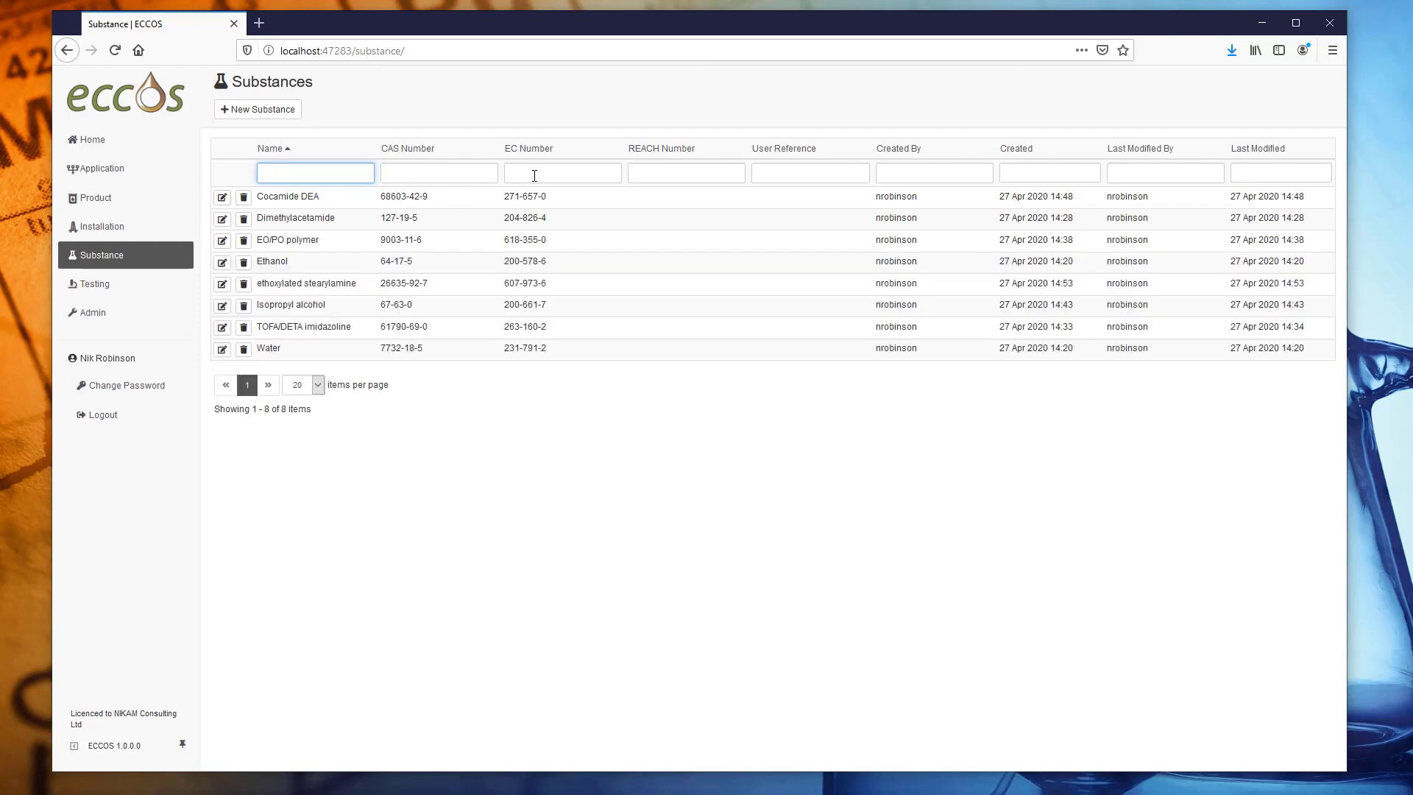
pyautogui.click(545, 174)
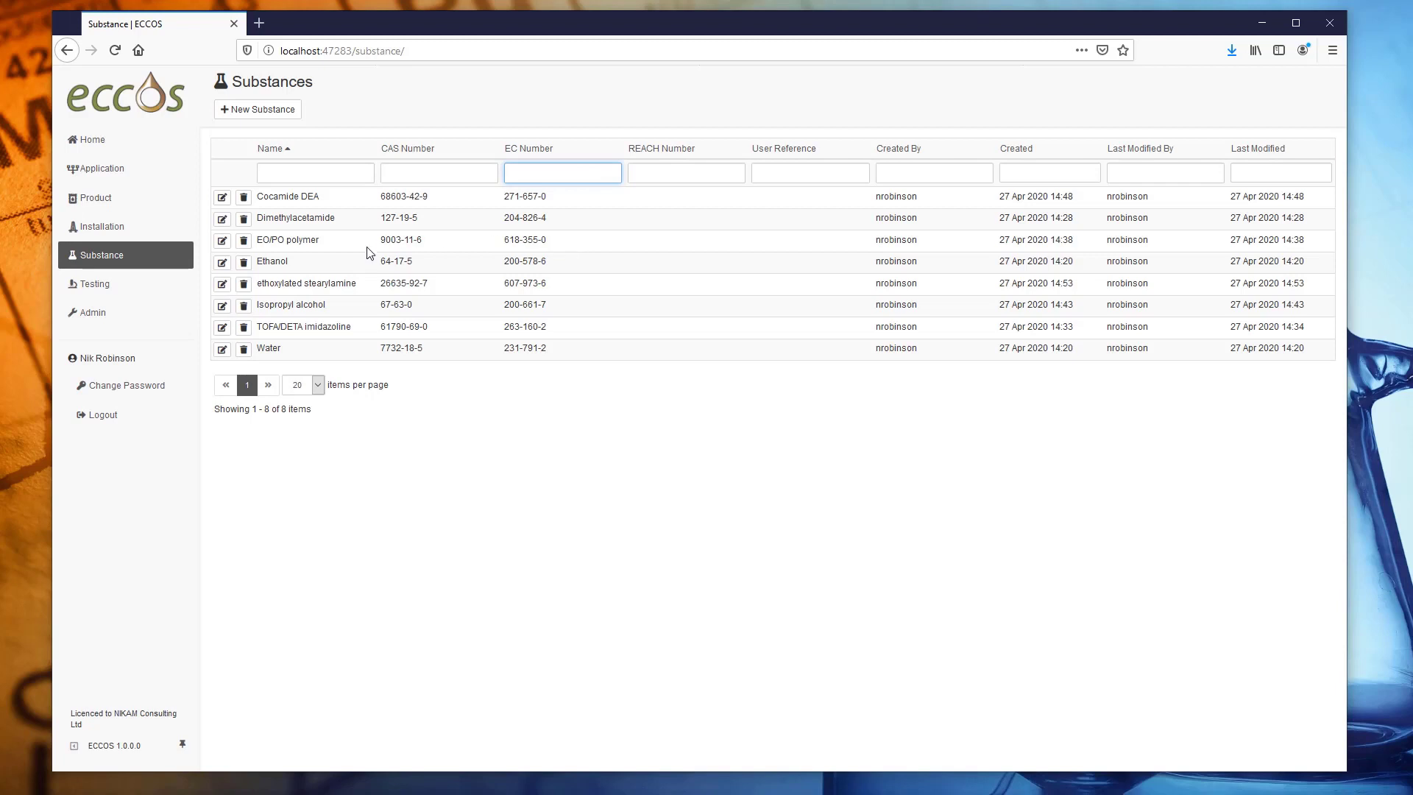
pyautogui.click(114, 205)
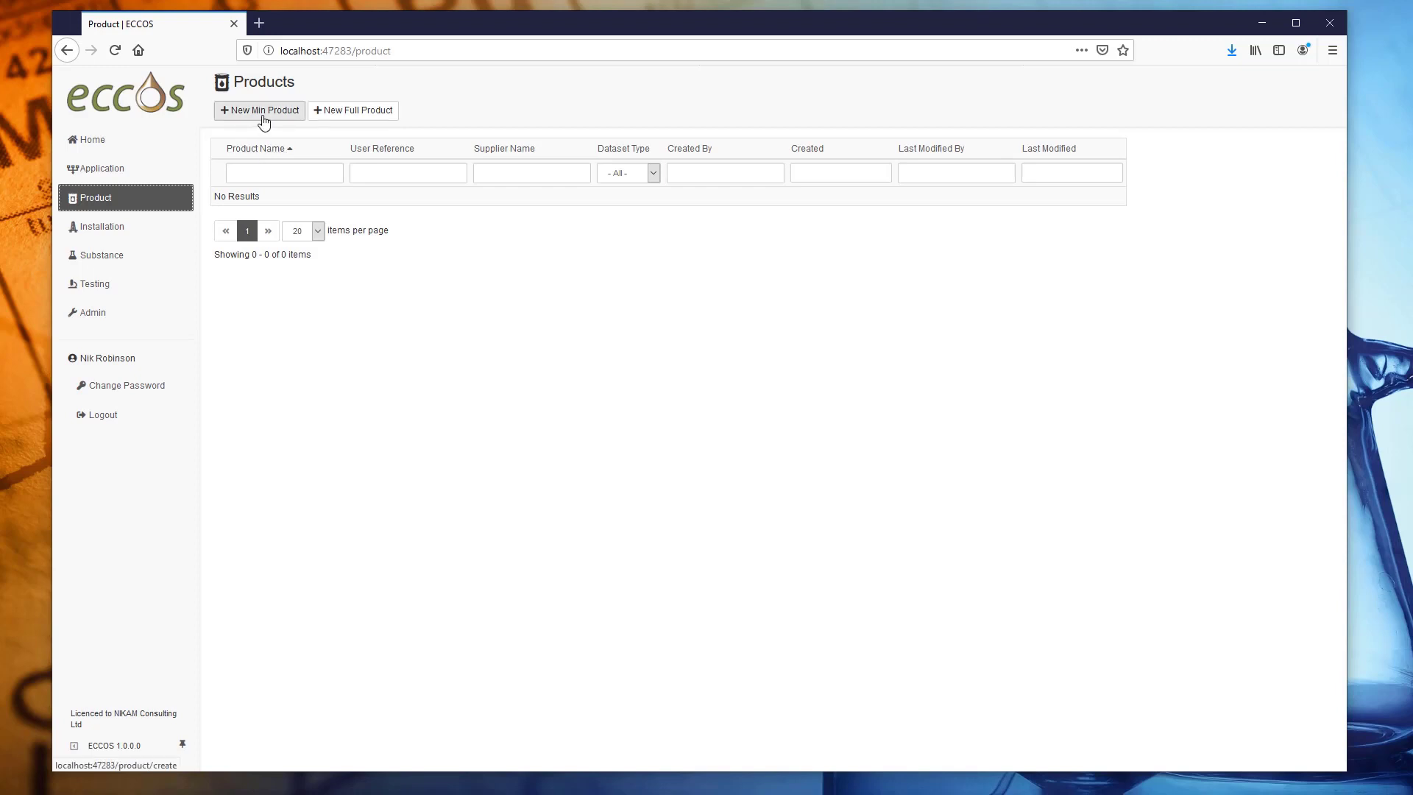
# Create new full product WonderChem 123, reference PR-123, supplier NIKAM, and begin adding a substance.
pyautogui.click(315, 118)
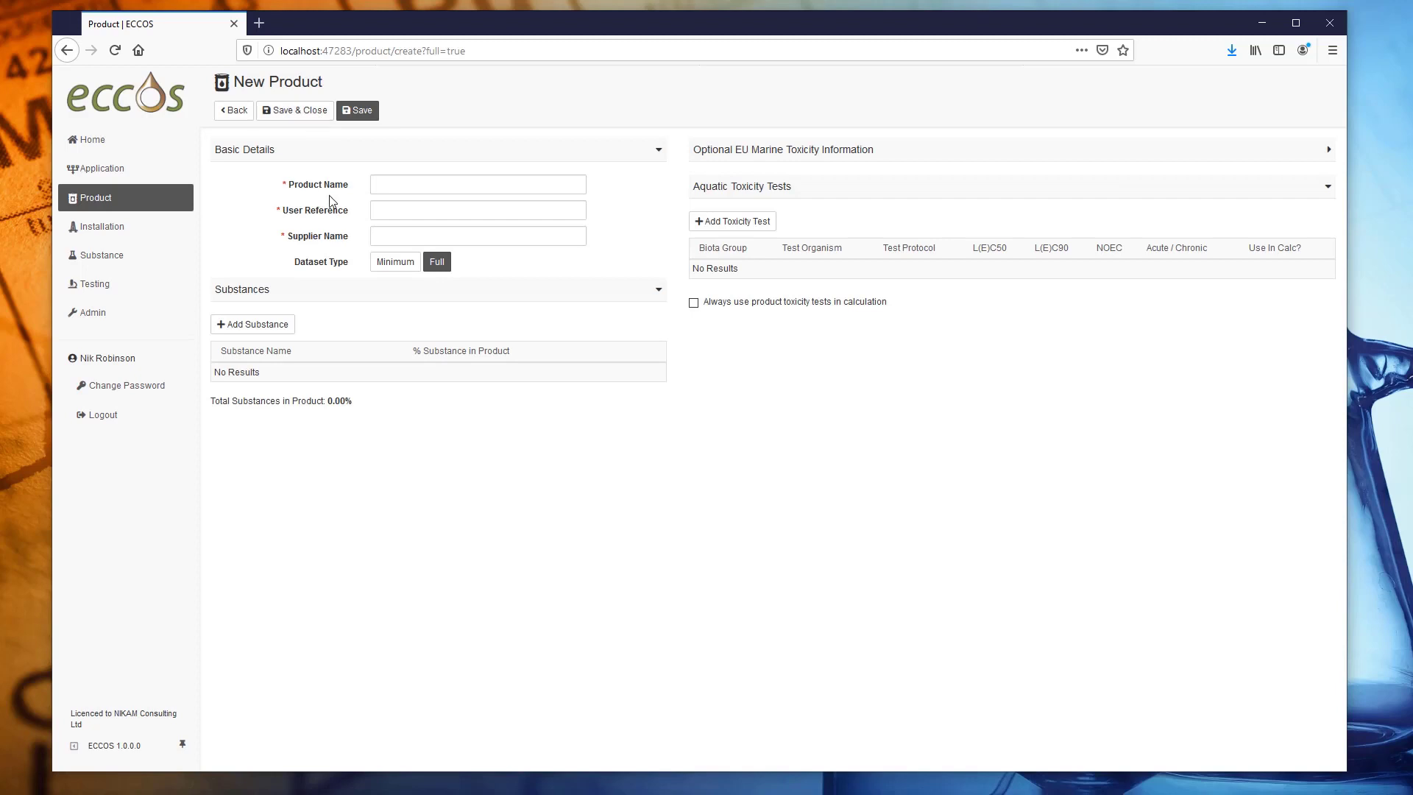
pyautogui.click(394, 186)
pyautogui.write('WonderChem 123')
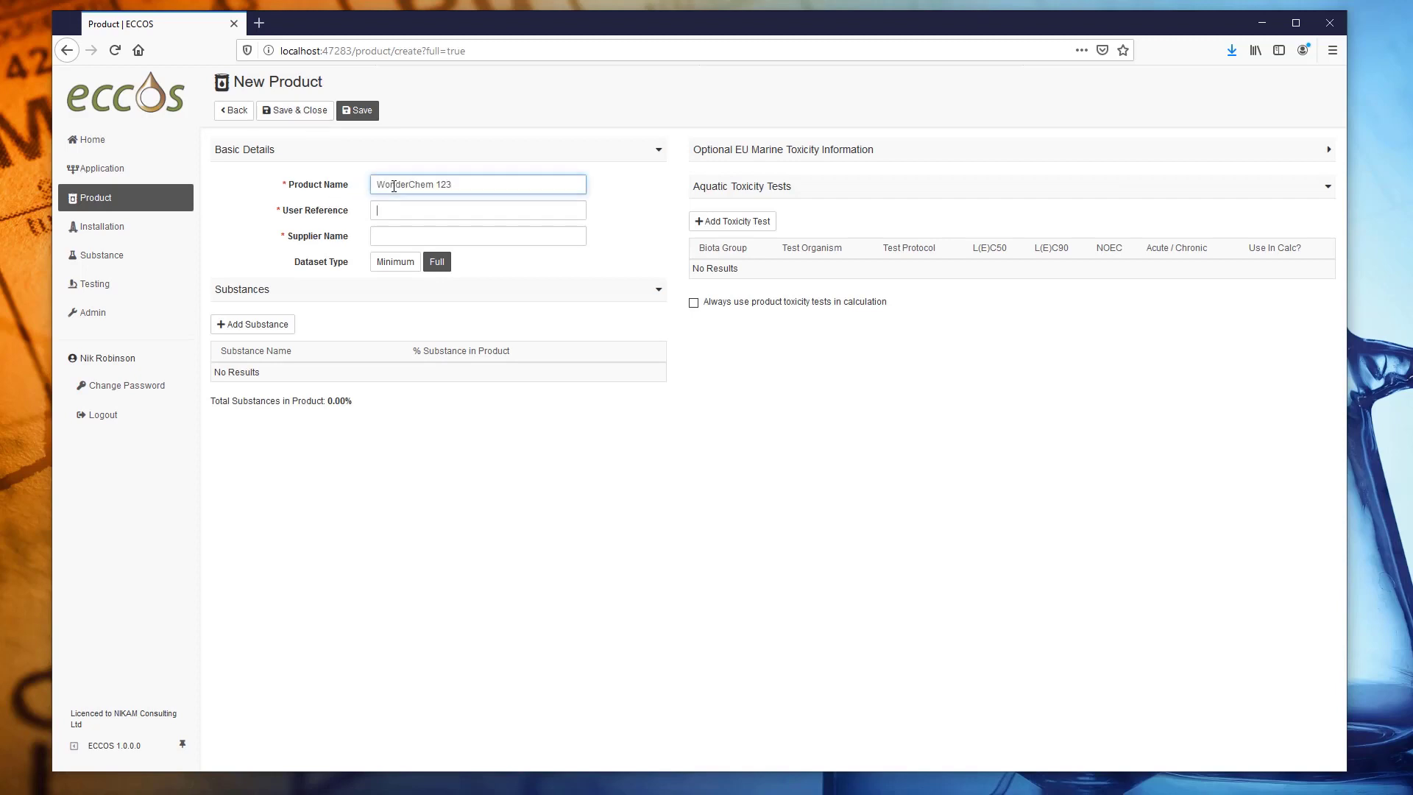
pyautogui.press('Tab')
pyautogui.write('PR-1')
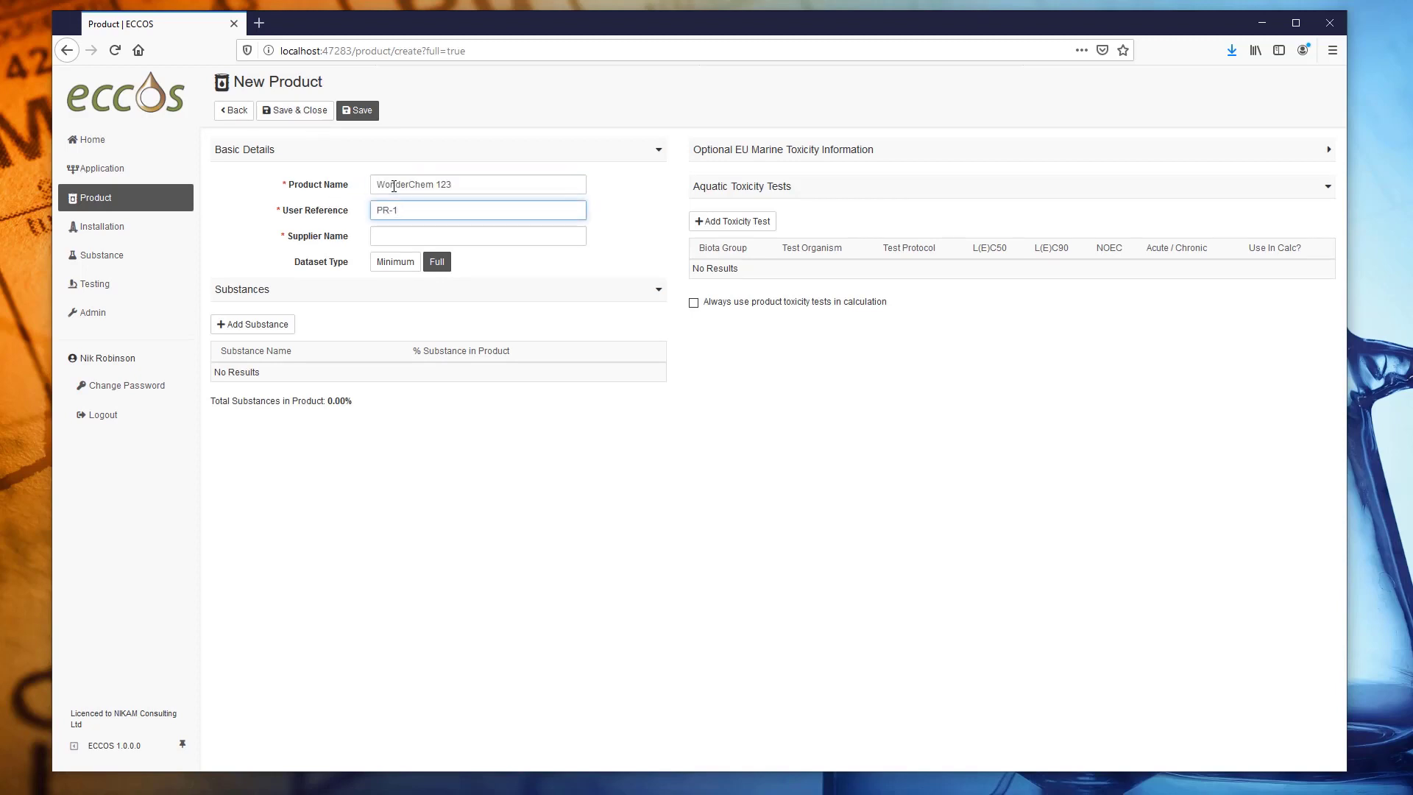
pyautogui.write('23')
pyautogui.click(436, 240)
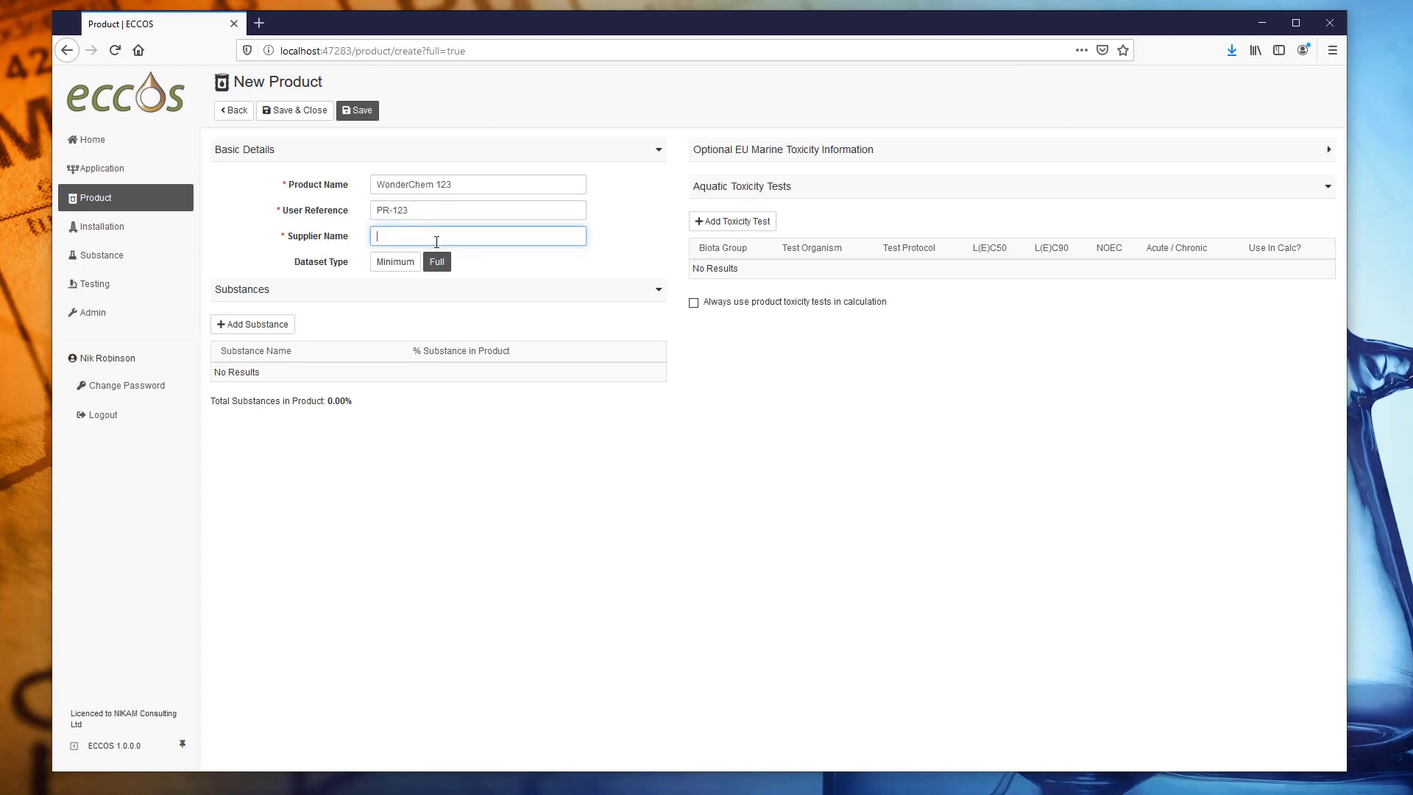
pyautogui.write('NIKAM')
pyautogui.click(270, 328)
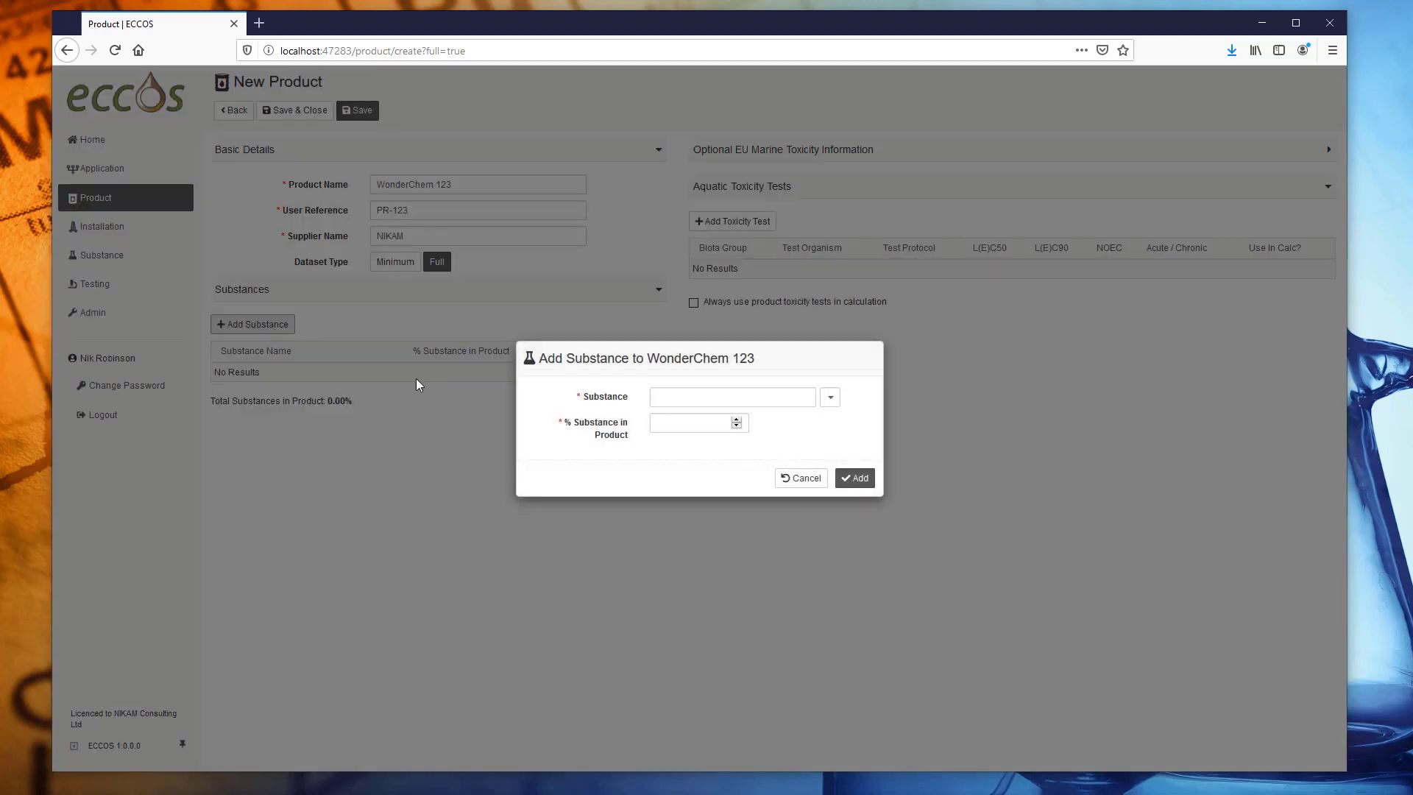
# Add Cocamide DEA to WonderChem 123 at 35%.
pyautogui.click(829, 398)
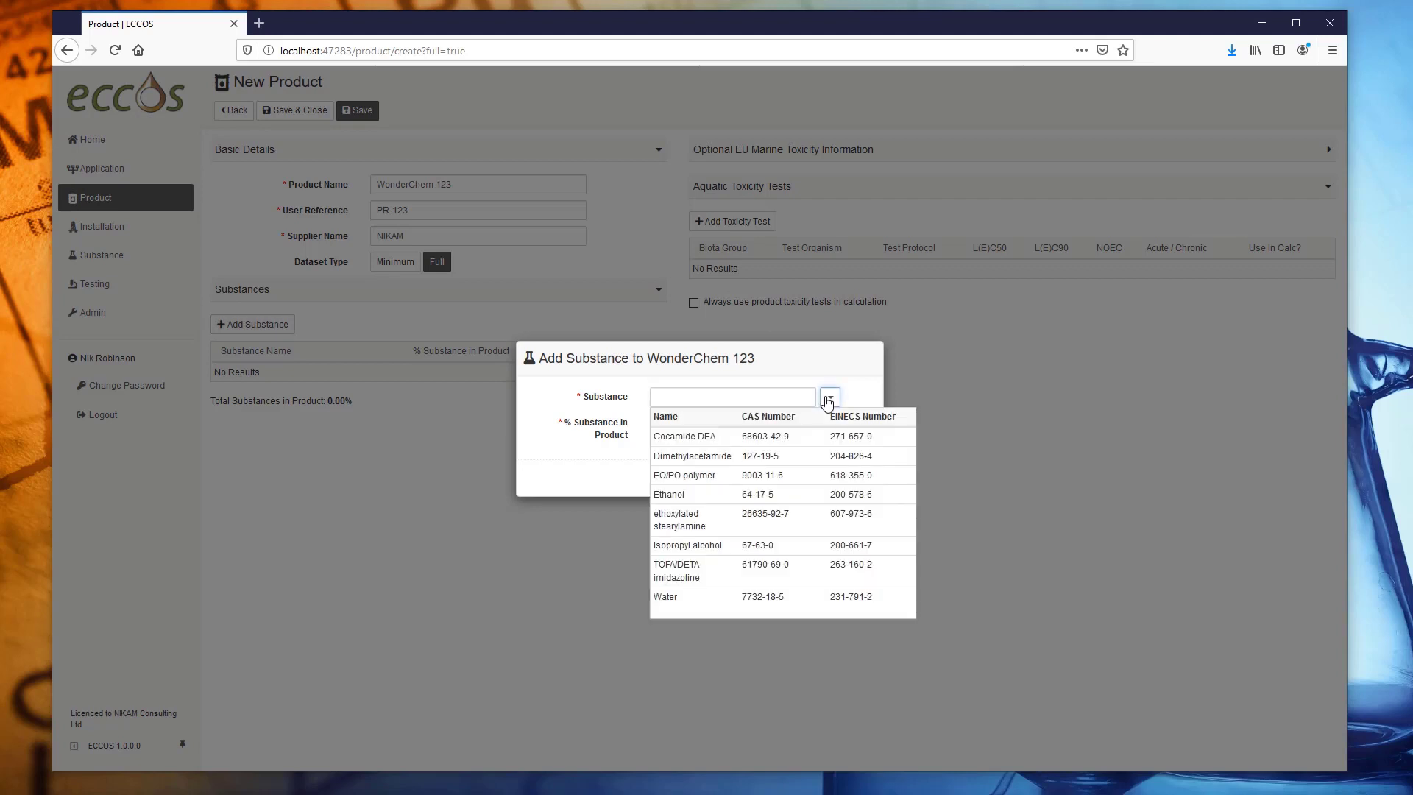
pyautogui.click(705, 441)
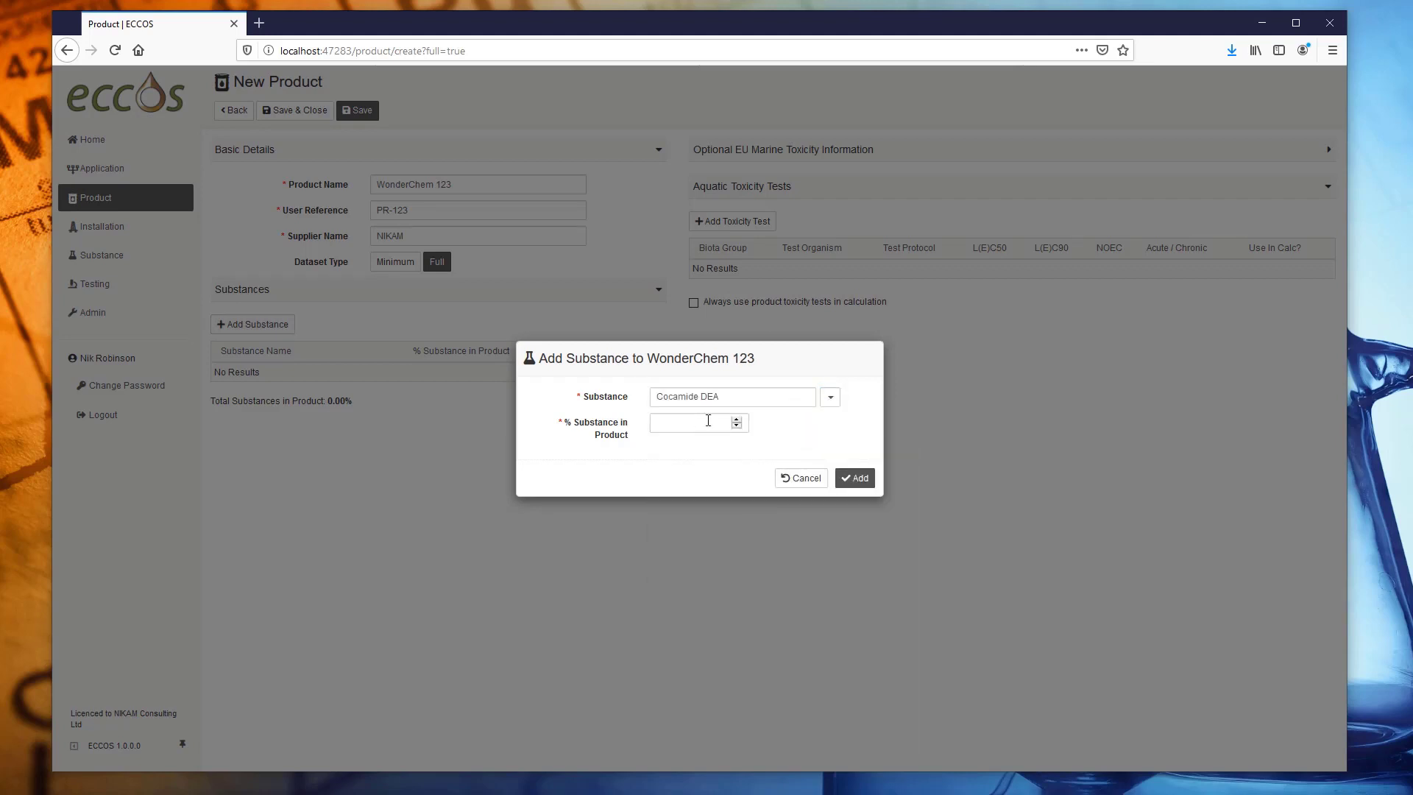
pyautogui.click(708, 420)
pyautogui.write('35')
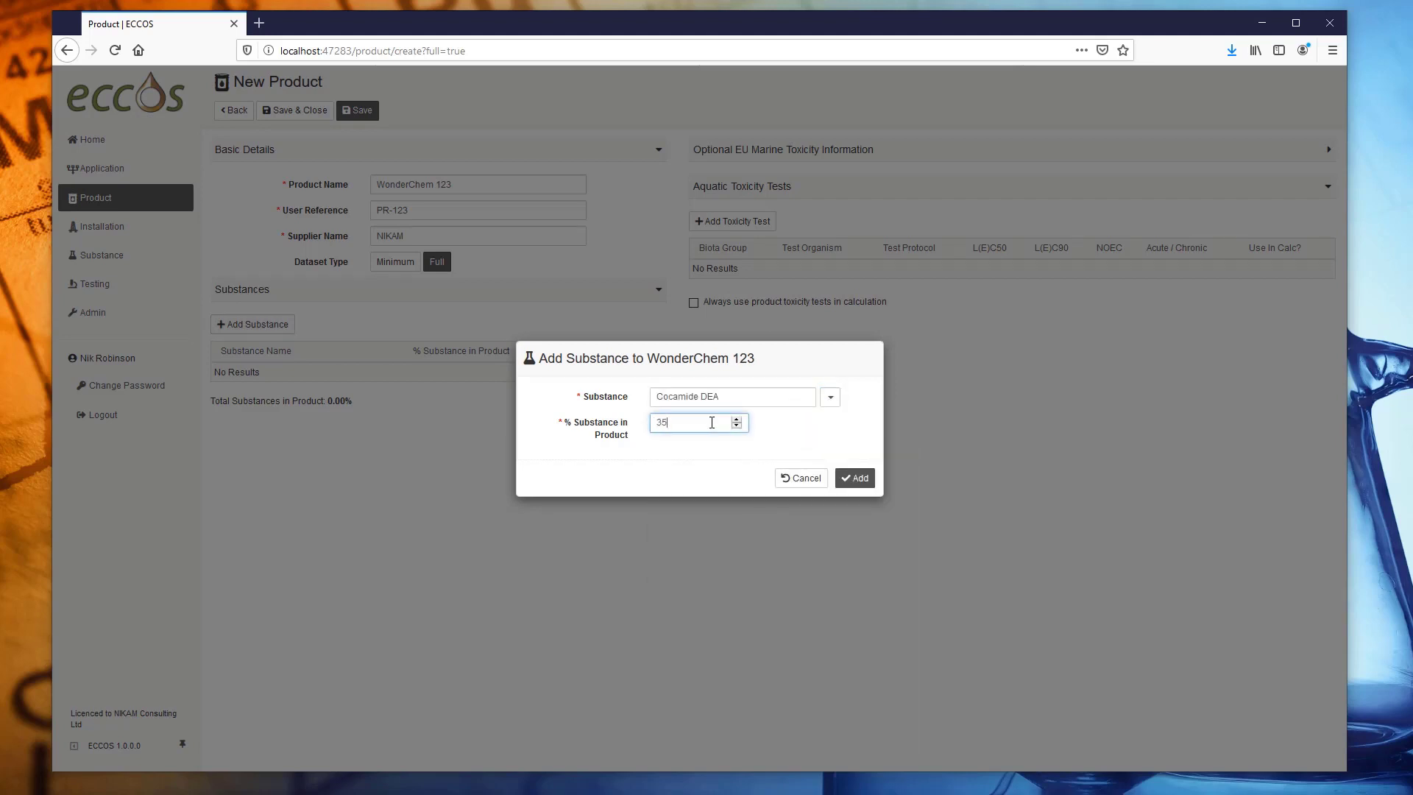
pyautogui.click(856, 477)
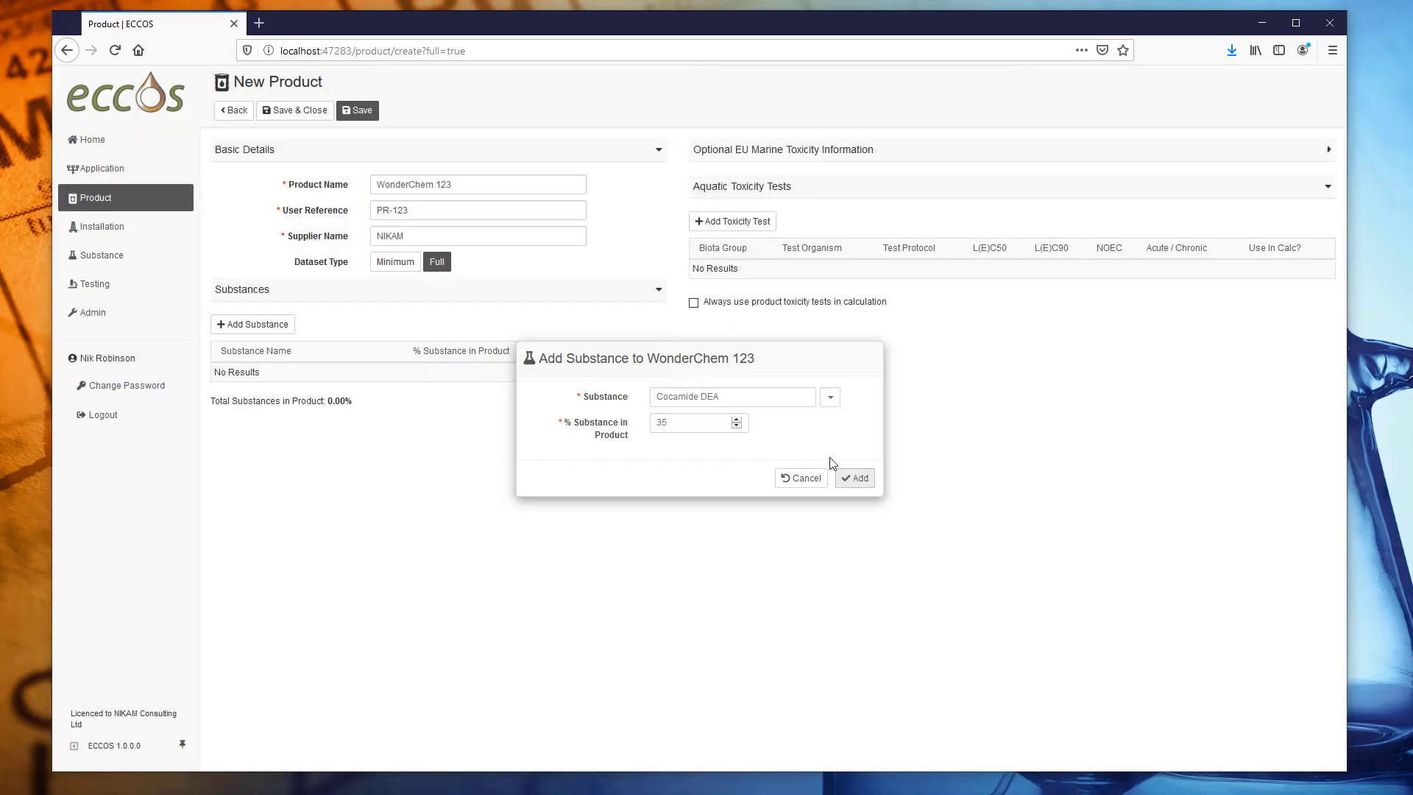
# Add Ethanol to the product at 30%.
pyautogui.click(256, 324)
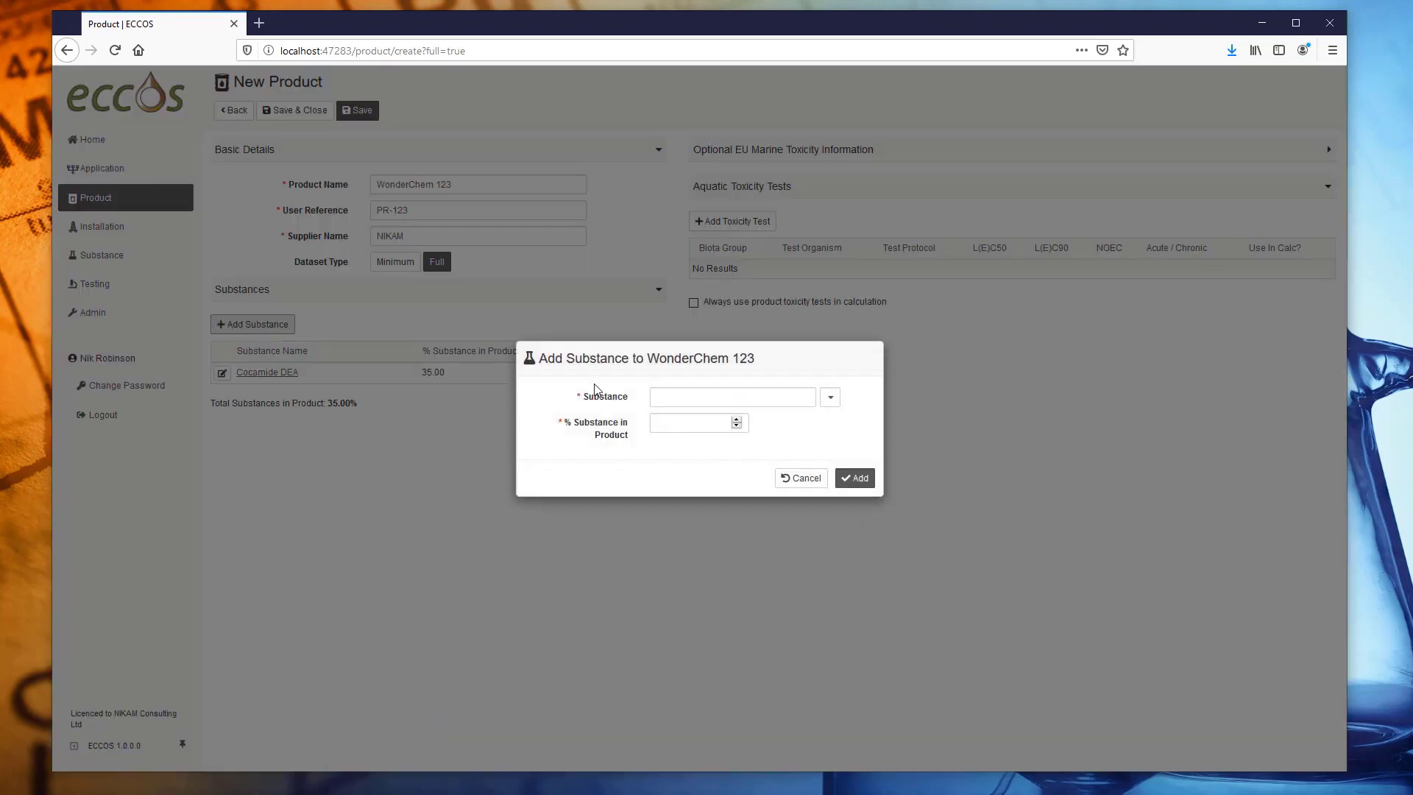
pyautogui.click(829, 398)
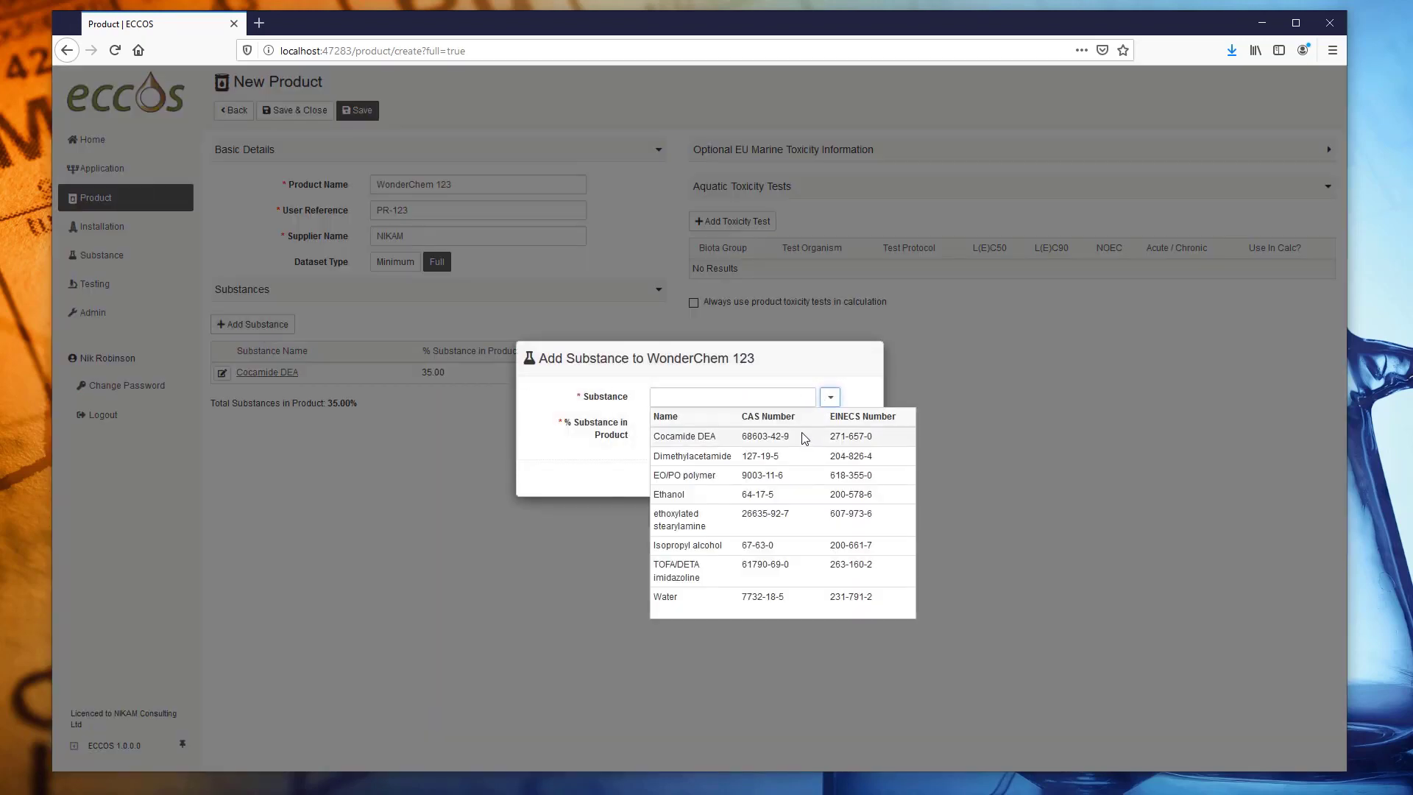
pyautogui.click(718, 494)
pyautogui.click(706, 423)
pyautogui.write('30')
pyautogui.click(856, 478)
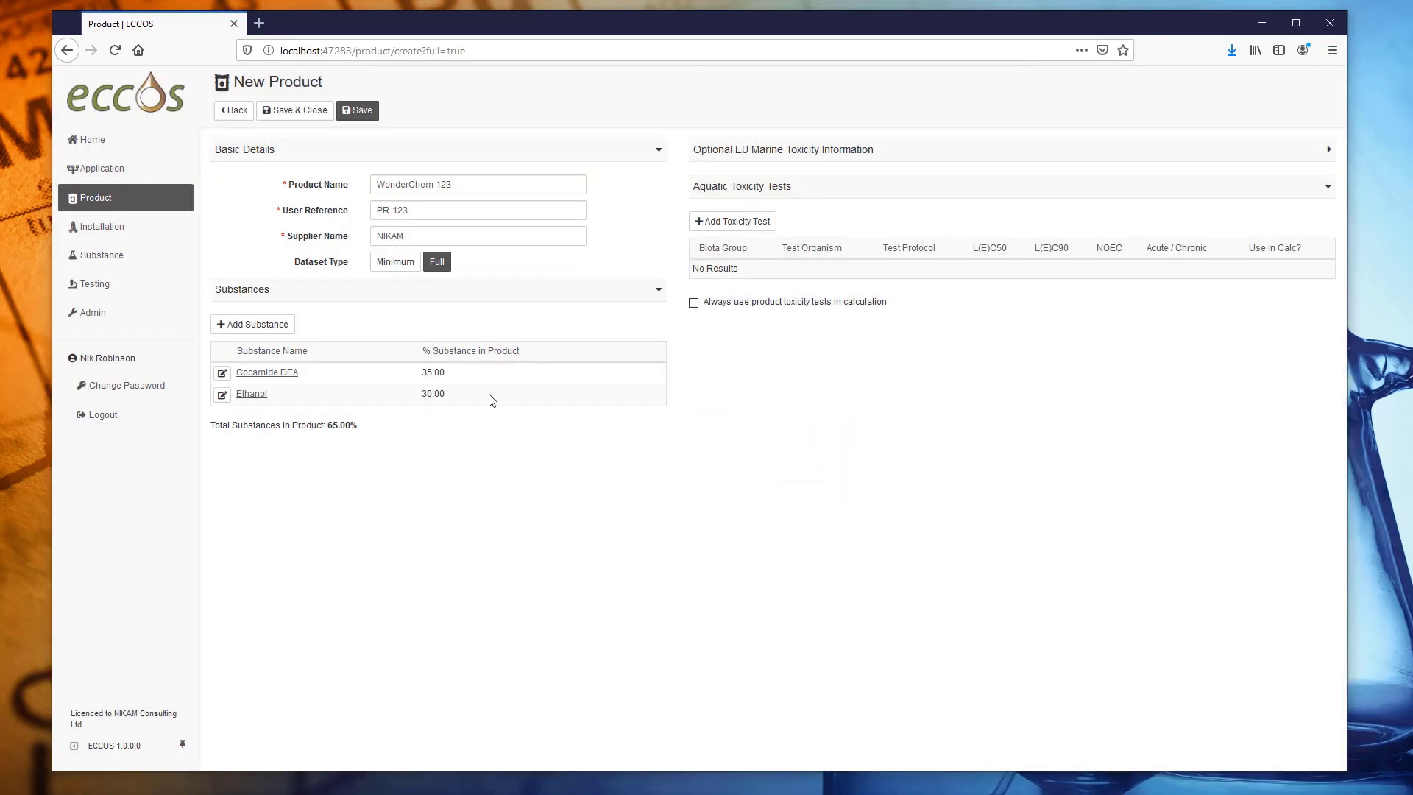
# Add TOFA/DETA imidazoline to the product at 35%.
pyautogui.click(256, 324)
pyautogui.click(830, 397)
pyautogui.click(736, 572)
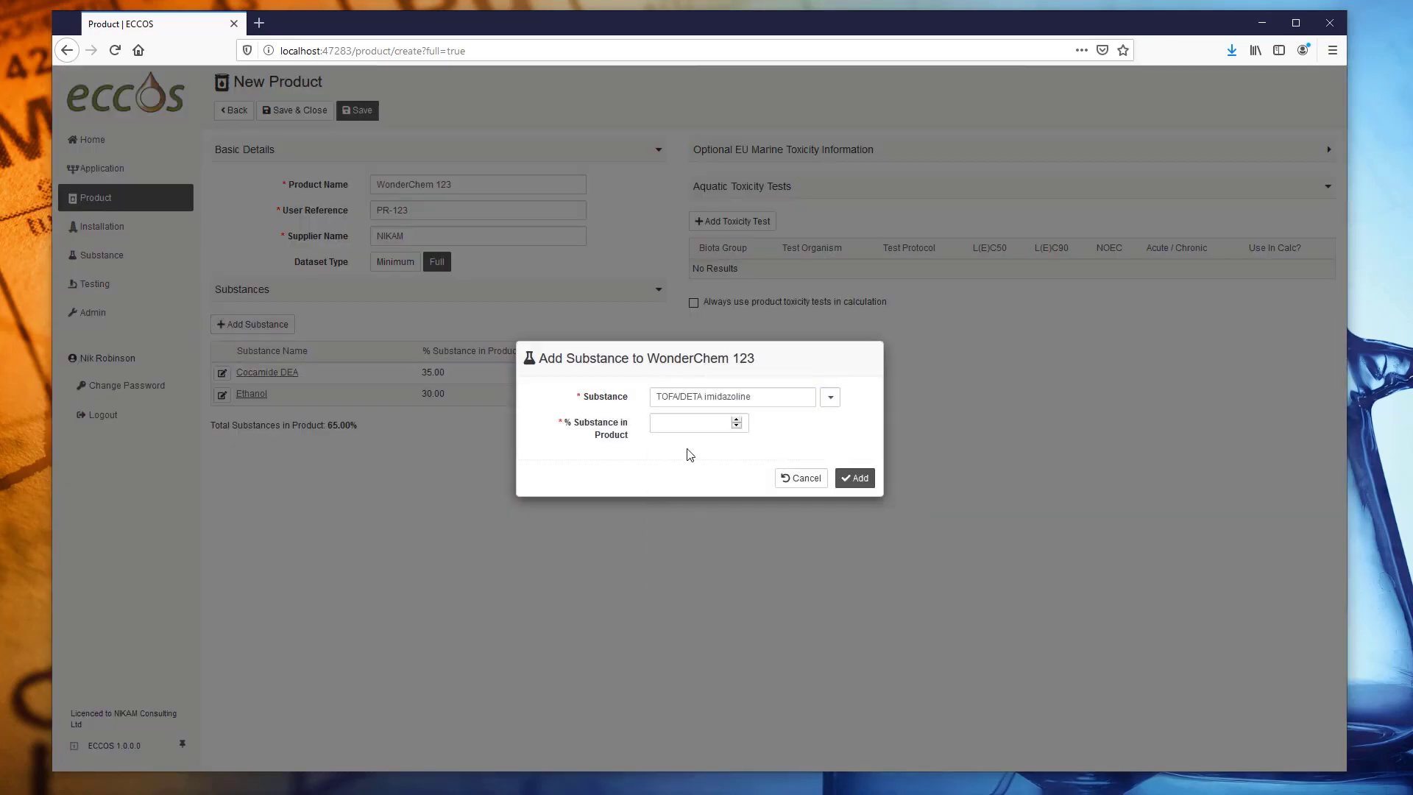
pyautogui.click(684, 423)
pyautogui.write('35')
pyautogui.click(839, 478)
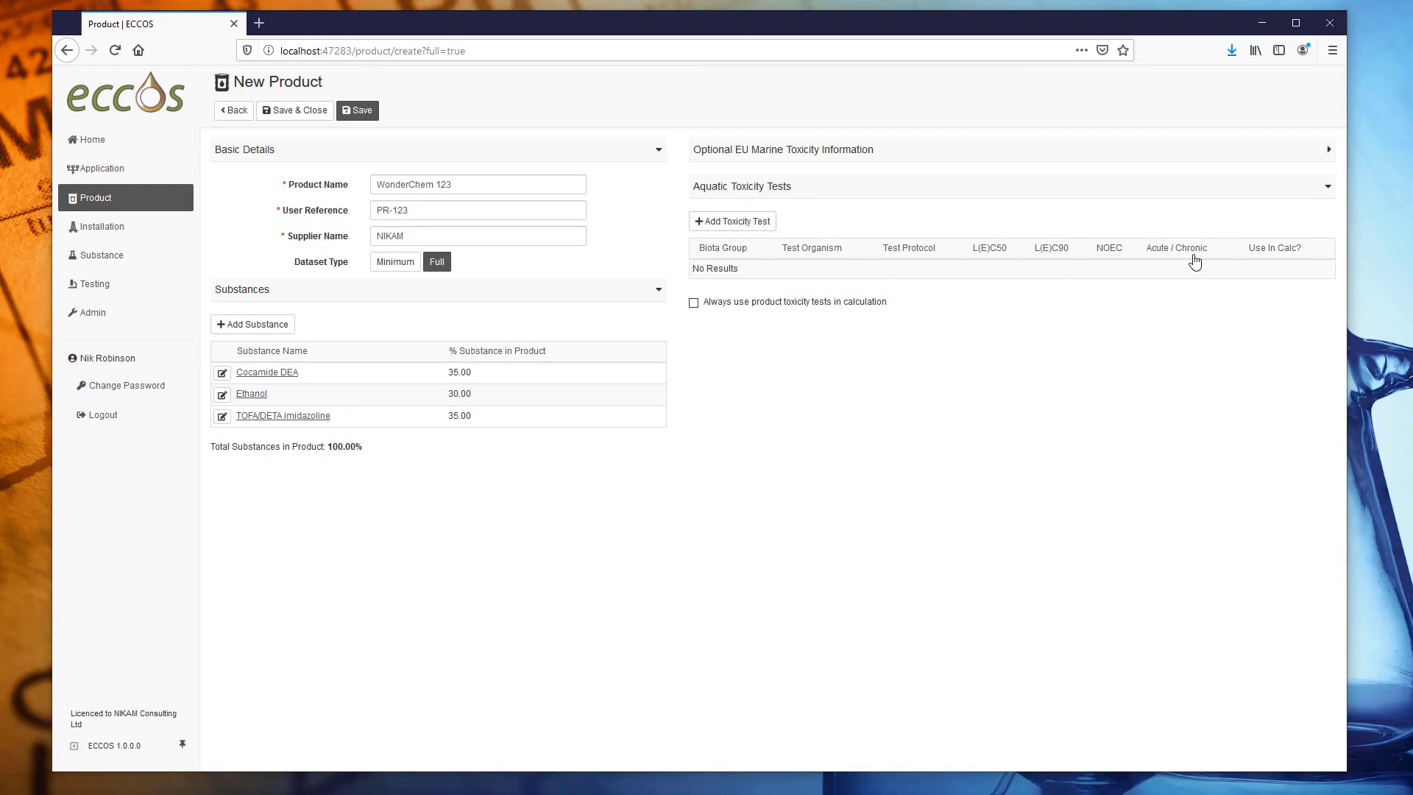
# Cancel the toxicity test dialog and save WonderChem 123 without any toxicity tests.
pyautogui.click(725, 222)
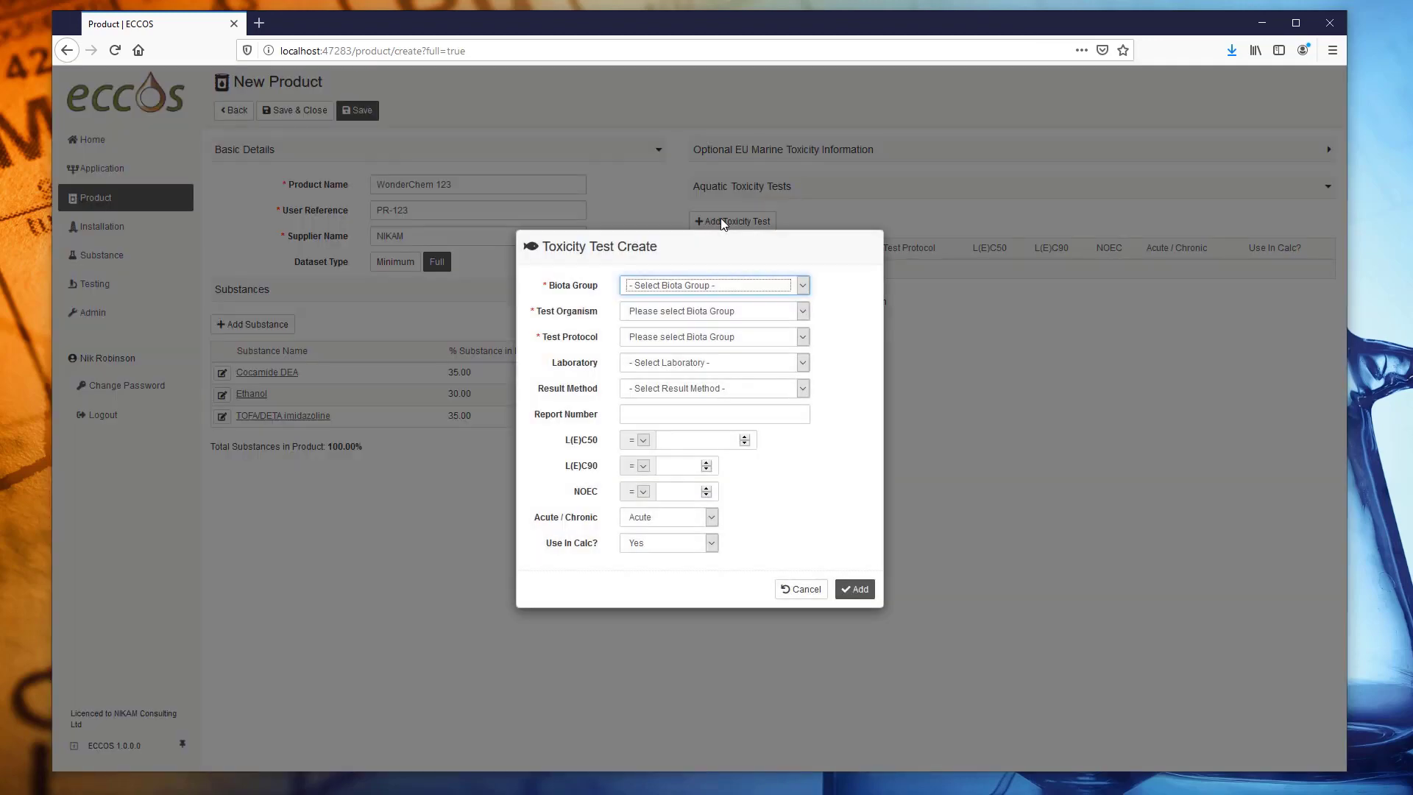
pyautogui.click(817, 596)
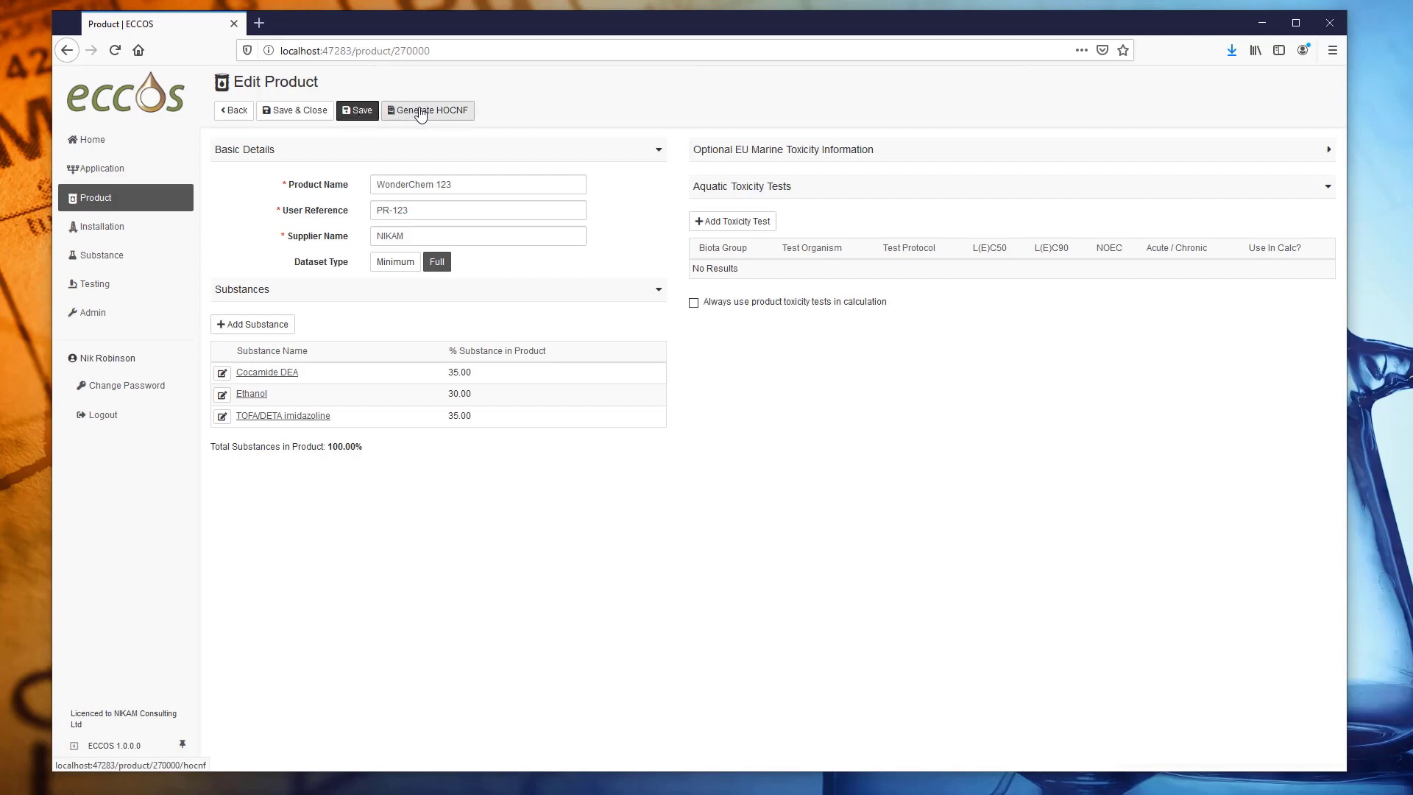
pyautogui.click(430, 111)
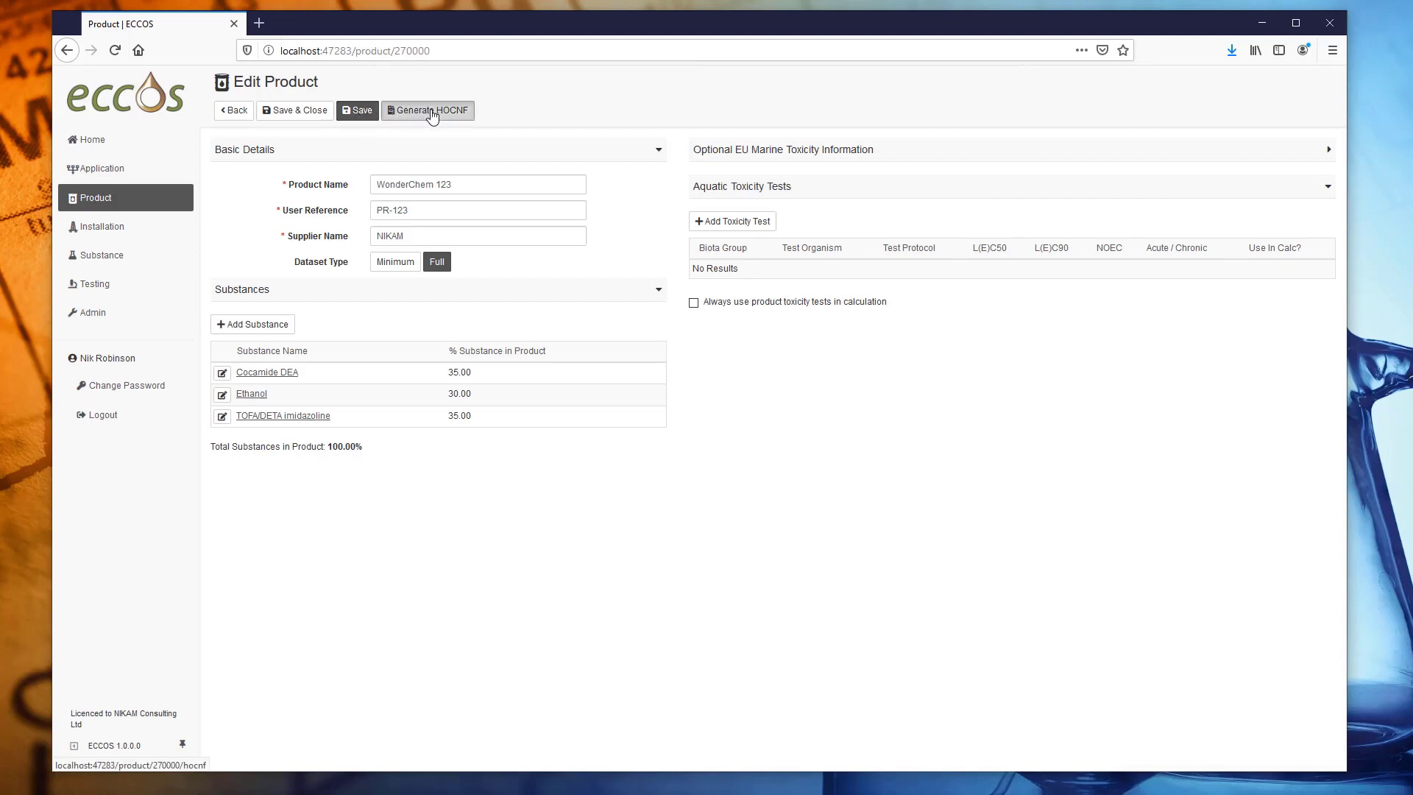
# Generate the WonderChem 123 HOCNF with supplier NIKAM Chimcals Ltd and open it in Word.
pyautogui.click(509, 211)
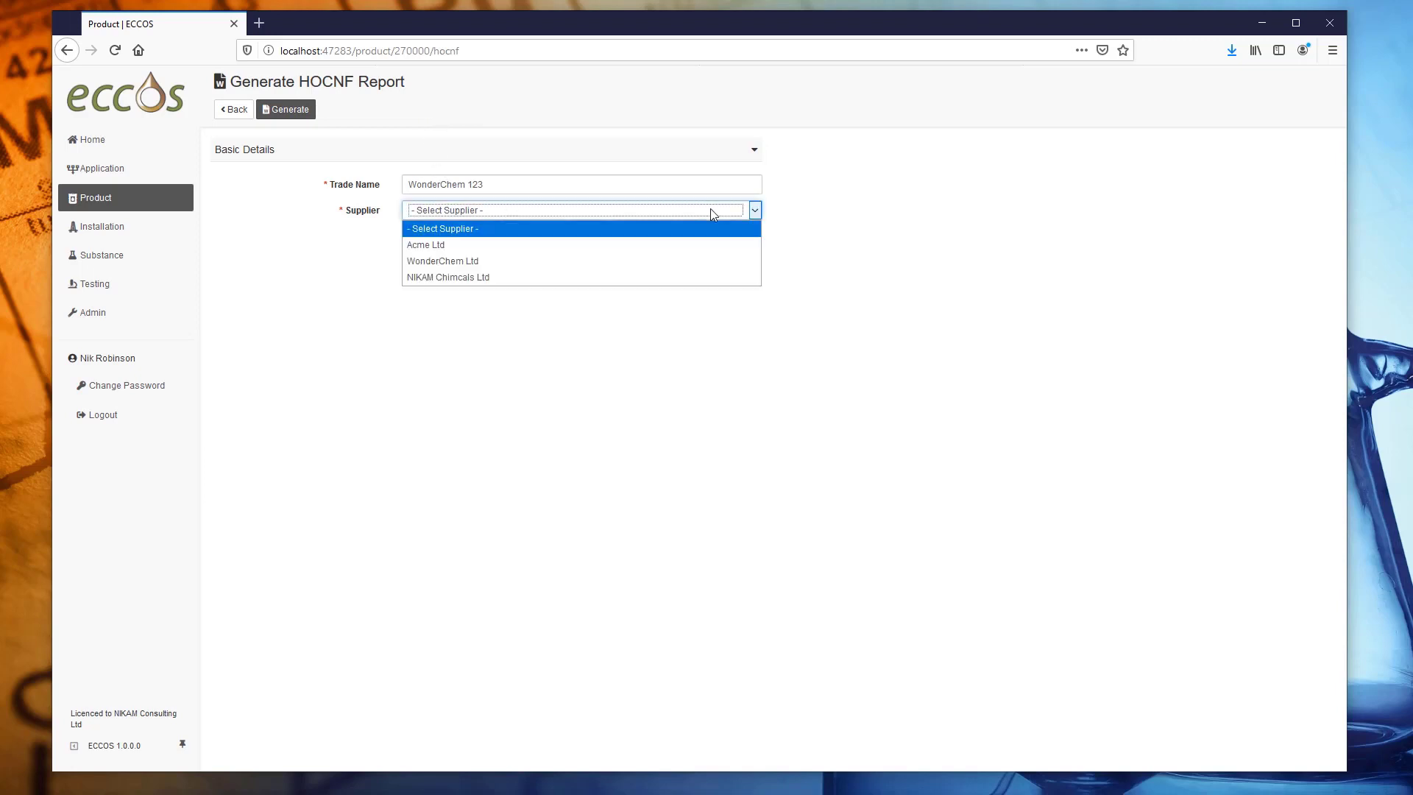
pyautogui.click(489, 277)
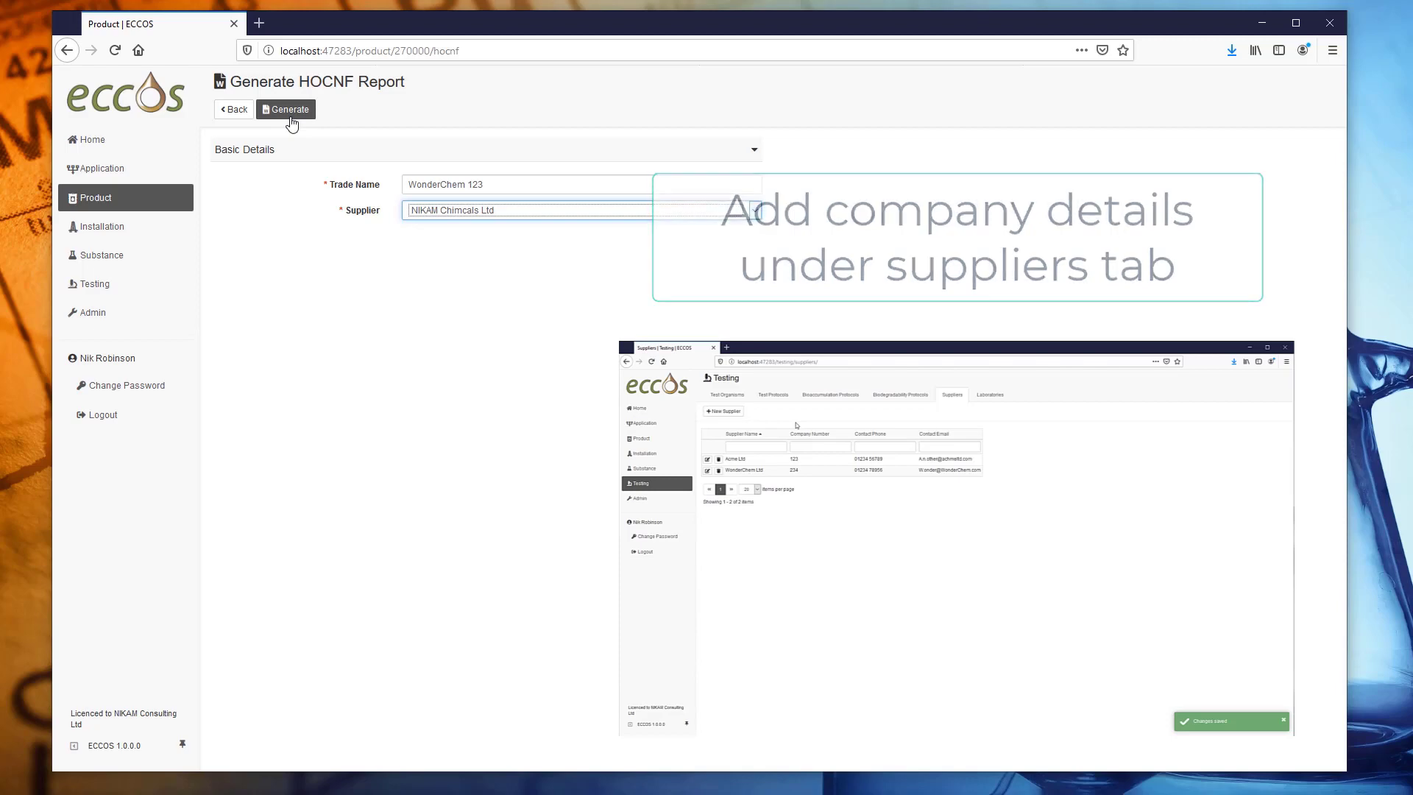
pyautogui.click(290, 112)
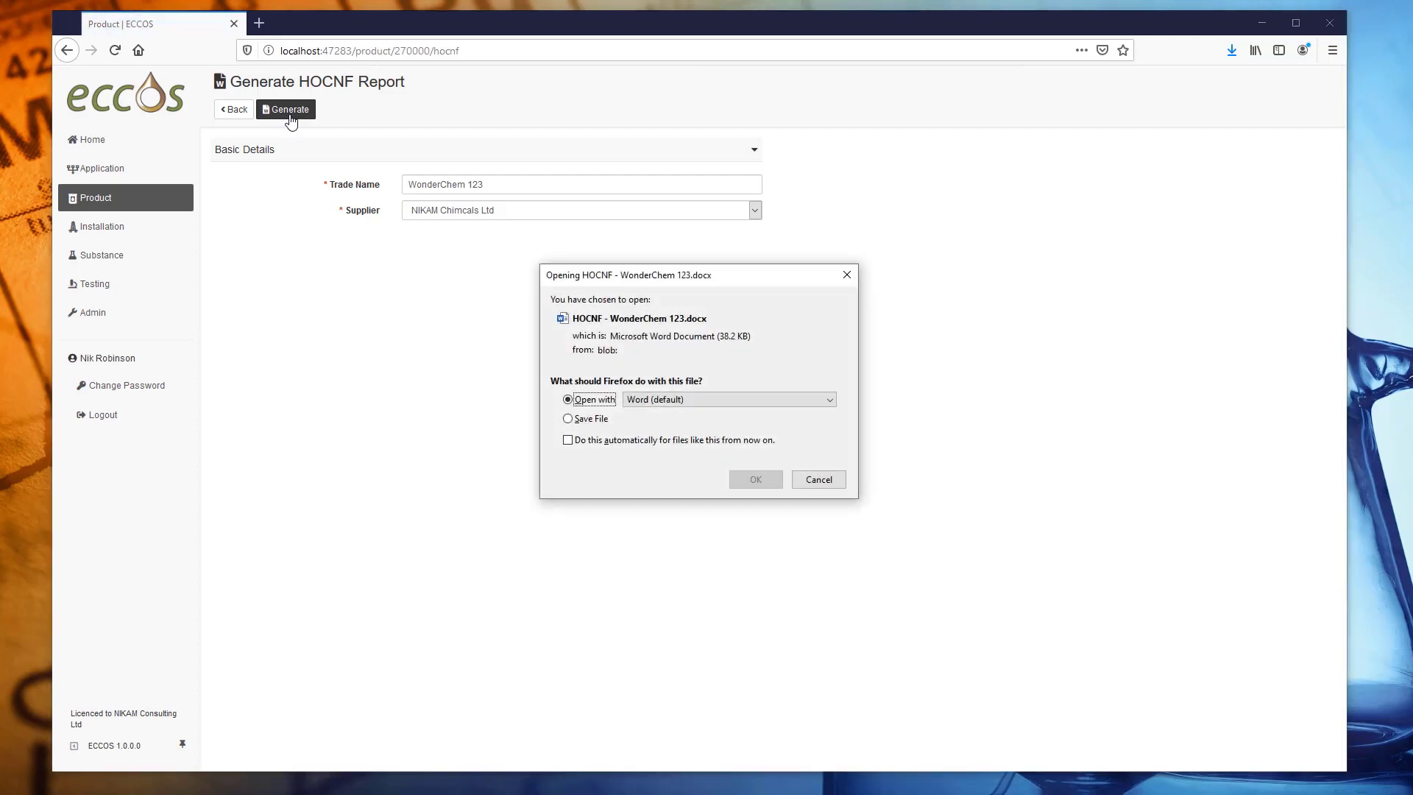
pyautogui.click(756, 480)
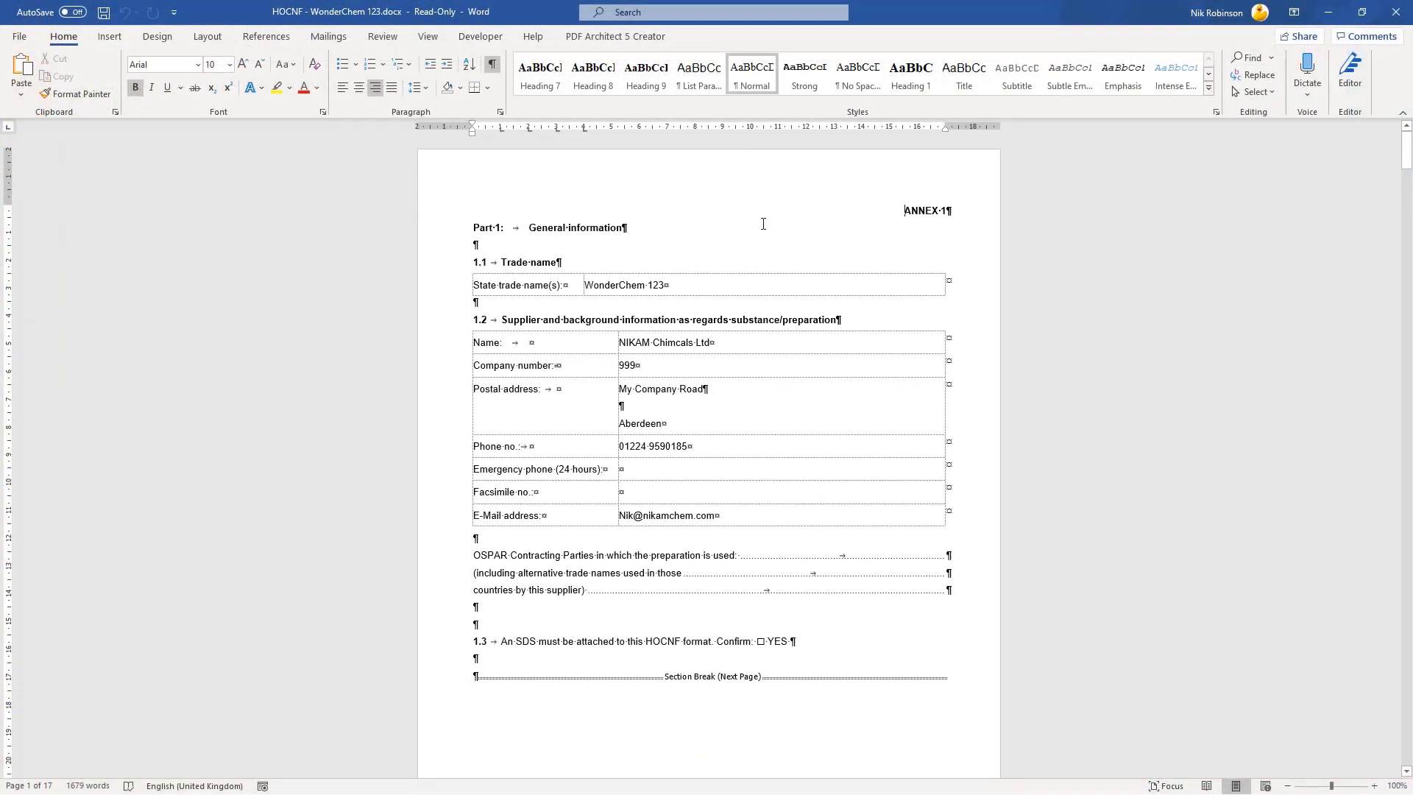
# Collapse the Word ribbon and zoom the document to 120%.
pyautogui.click(1402, 113)
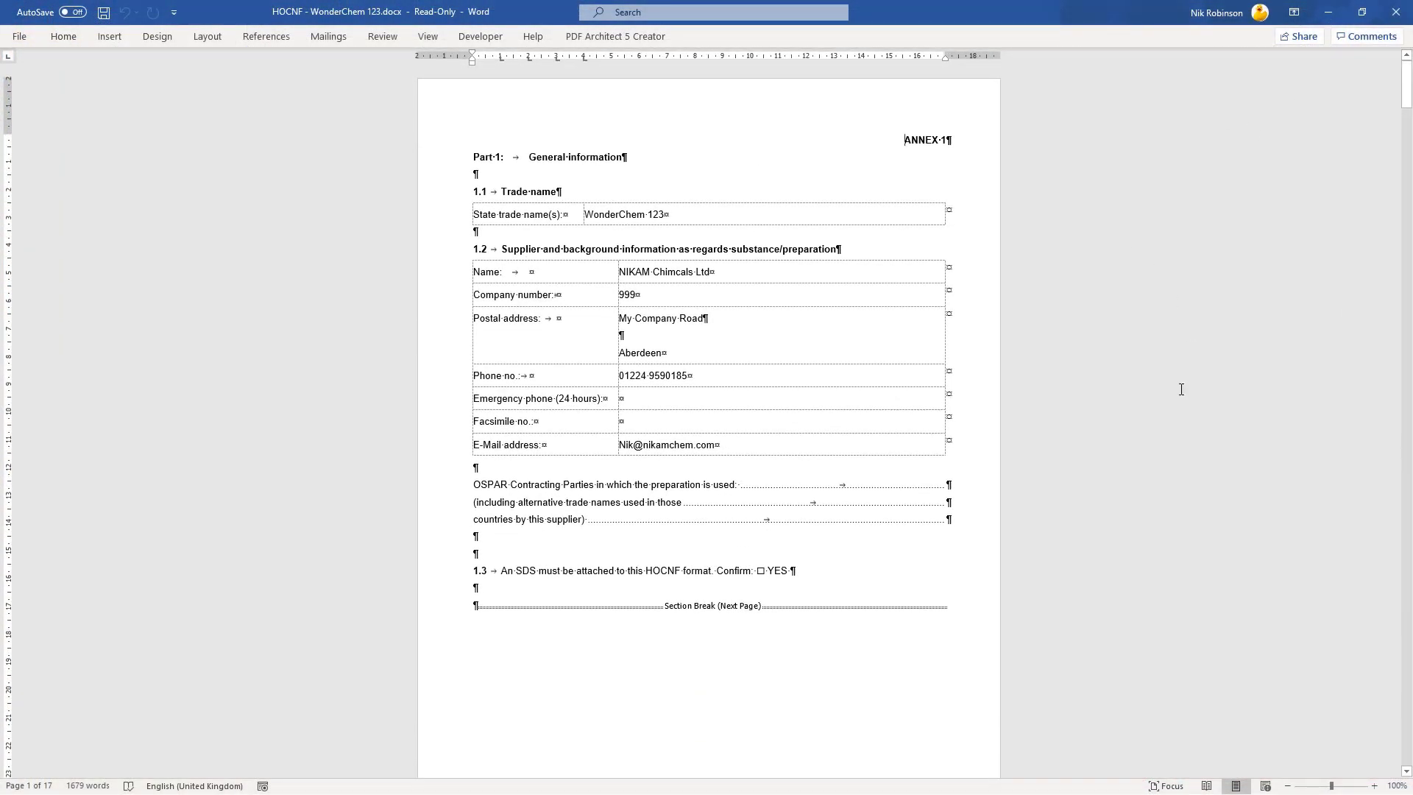
pyautogui.click(1375, 786)
pyautogui.click(1375, 786)
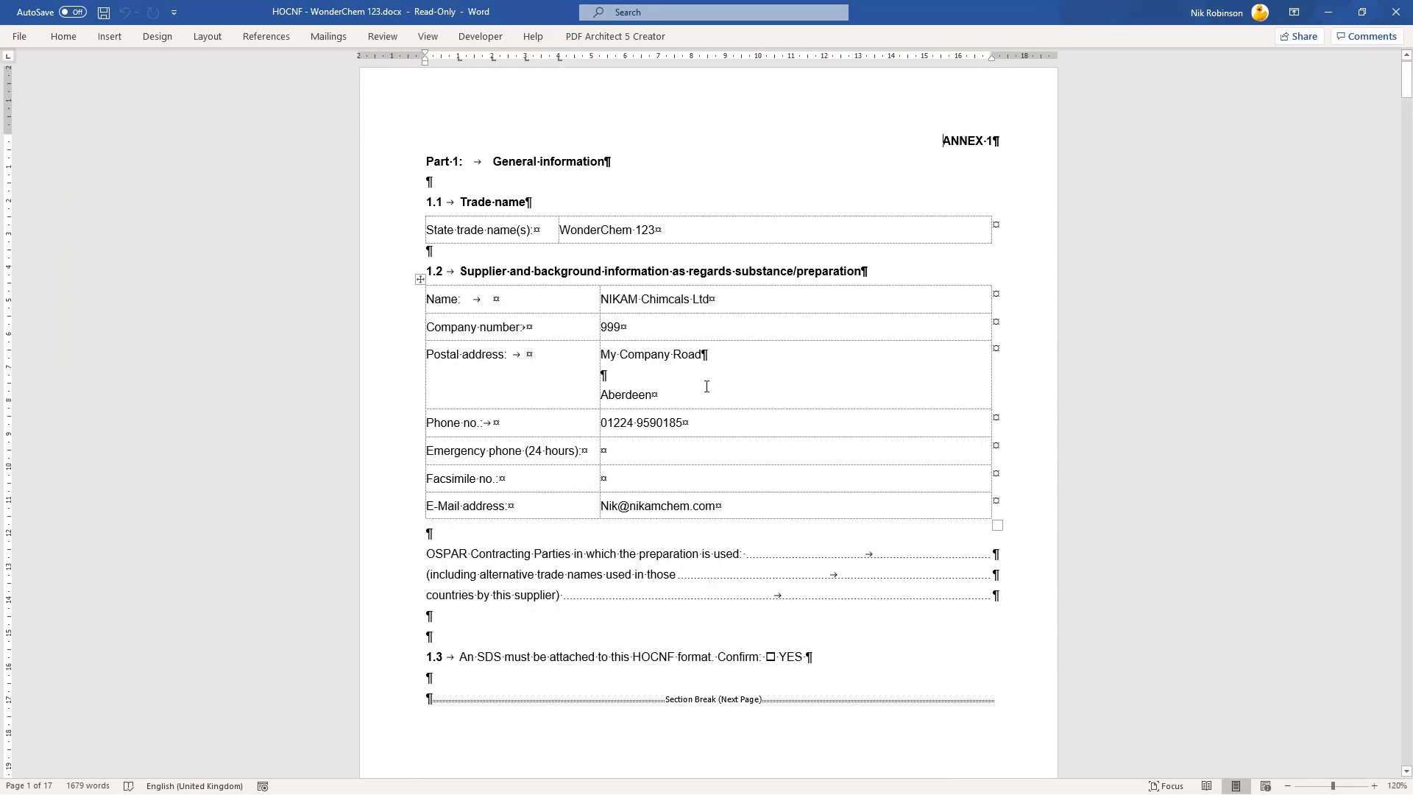
# Scroll through the HOCNF down to the Cocamide DEA aquatic toxicity table in section 2.3.
pyautogui.scroll(-3, 705, 383)
pyautogui.scroll(-15, 833, 447)
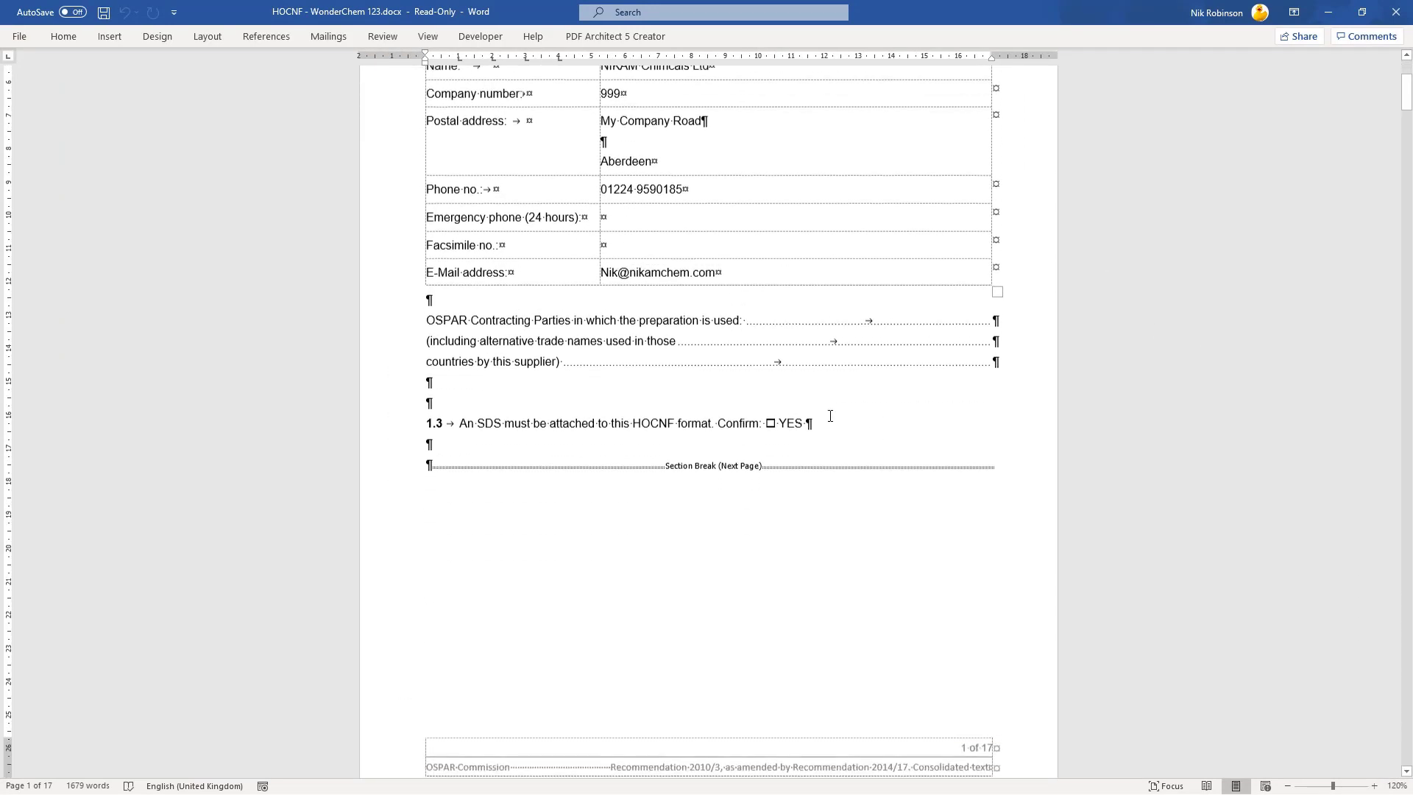
pyautogui.scroll(-1, 832, 380)
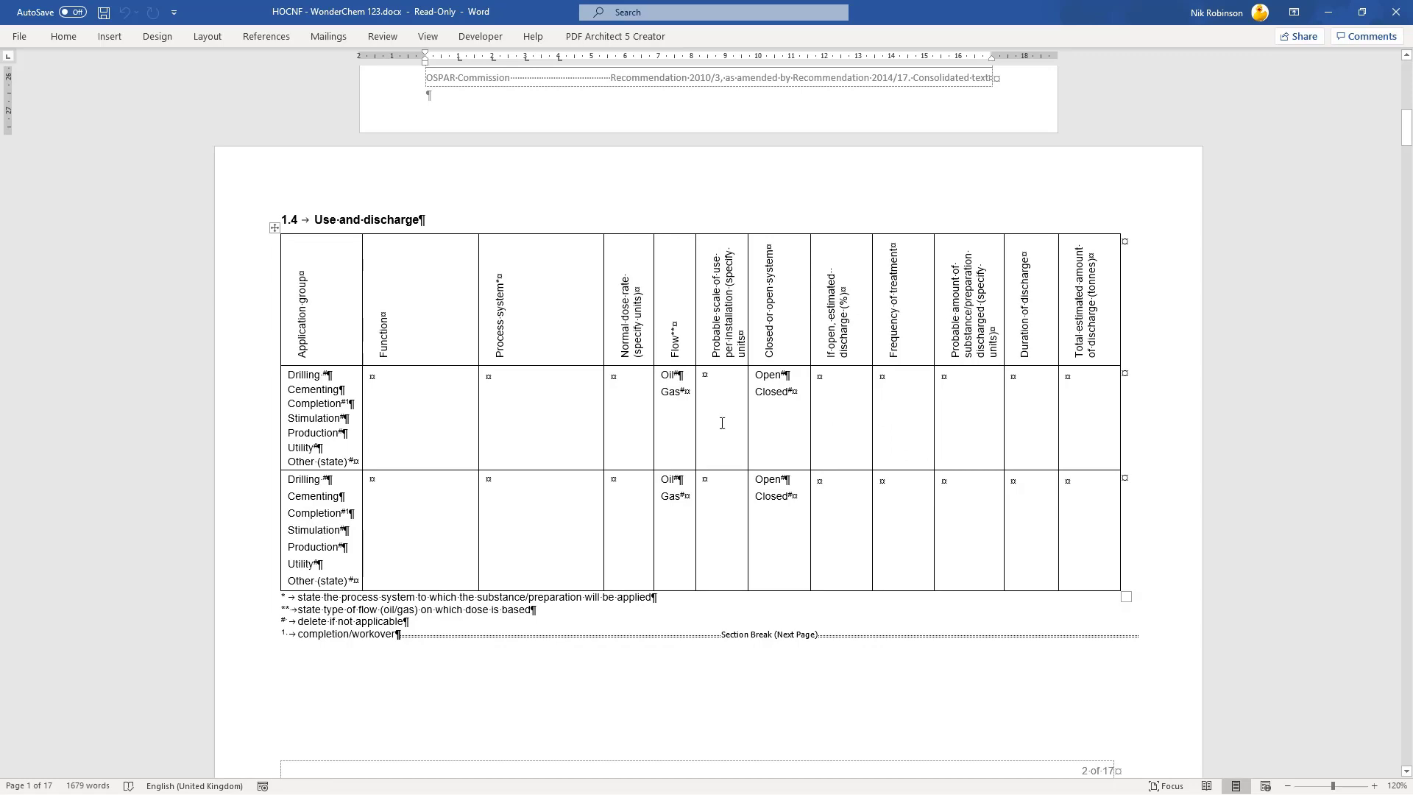
pyautogui.scroll(-11, 931, 389)
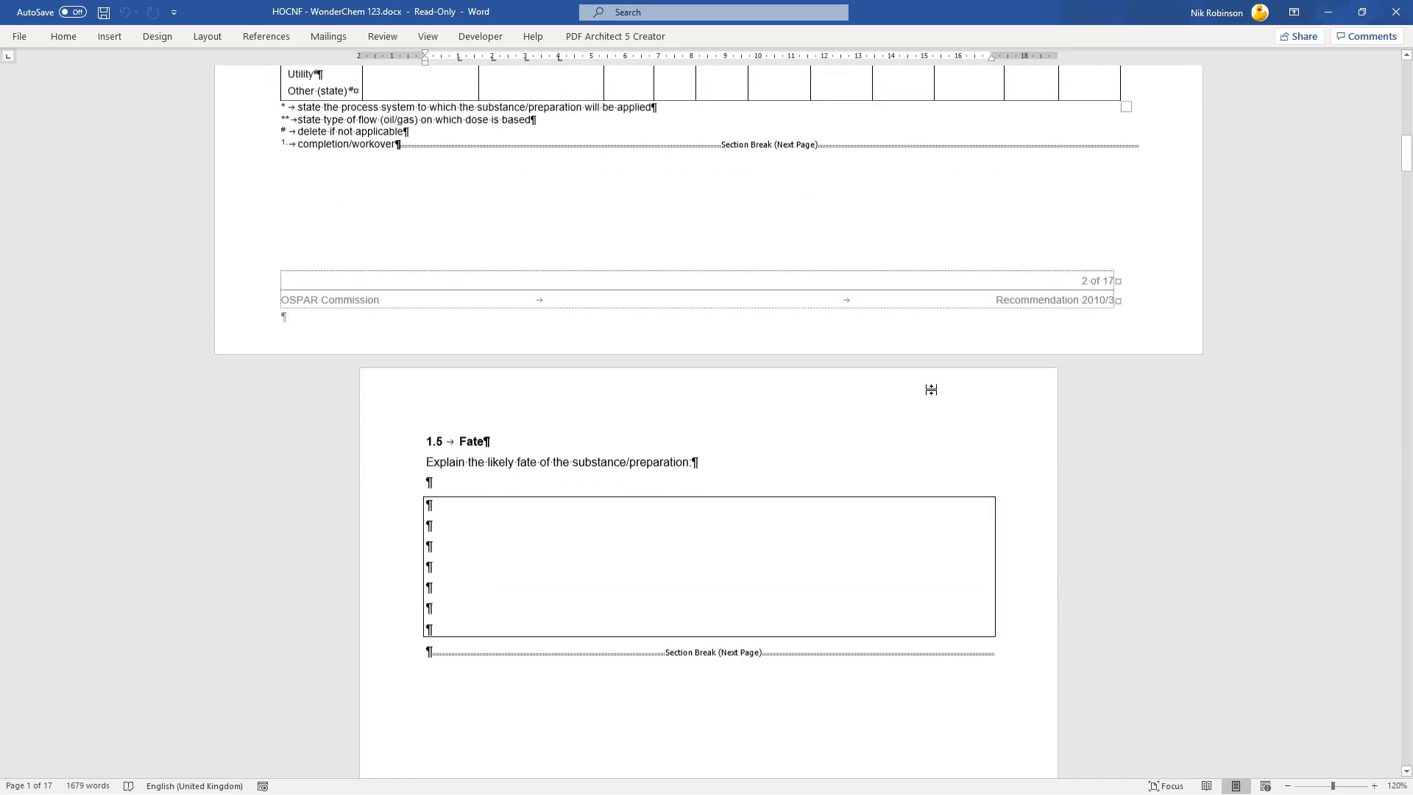
pyautogui.scroll(-10, 932, 390)
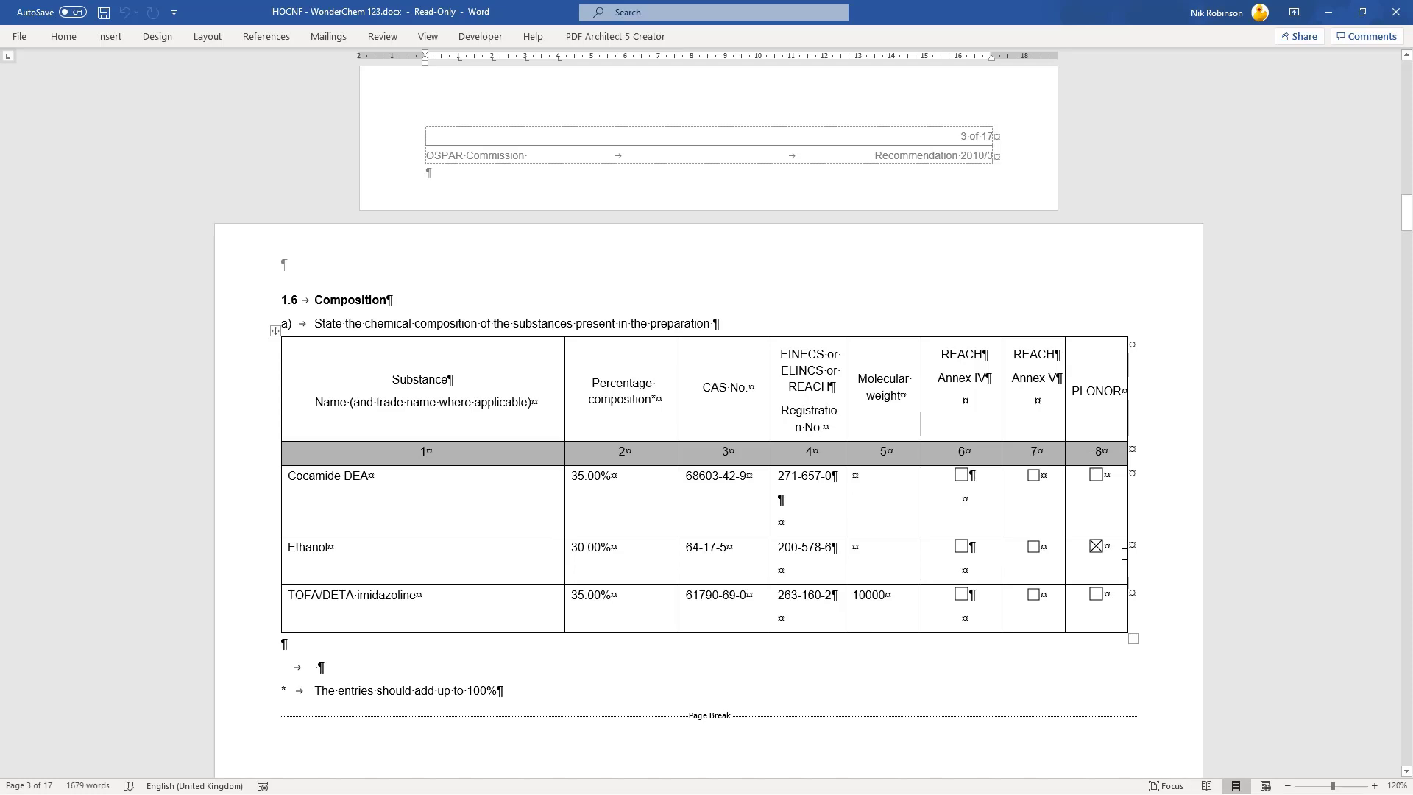
pyautogui.scroll(-20, 698, 493)
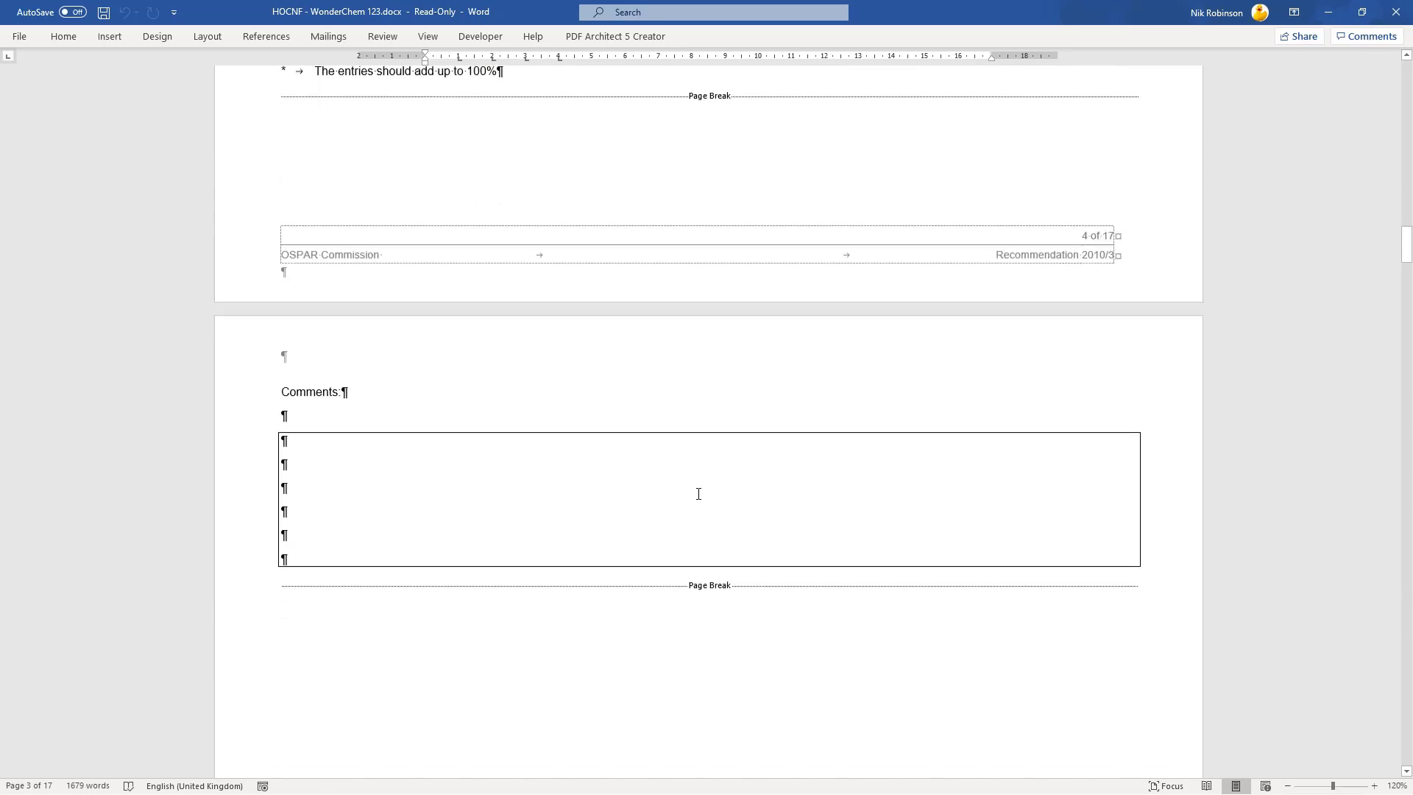
pyautogui.scroll(-3, 558, 344)
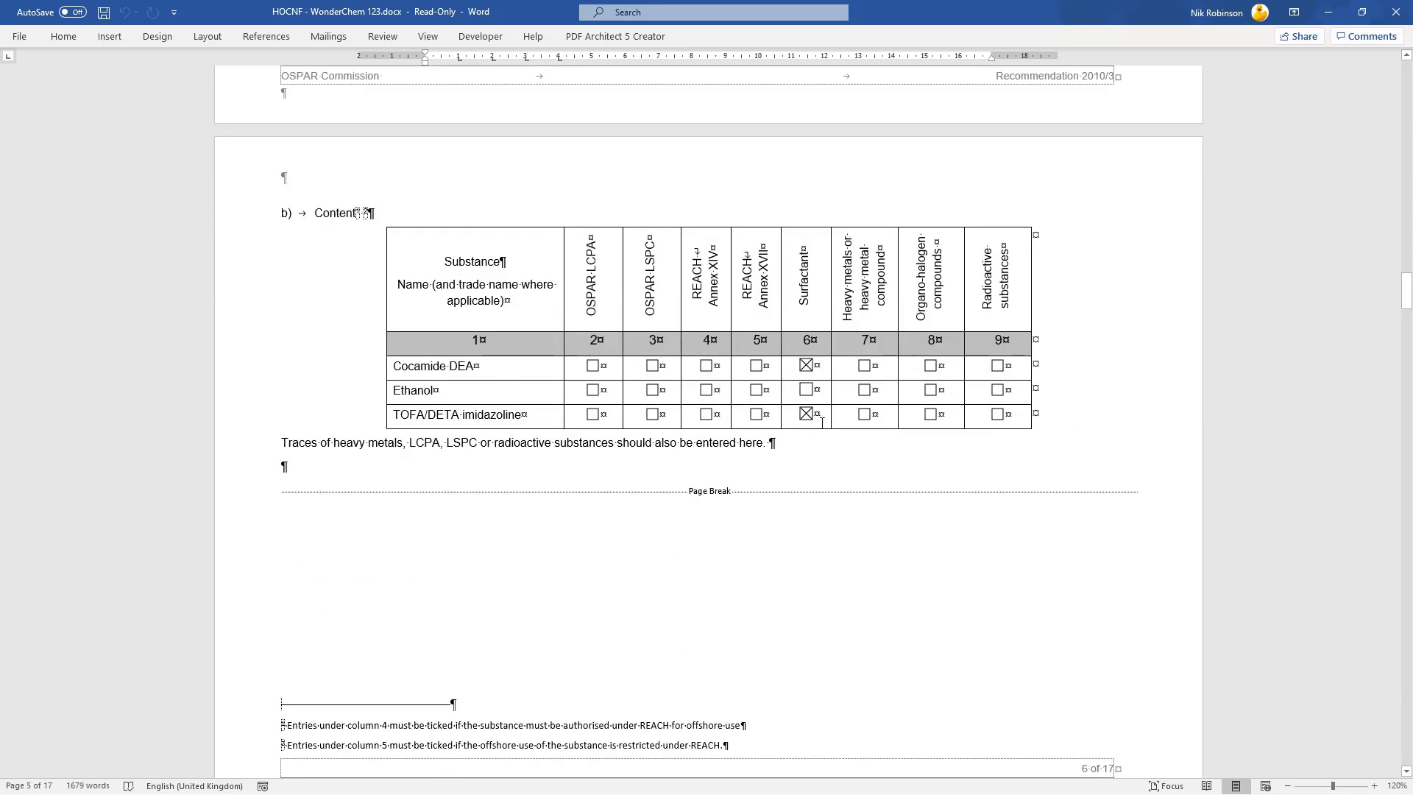
pyautogui.scroll(-6, 476, 487)
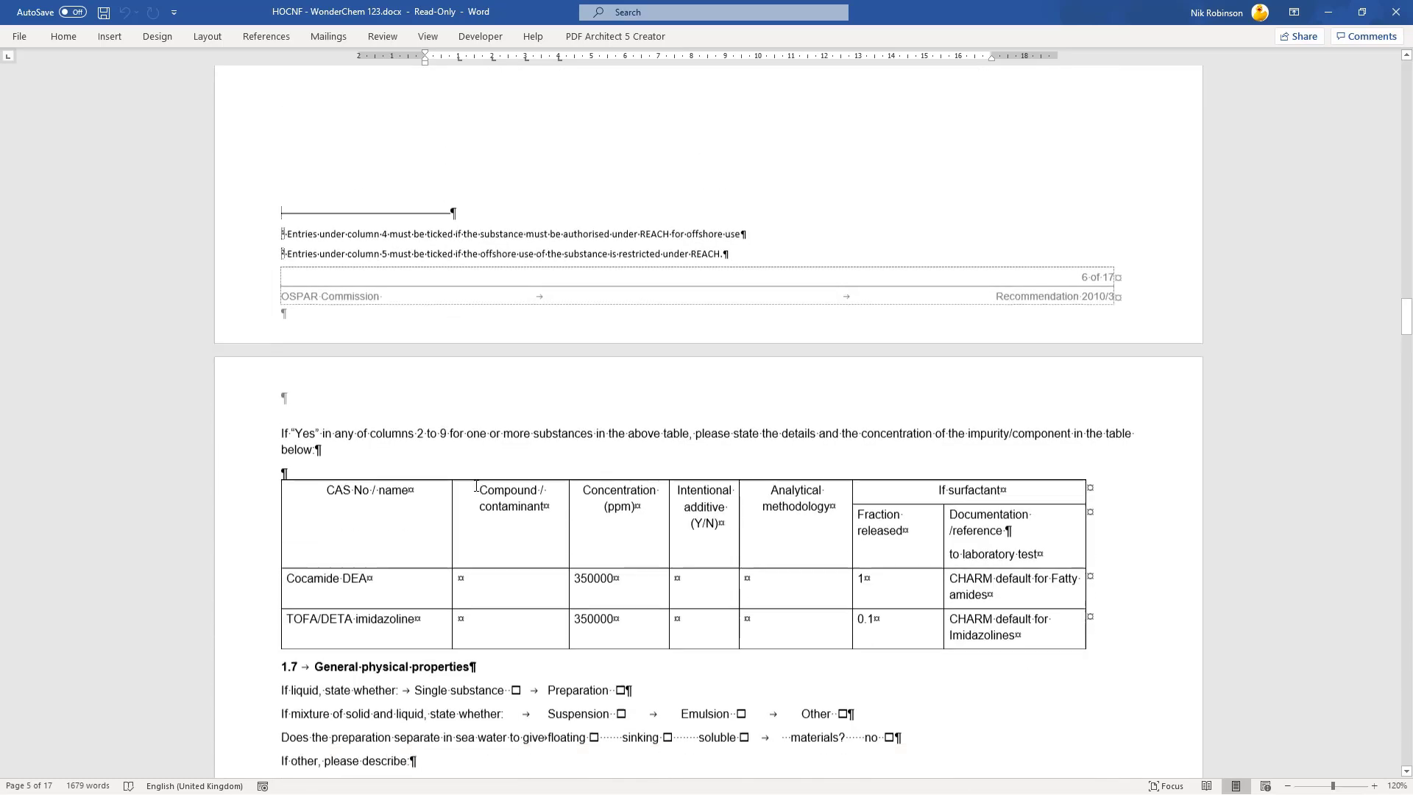
pyautogui.scroll(-4, 476, 487)
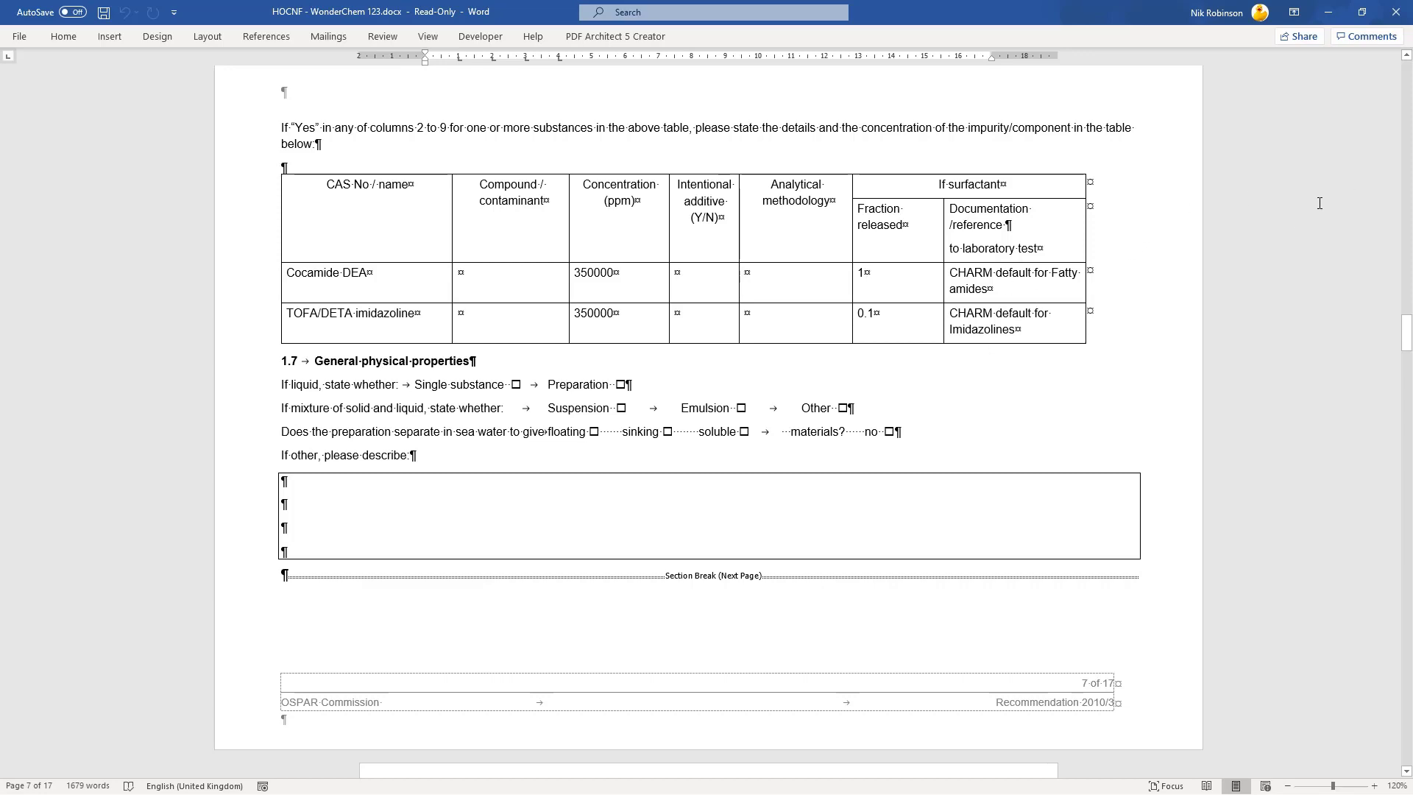
pyautogui.moveTo(1407, 335); pyautogui.dragTo(1407, 535)
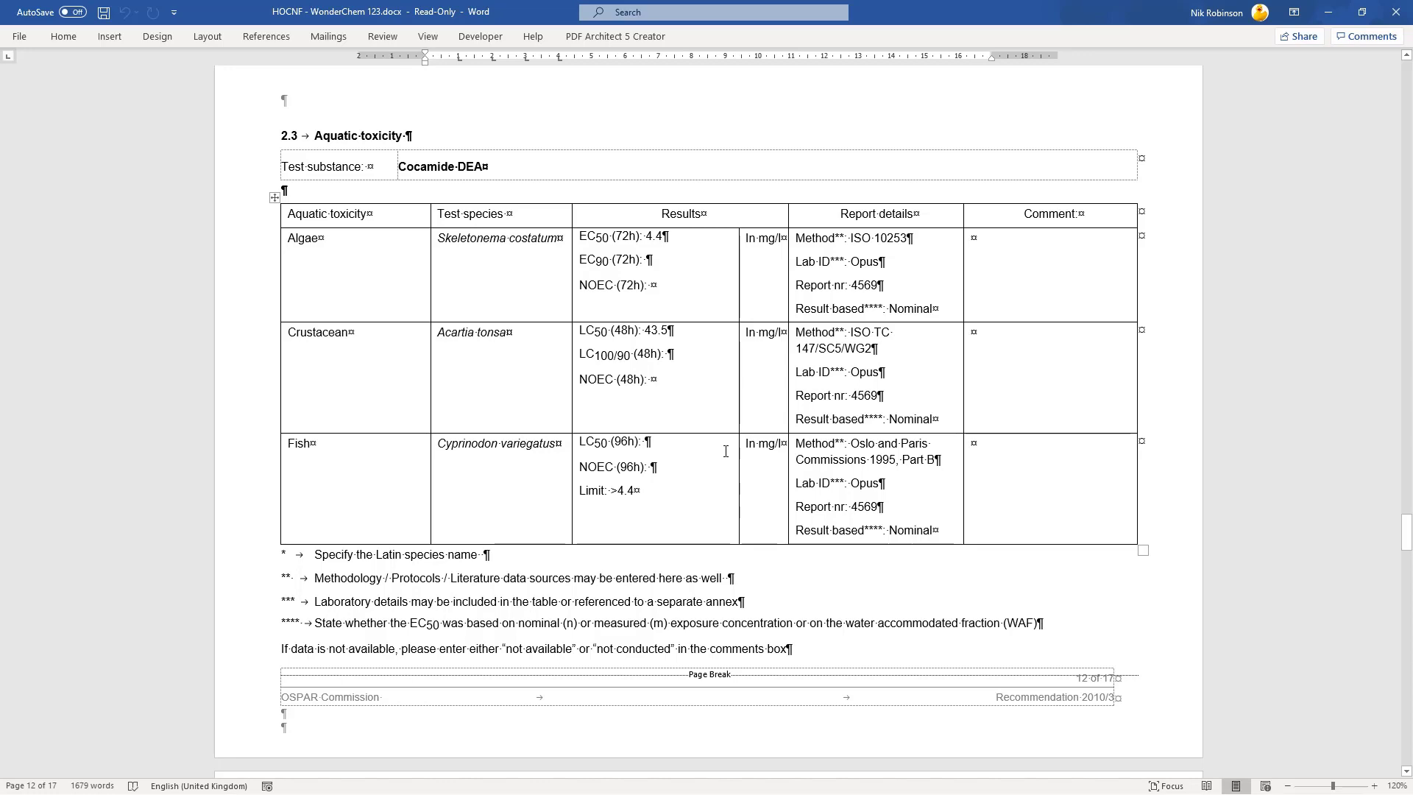
# Scroll past TOFA/DETA imidazoline's toxicity and sediment reworker results to the Part 3 confirmation statement.
pyautogui.scroll(-8, 708, 456)
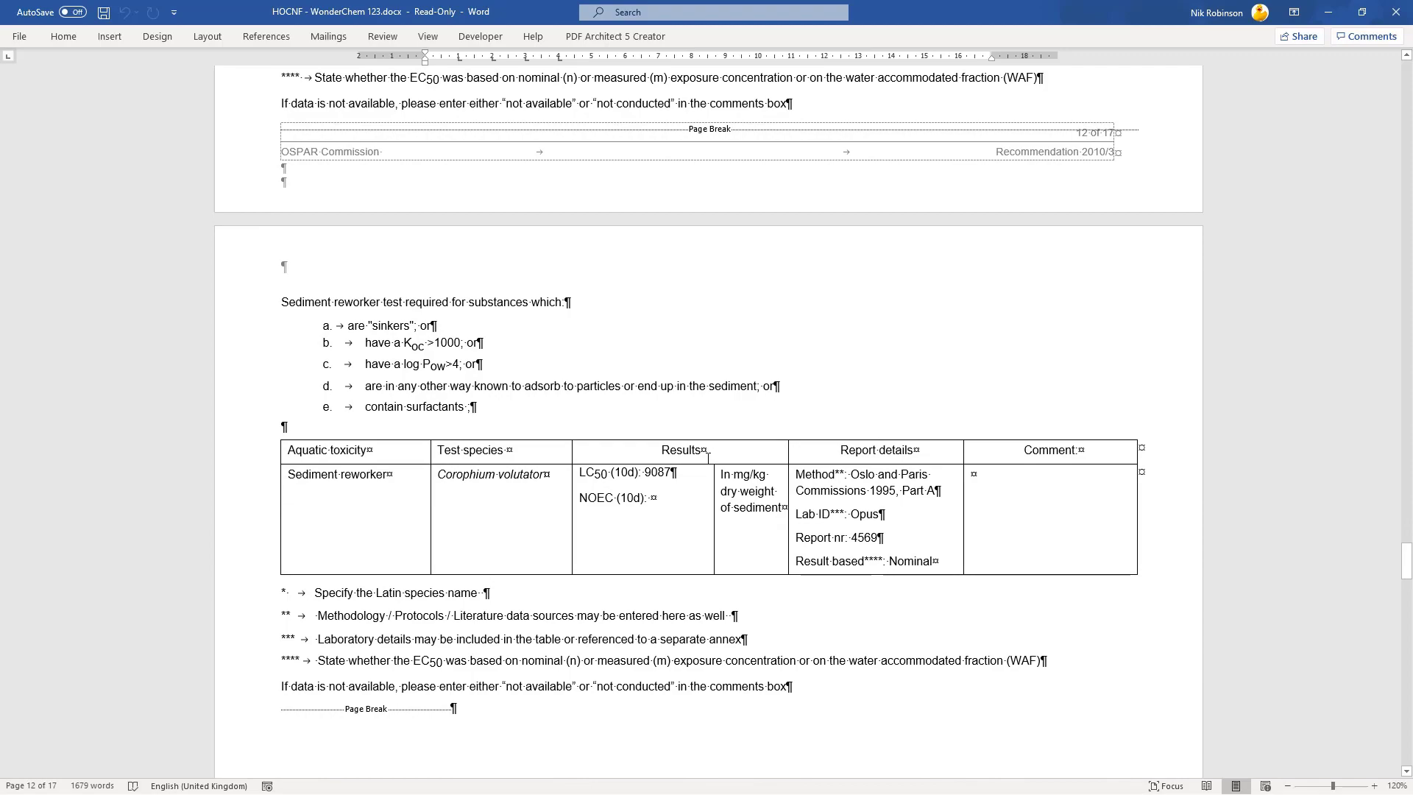
pyautogui.click(667, 487)
pyautogui.scroll(-20, 666, 486)
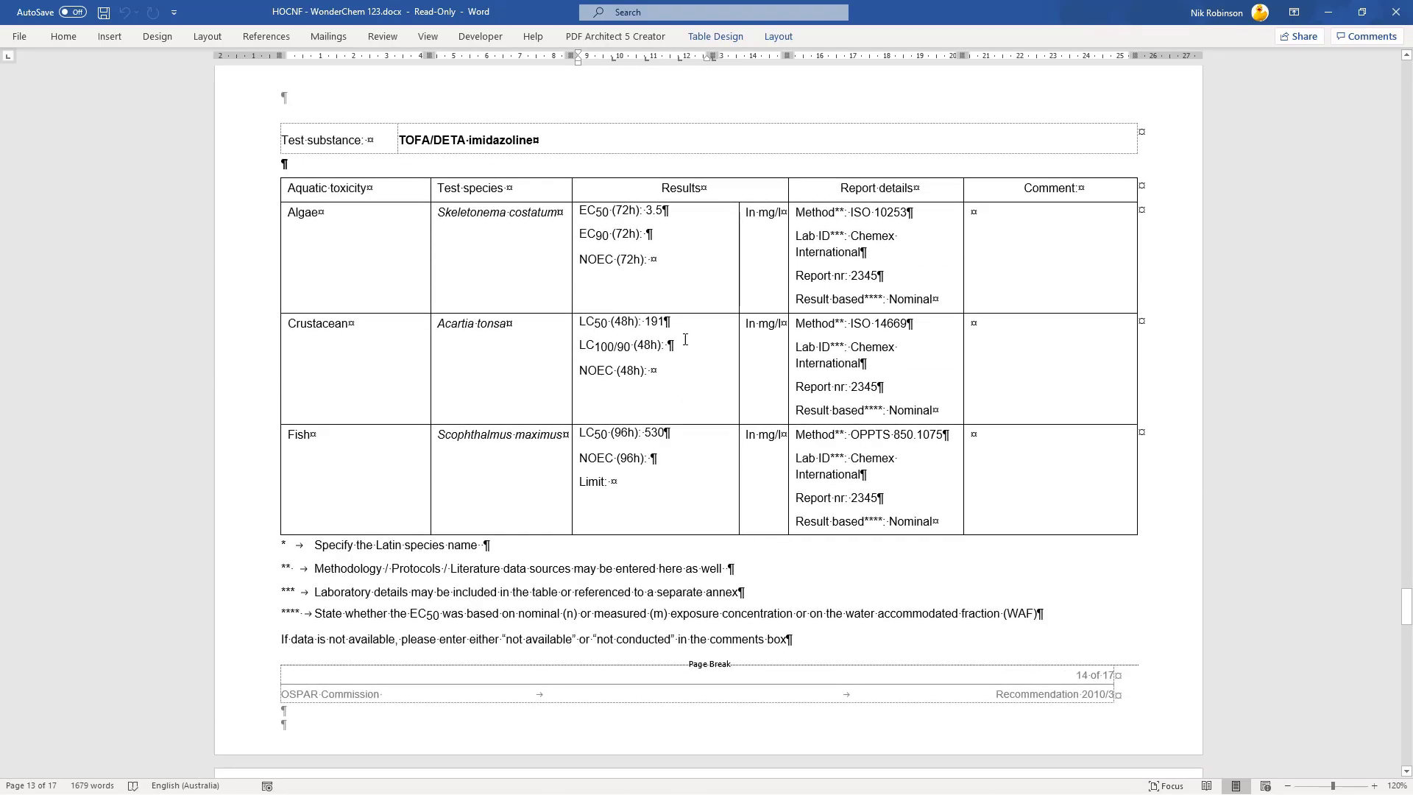
pyautogui.scroll(-9, 681, 444)
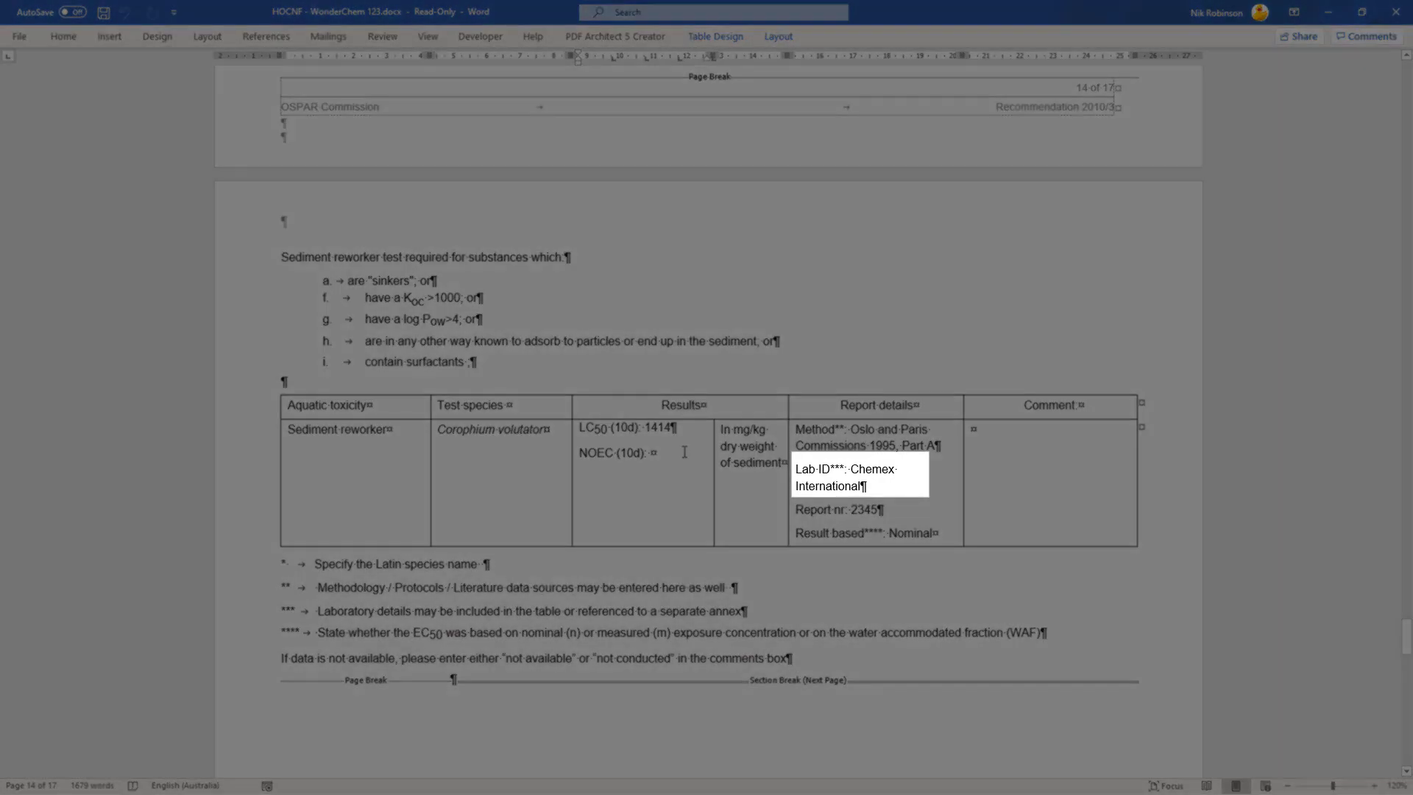
pyautogui.scroll(-15, 1057, 255)
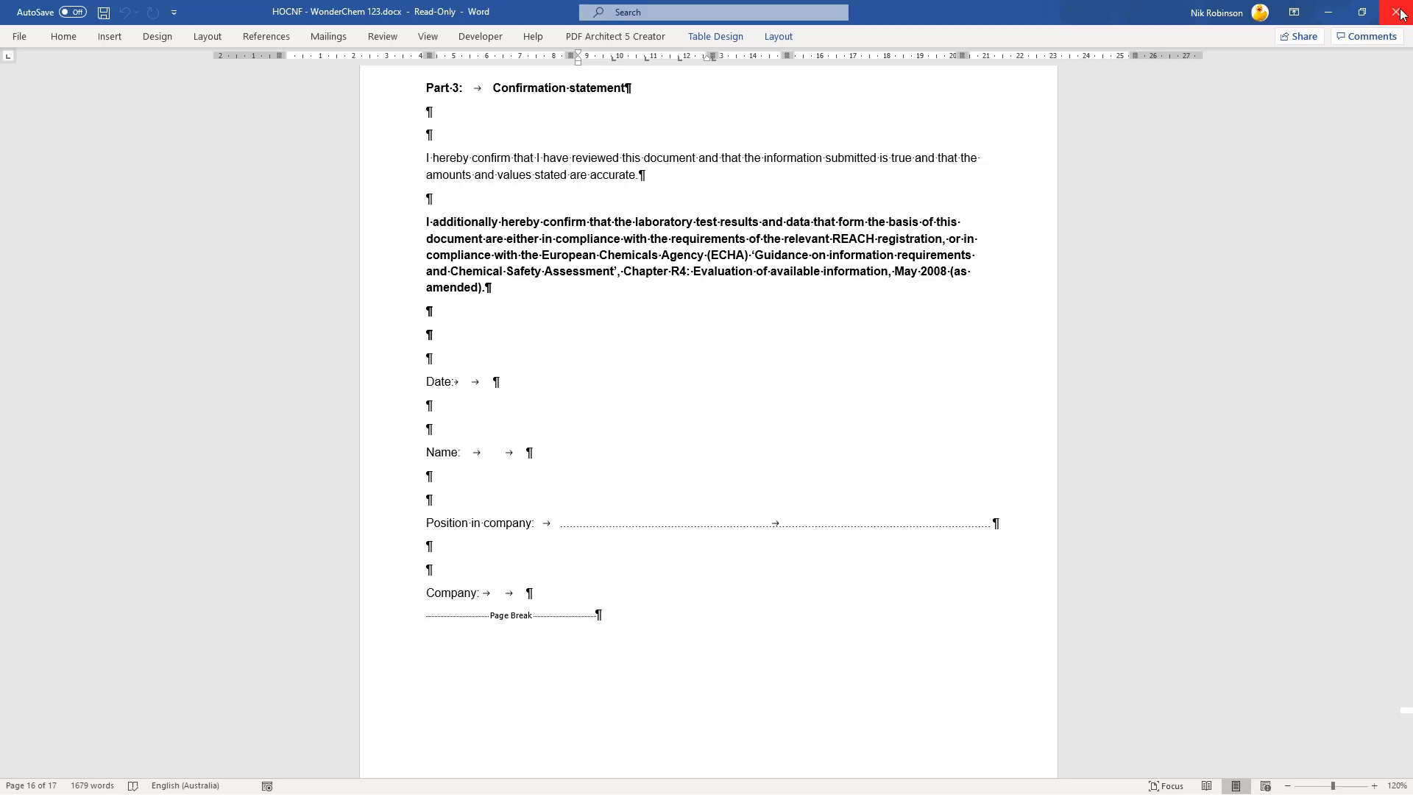
# Close the HOCNF in Word and show ECCOS's list of nine standard applications.
pyautogui.click(1396, 13)
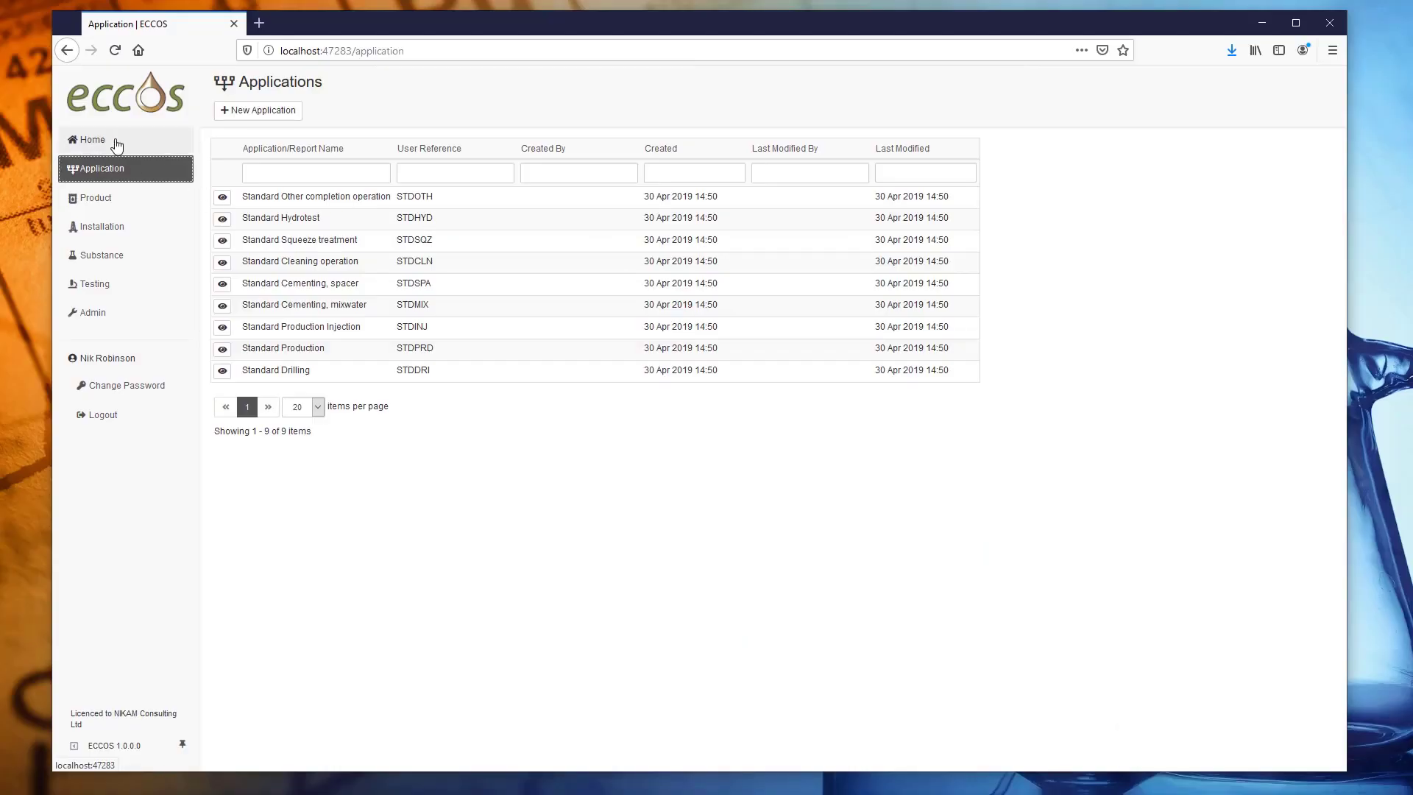
pyautogui.click(116, 145)
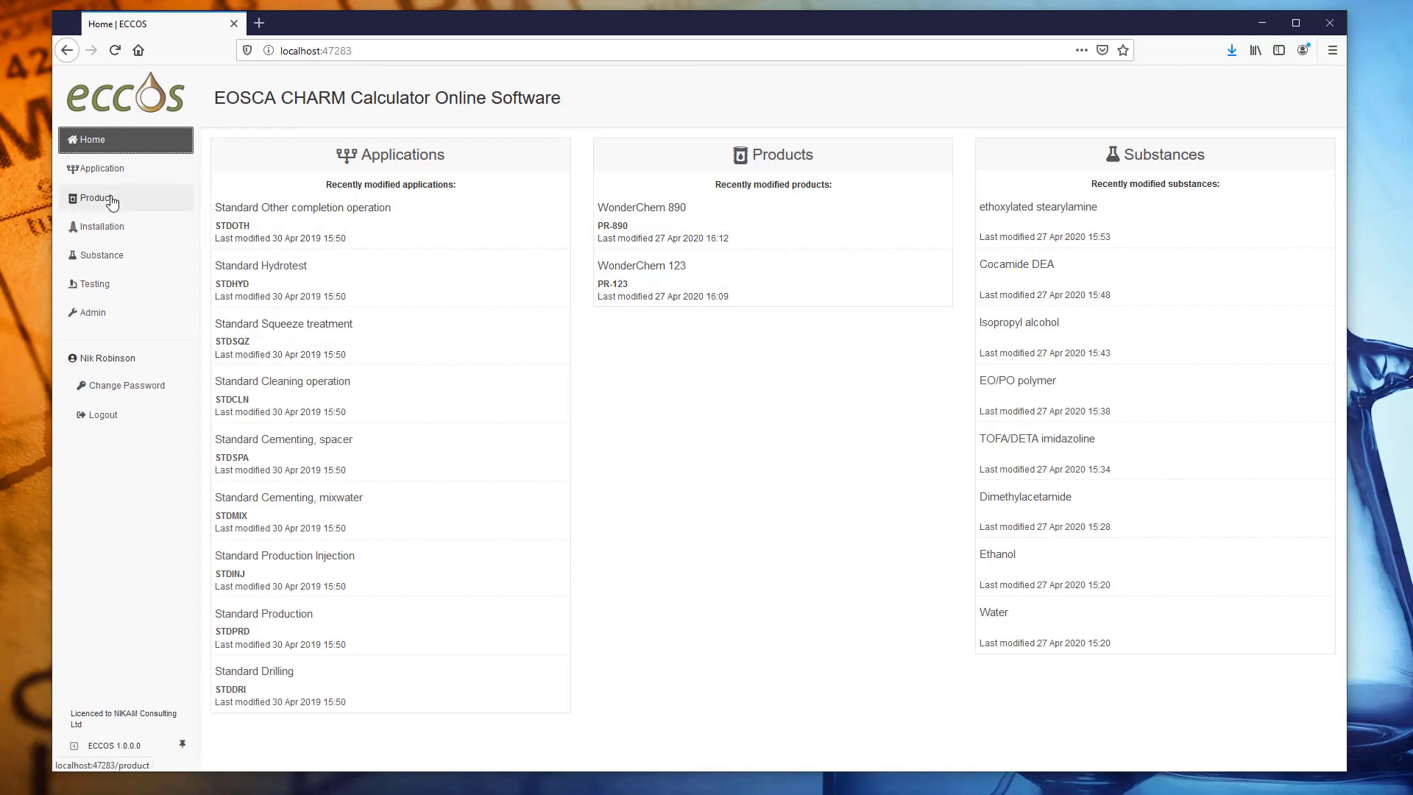
pyautogui.click(110, 174)
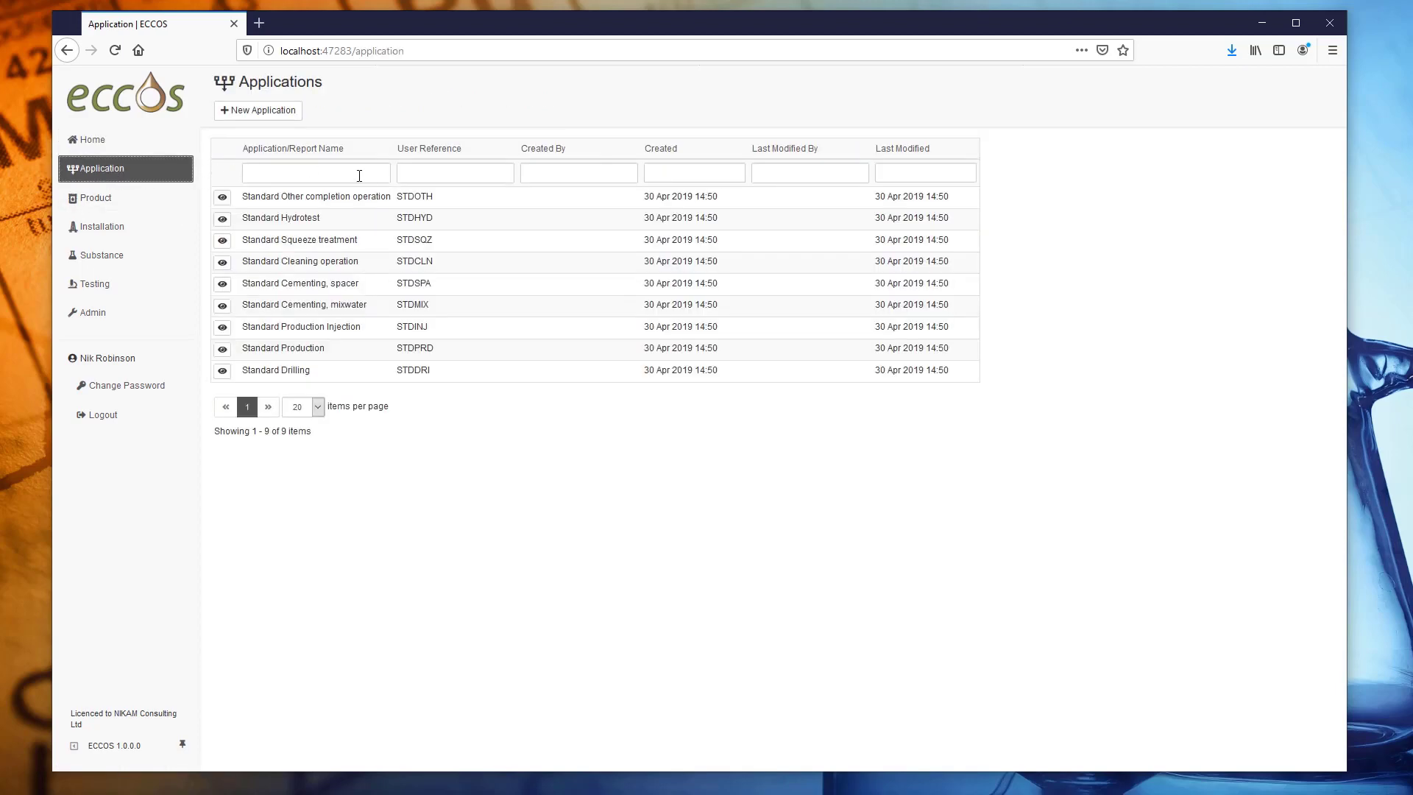
# In Standard Production, dose WonderChem 123 (Full) at 150 mg/l on total fluid produced and calculate HQ.
pyautogui.click(224, 351)
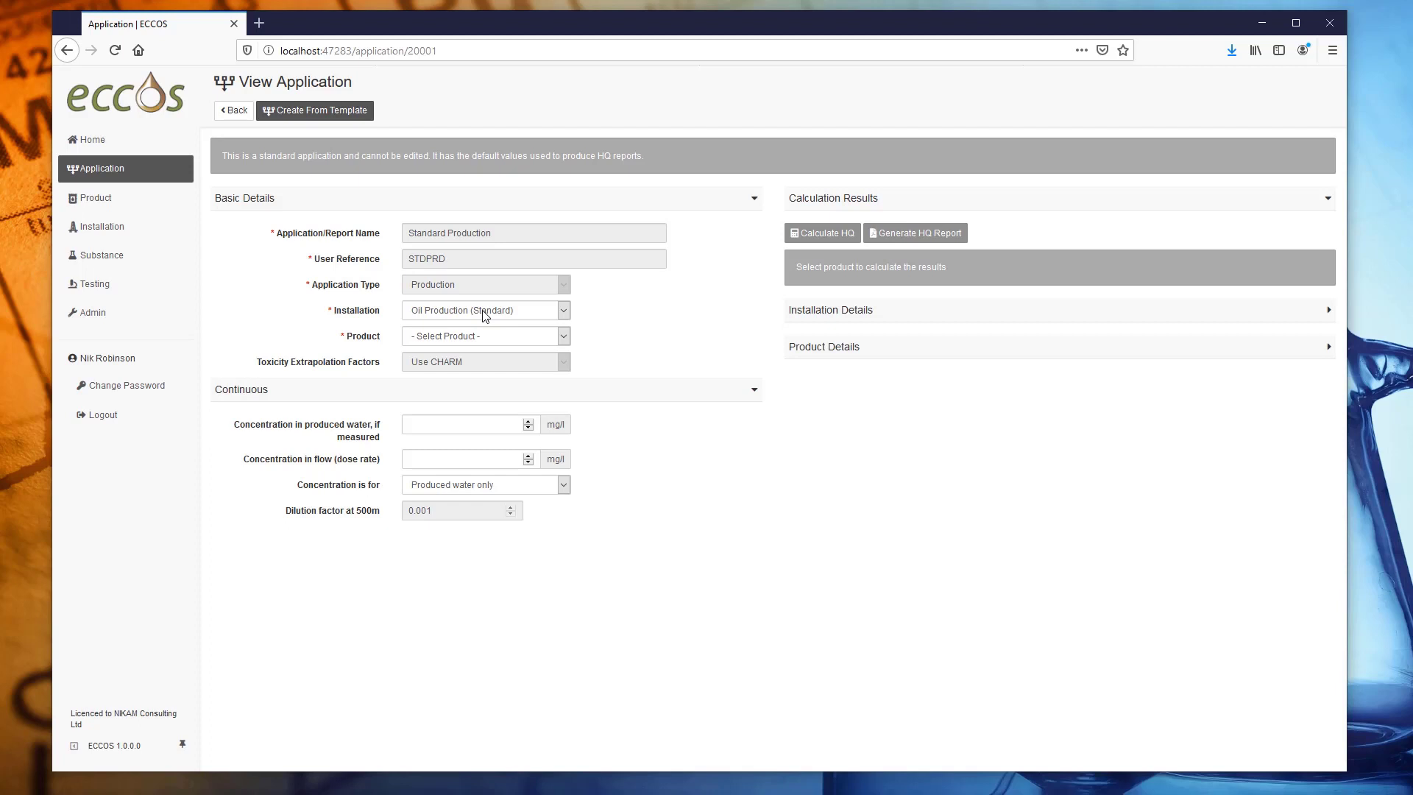
pyautogui.click(477, 339)
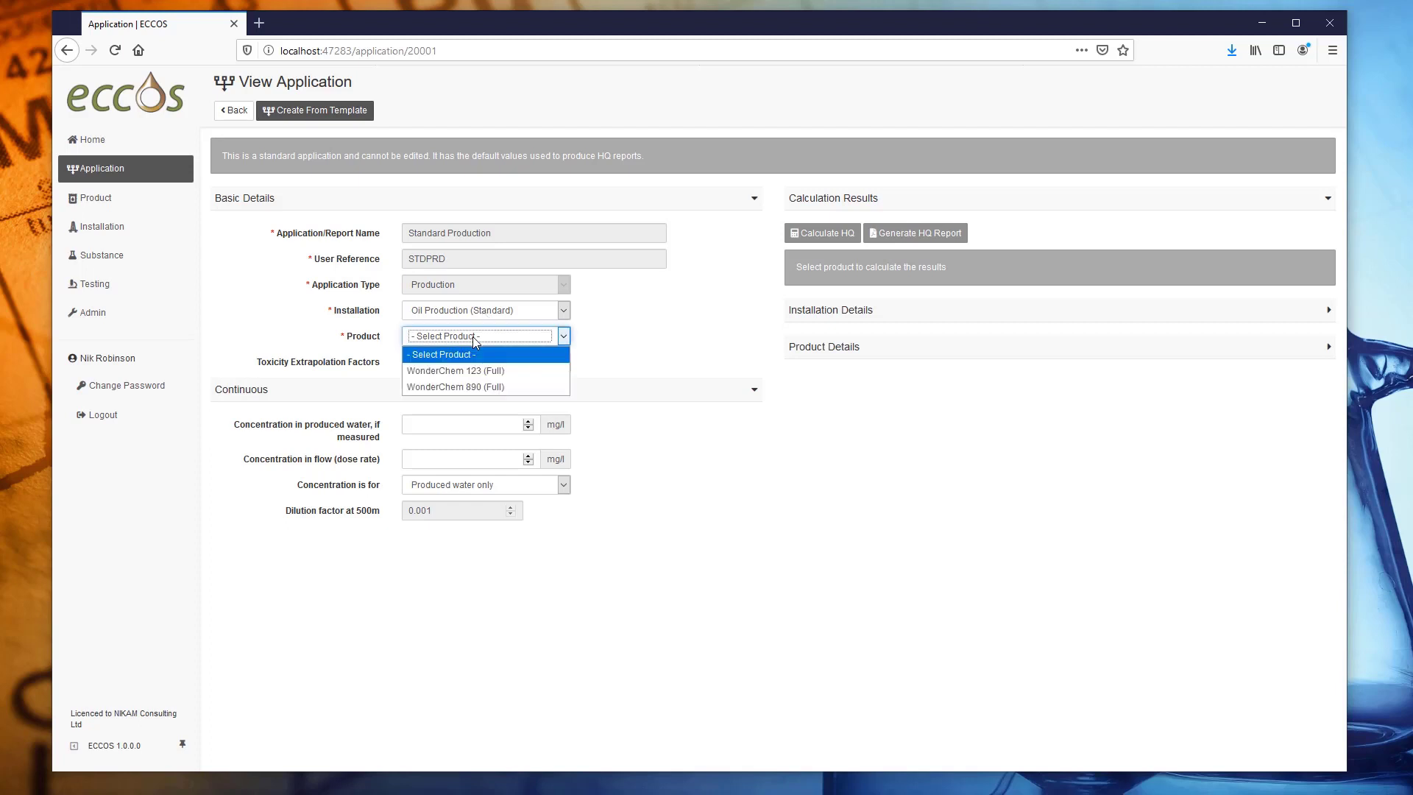
pyautogui.click(480, 372)
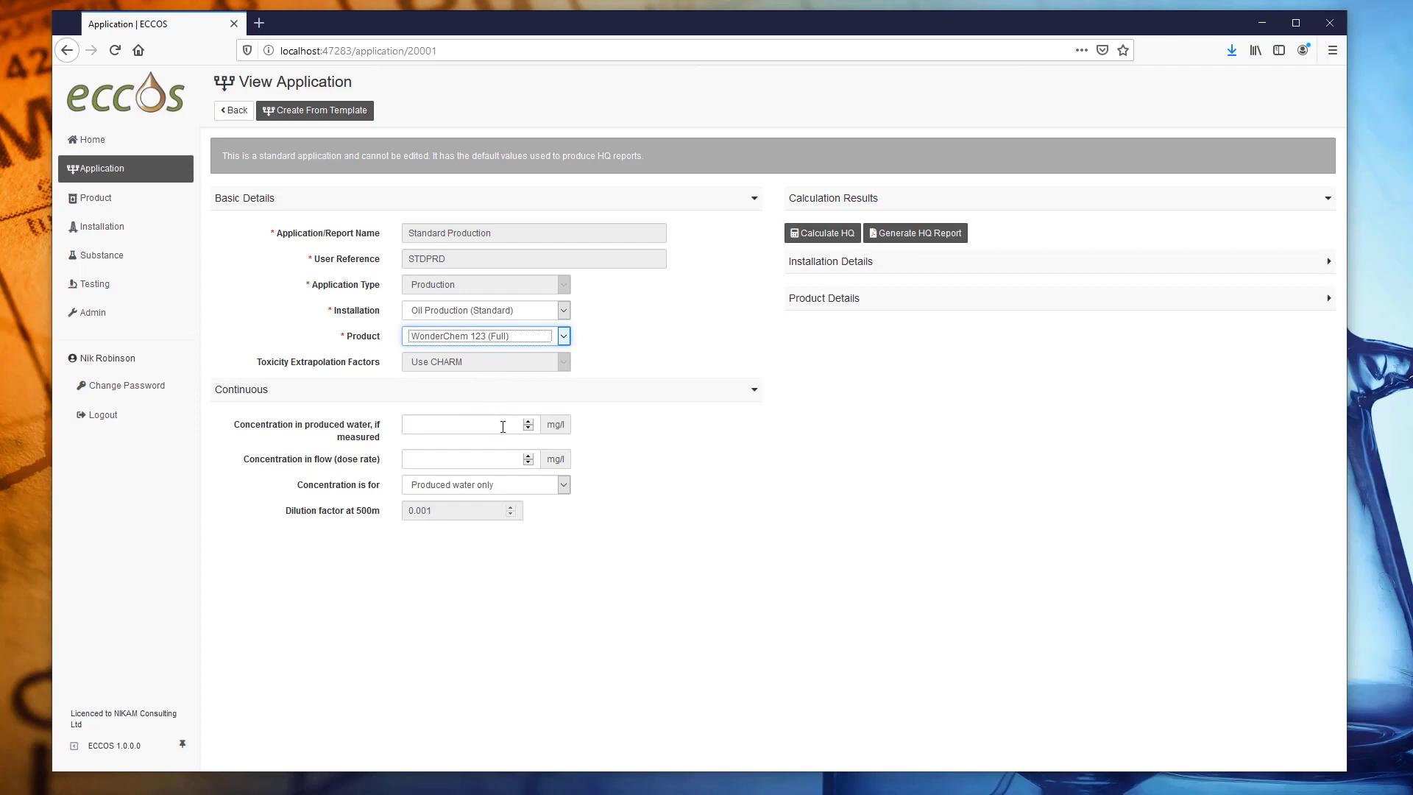
pyautogui.click(501, 425)
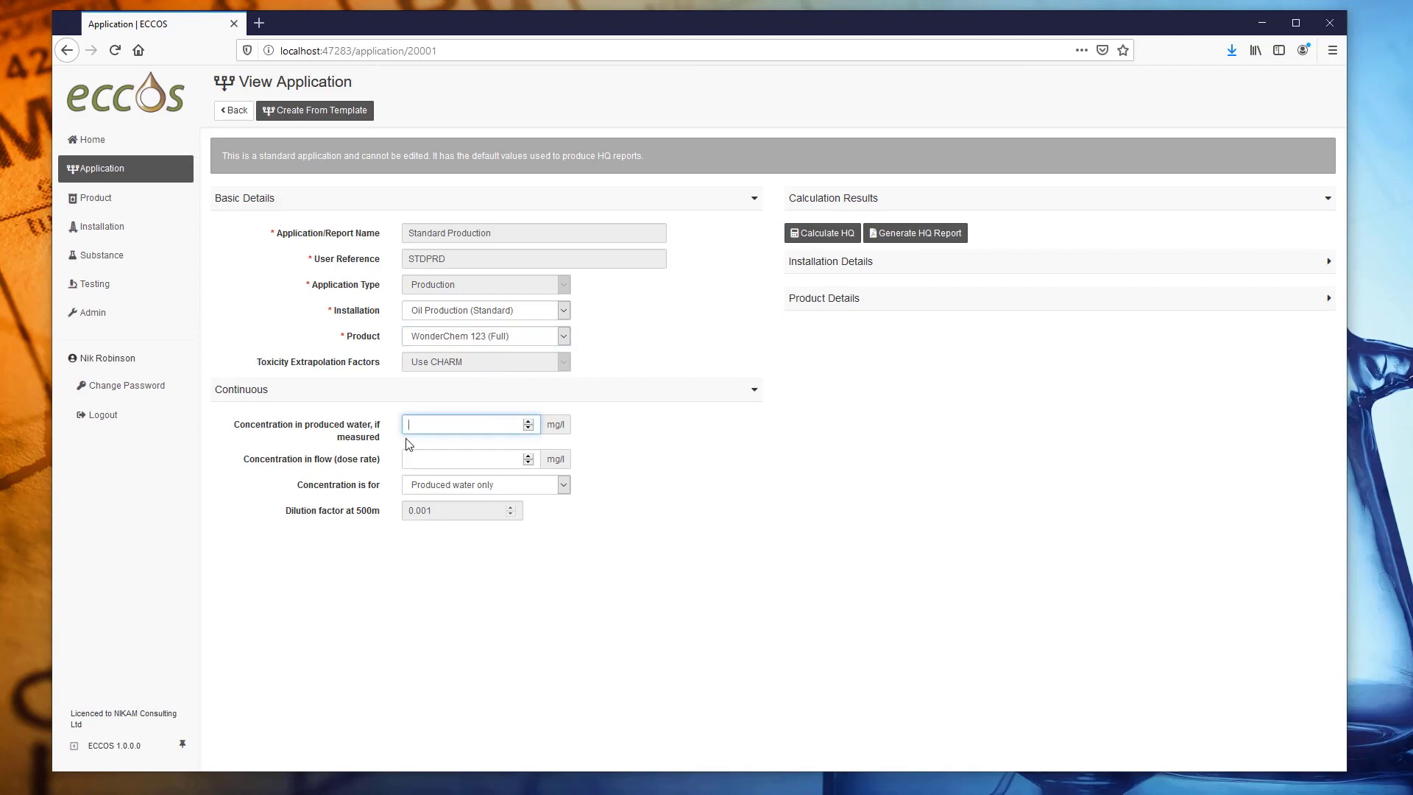
pyautogui.click(444, 458)
pyautogui.write('150')
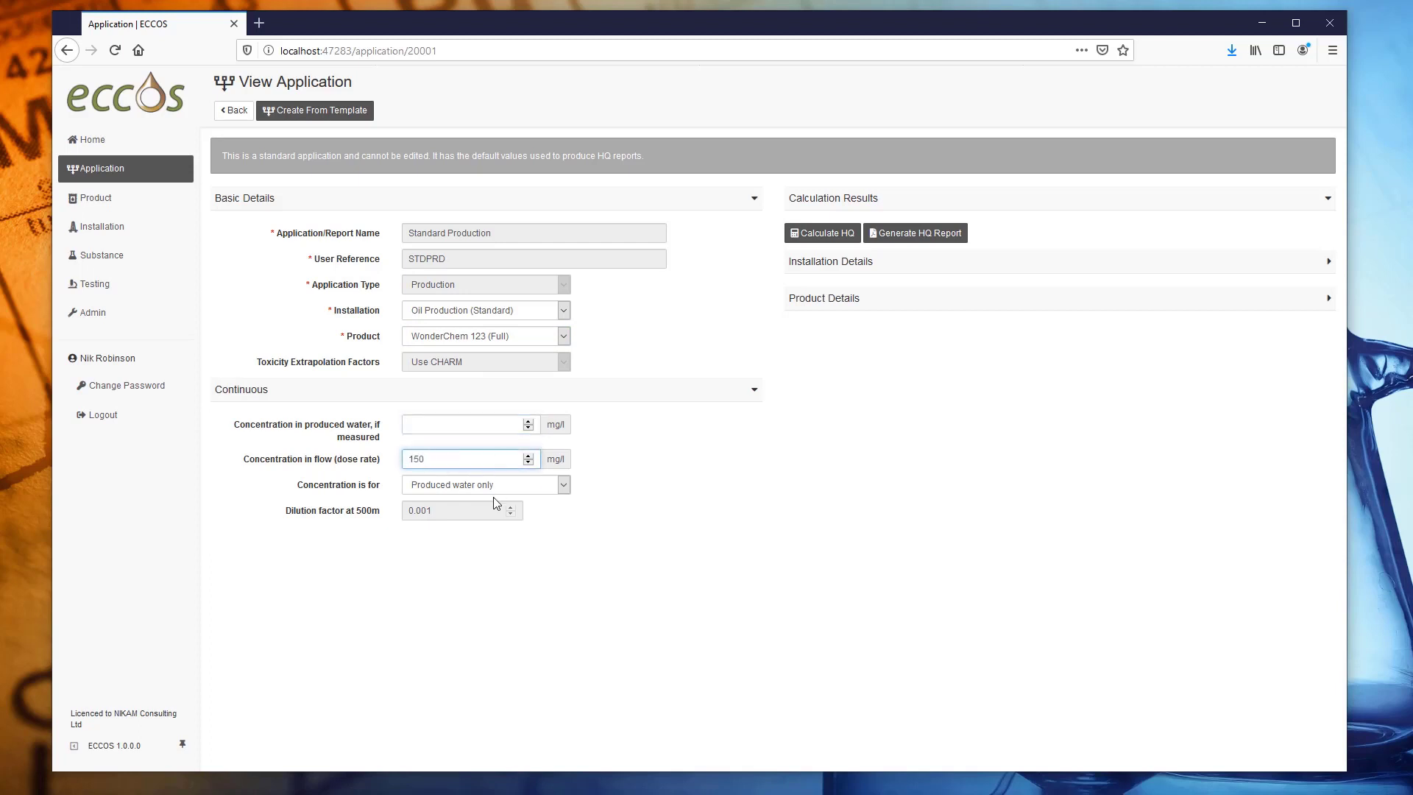
pyautogui.click(566, 488)
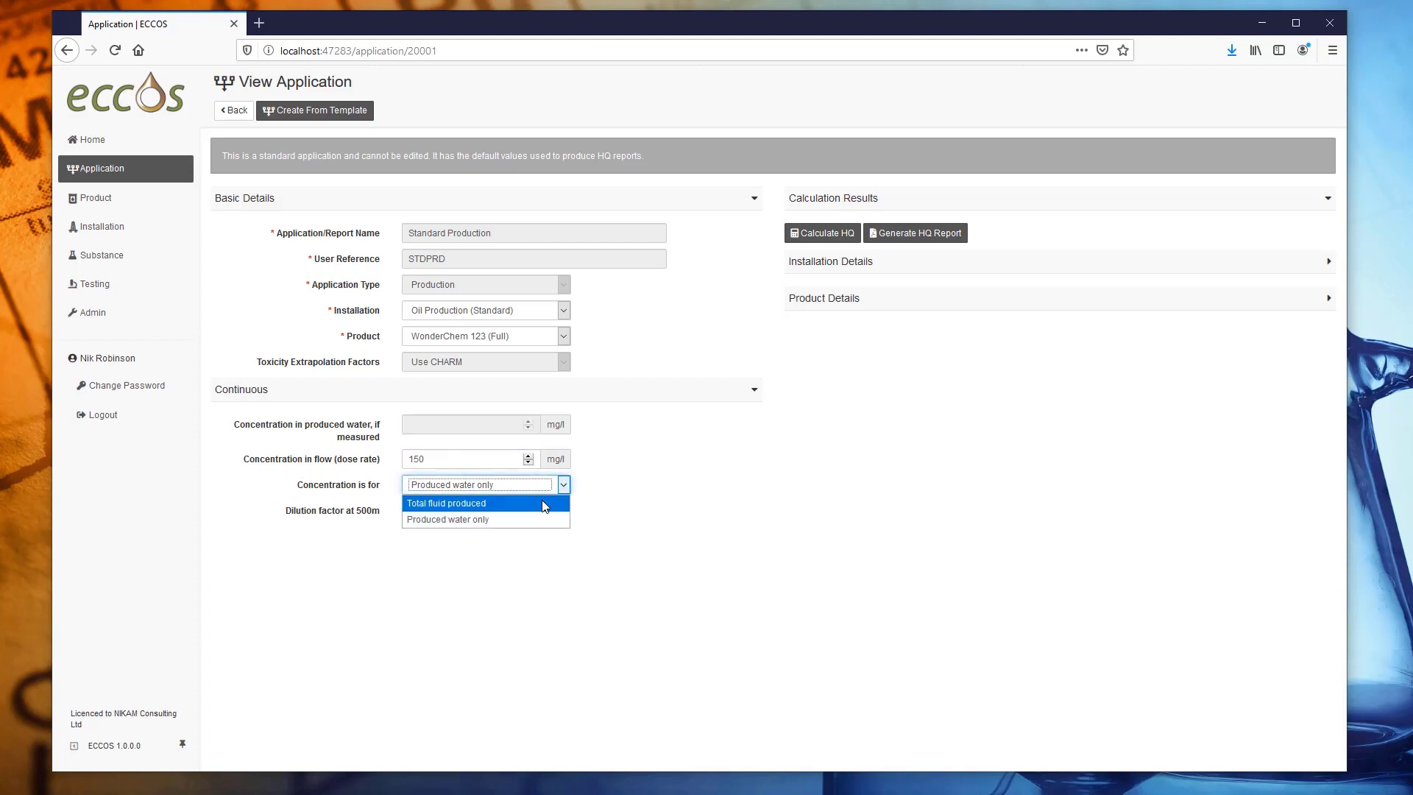
pyautogui.click(545, 505)
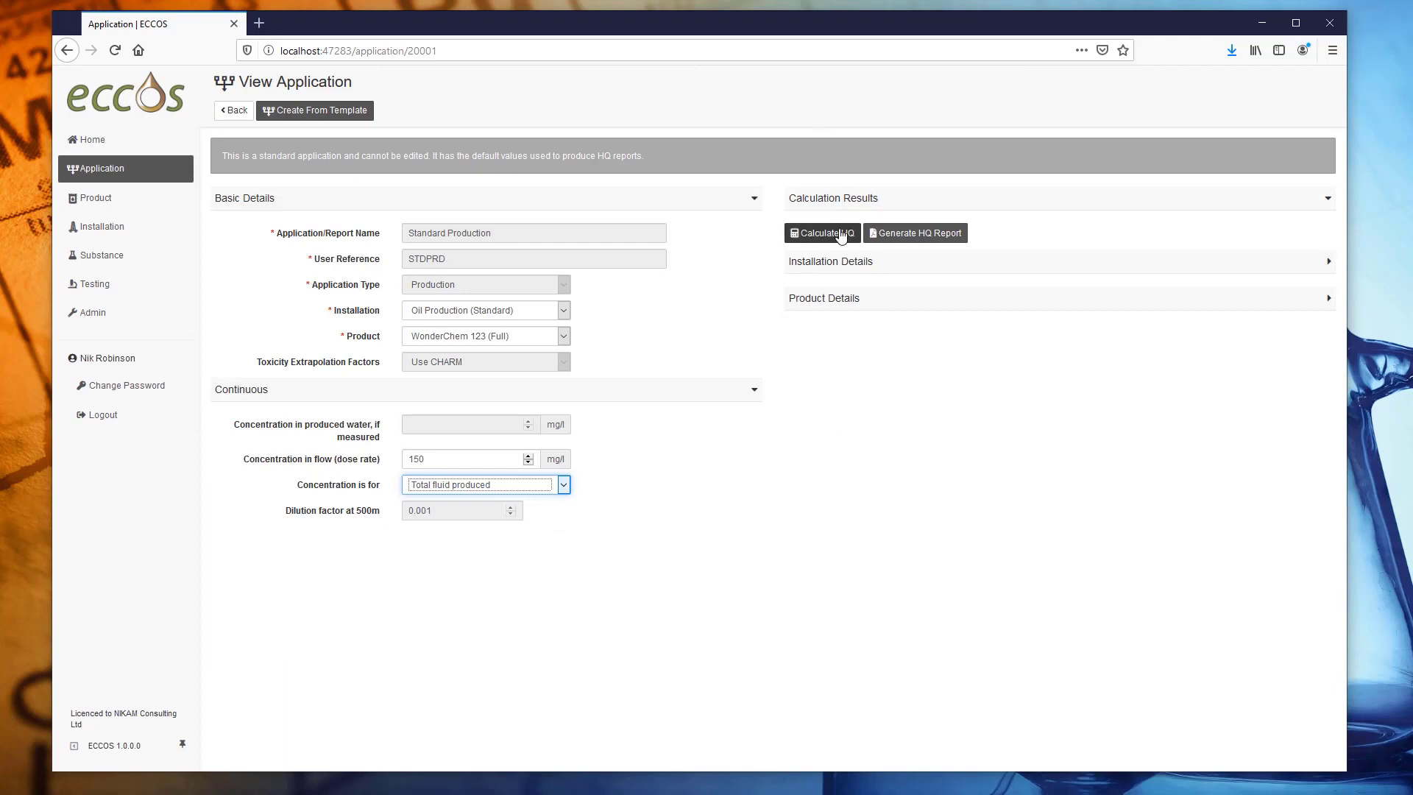
pyautogui.click(841, 234)
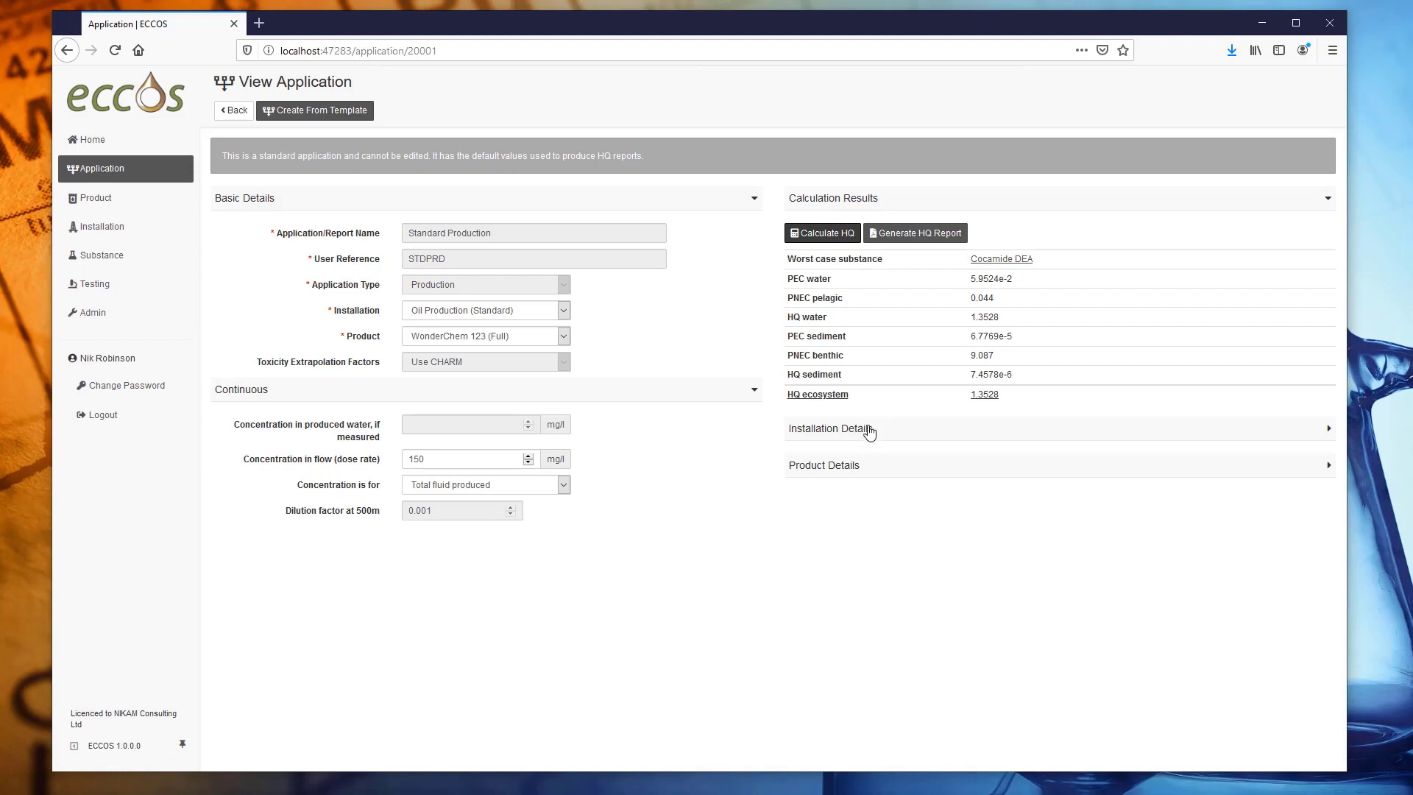
# Expand Installation Details (2002 m3/day oil) and WonderChem 123's three-substance Product Details, then scroll back up.
pyautogui.click(869, 430)
pyautogui.scroll(-1, 975, 495)
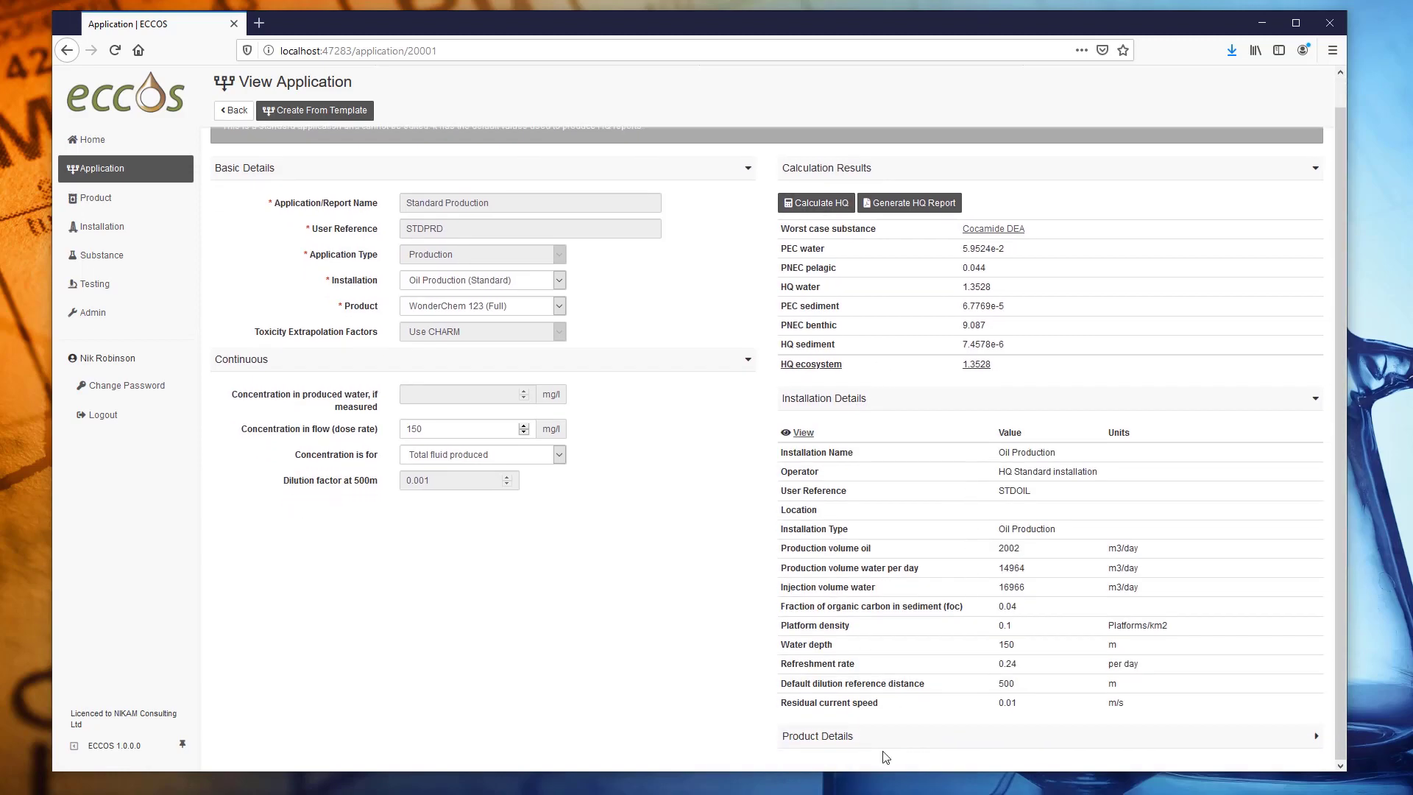
pyautogui.click(1304, 747)
pyautogui.scroll(-5, 946, 641)
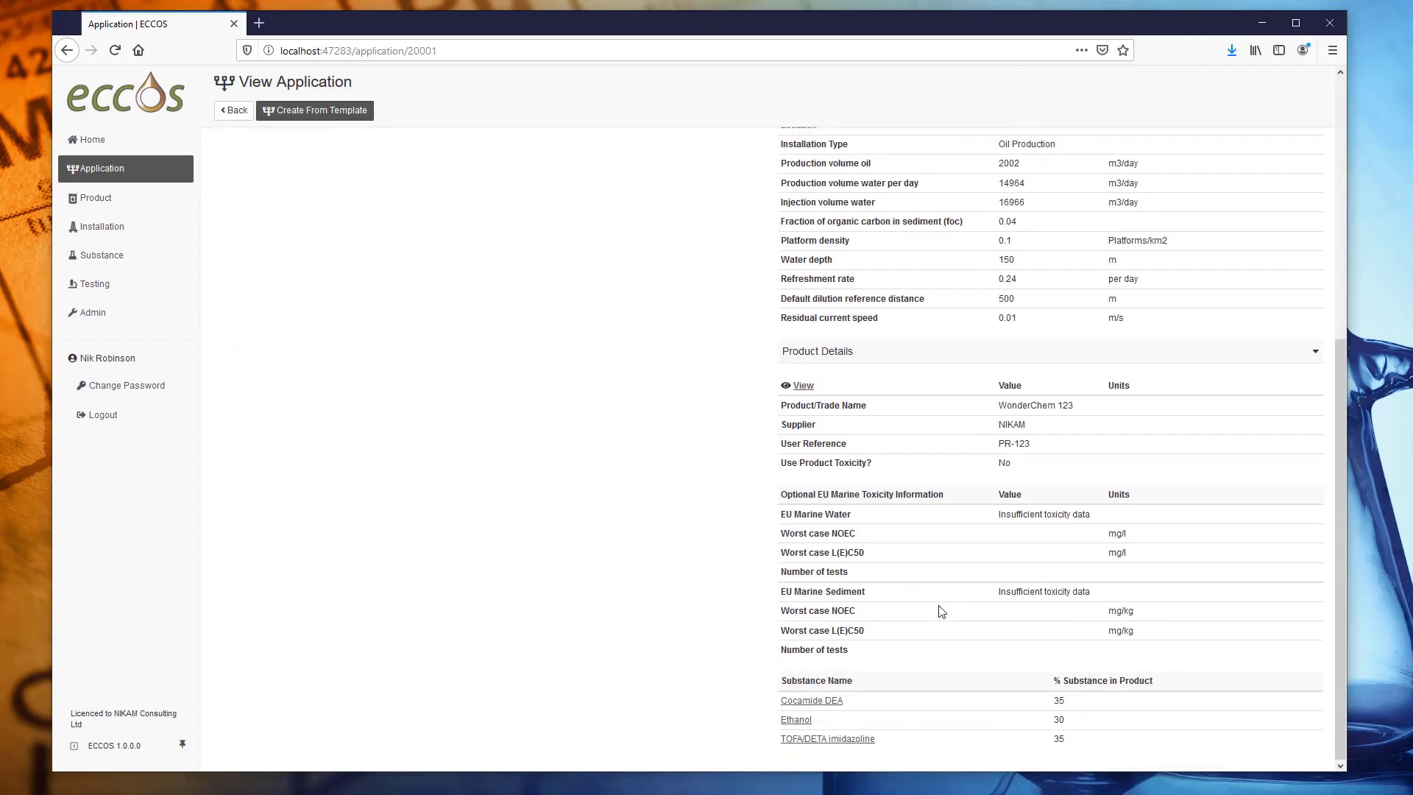
pyautogui.scroll(6, 940, 611)
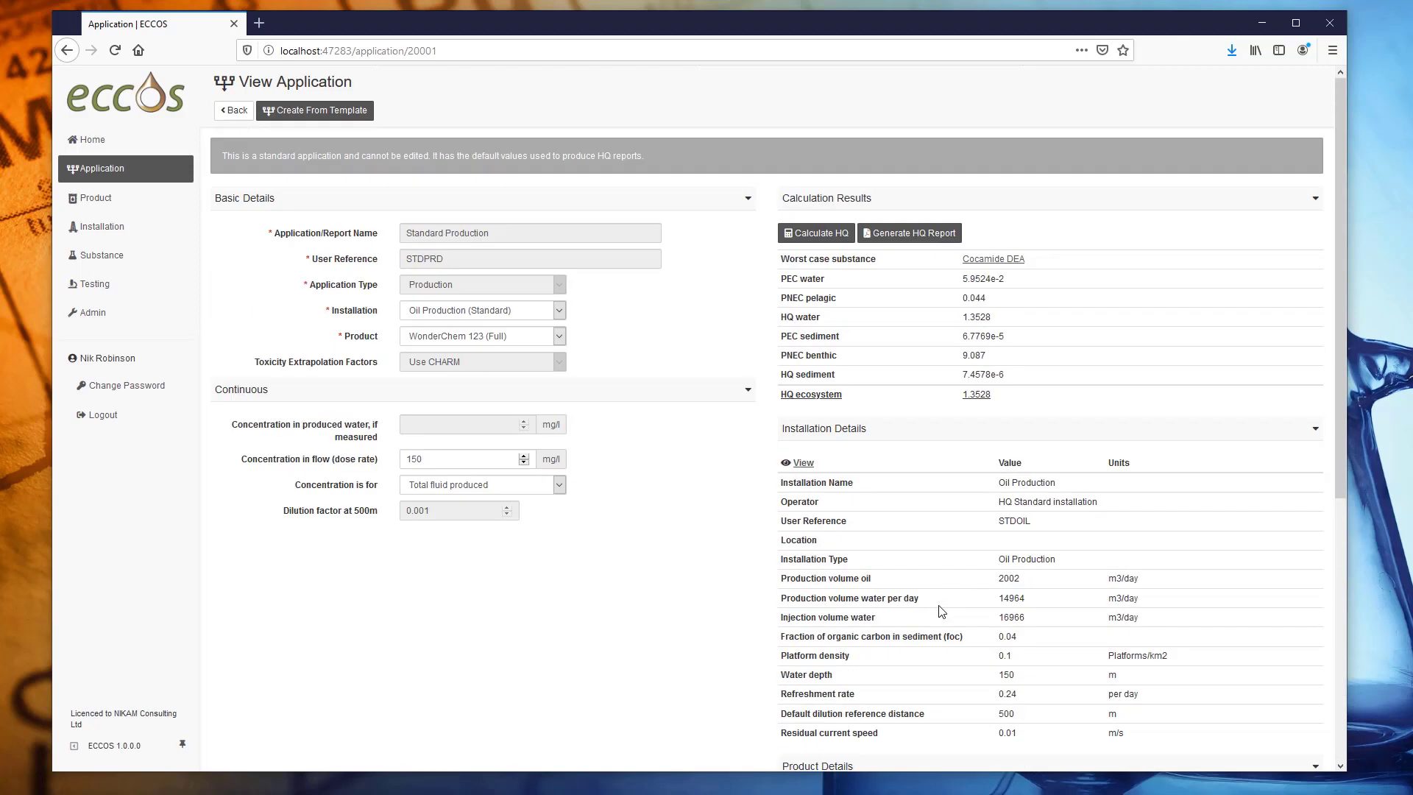
# Generate the Standard Production HQ report and open the PDF in PDF Architect 5.
pyautogui.click(915, 234)
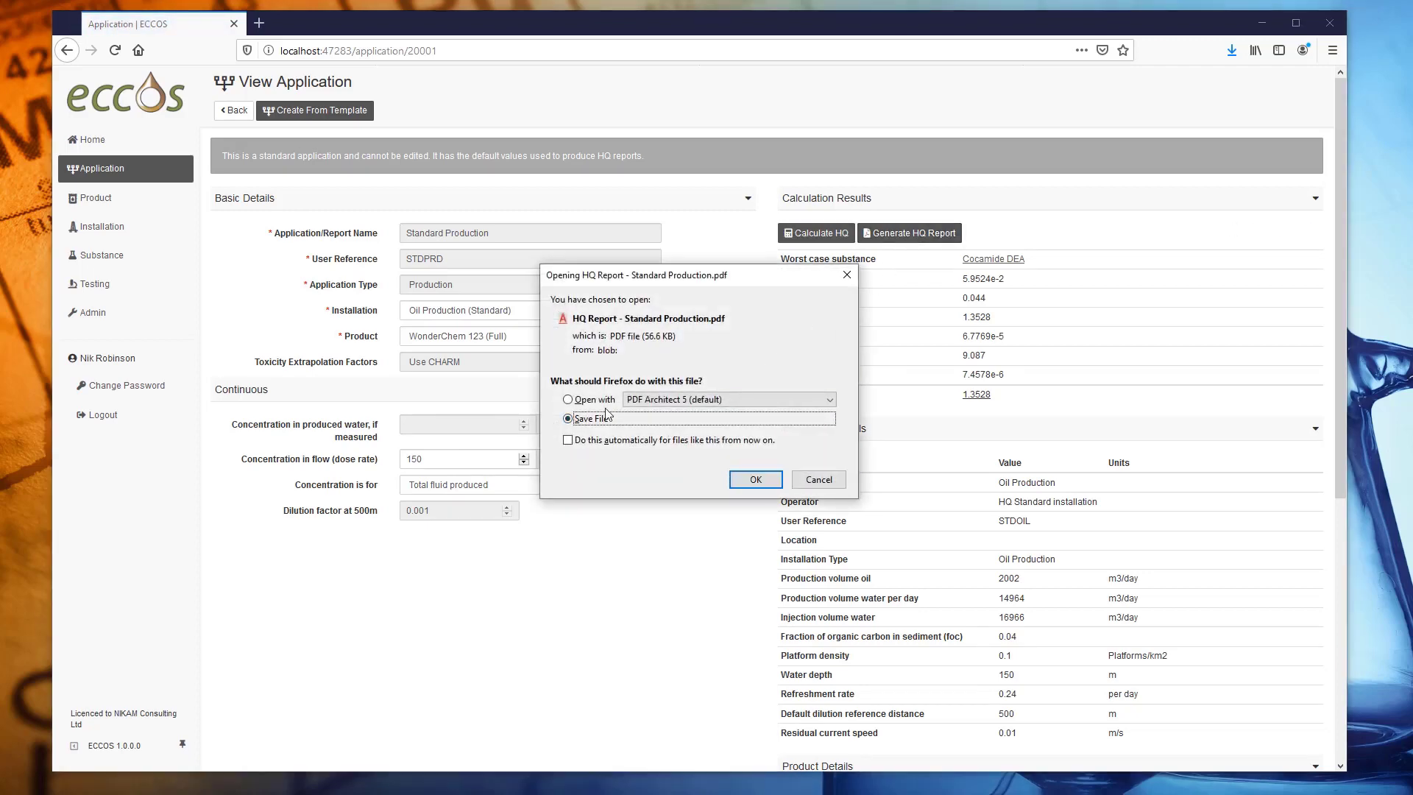
pyautogui.click(598, 401)
pyautogui.click(765, 482)
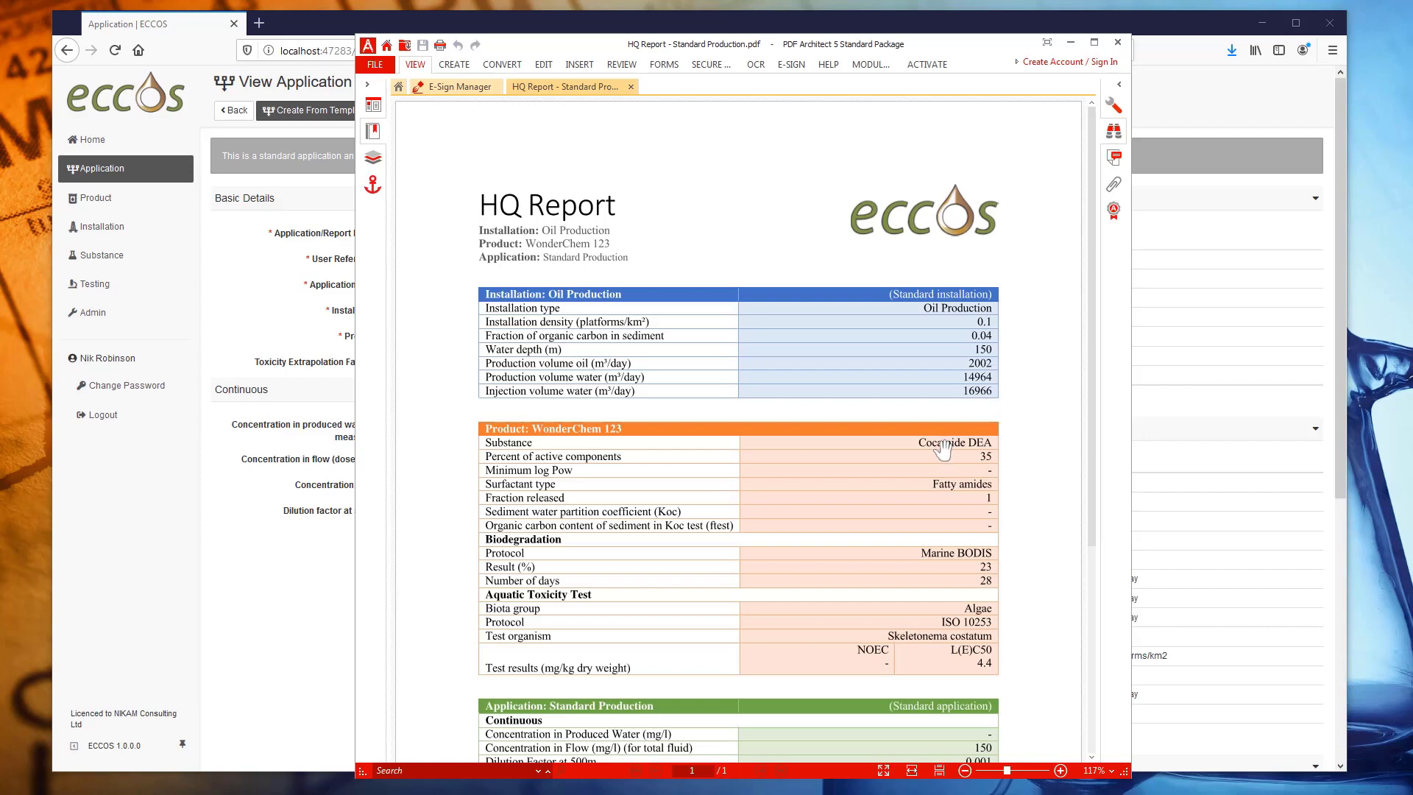
pyautogui.scroll(-4, 986, 401)
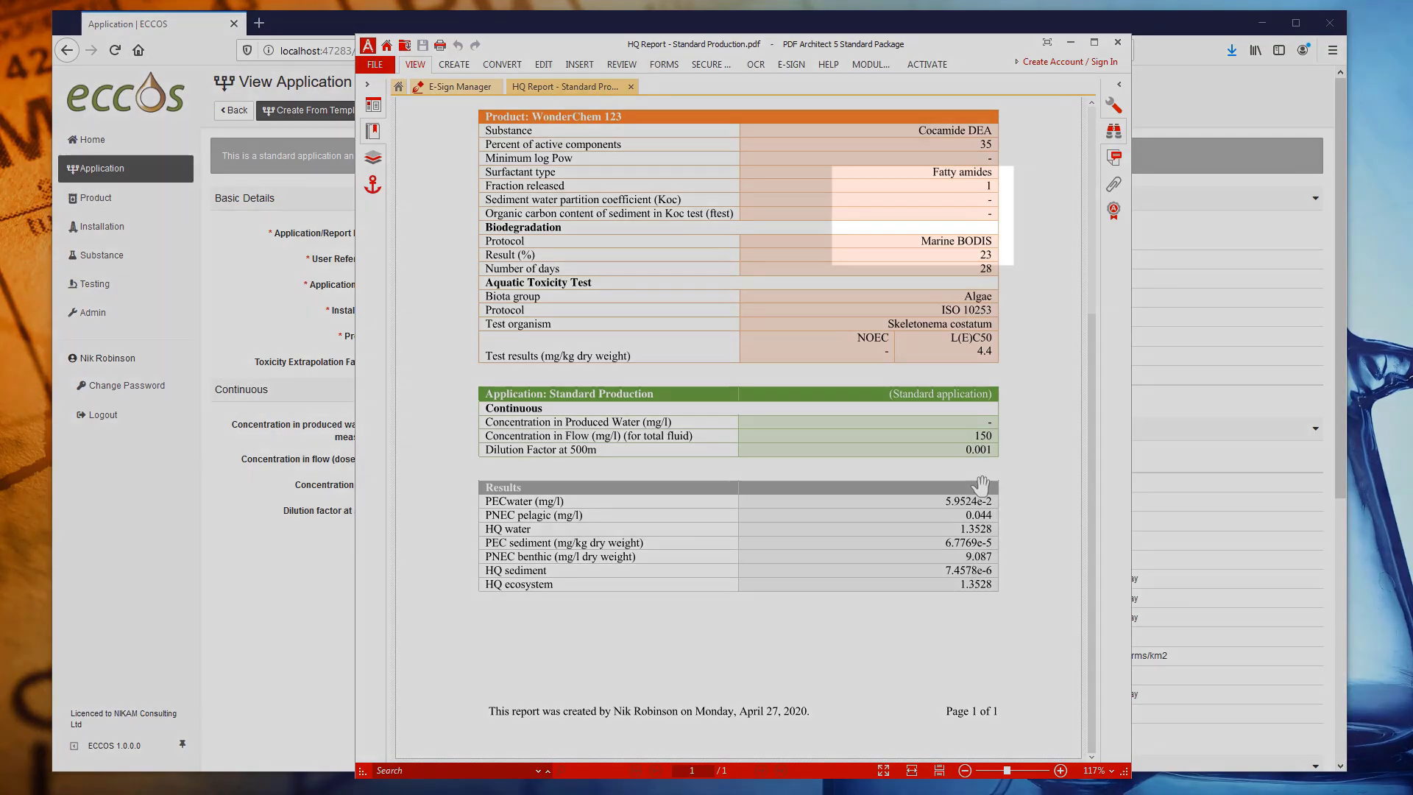
pyautogui.scroll(4, 986, 478)
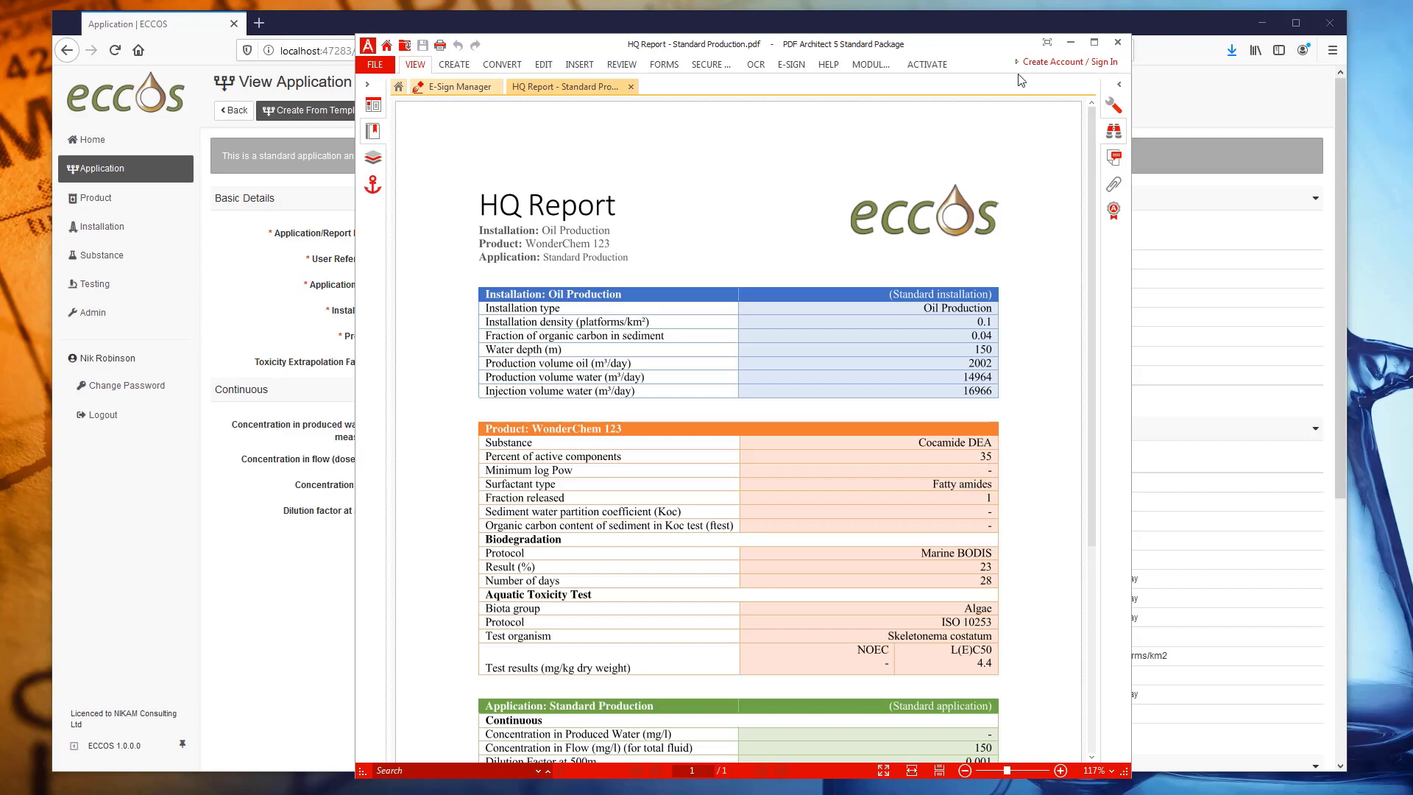
# Save NIKAM_logo_sqr_small.png as the company logo in System Configuration, then return to Applications.
pyautogui.click(1071, 43)
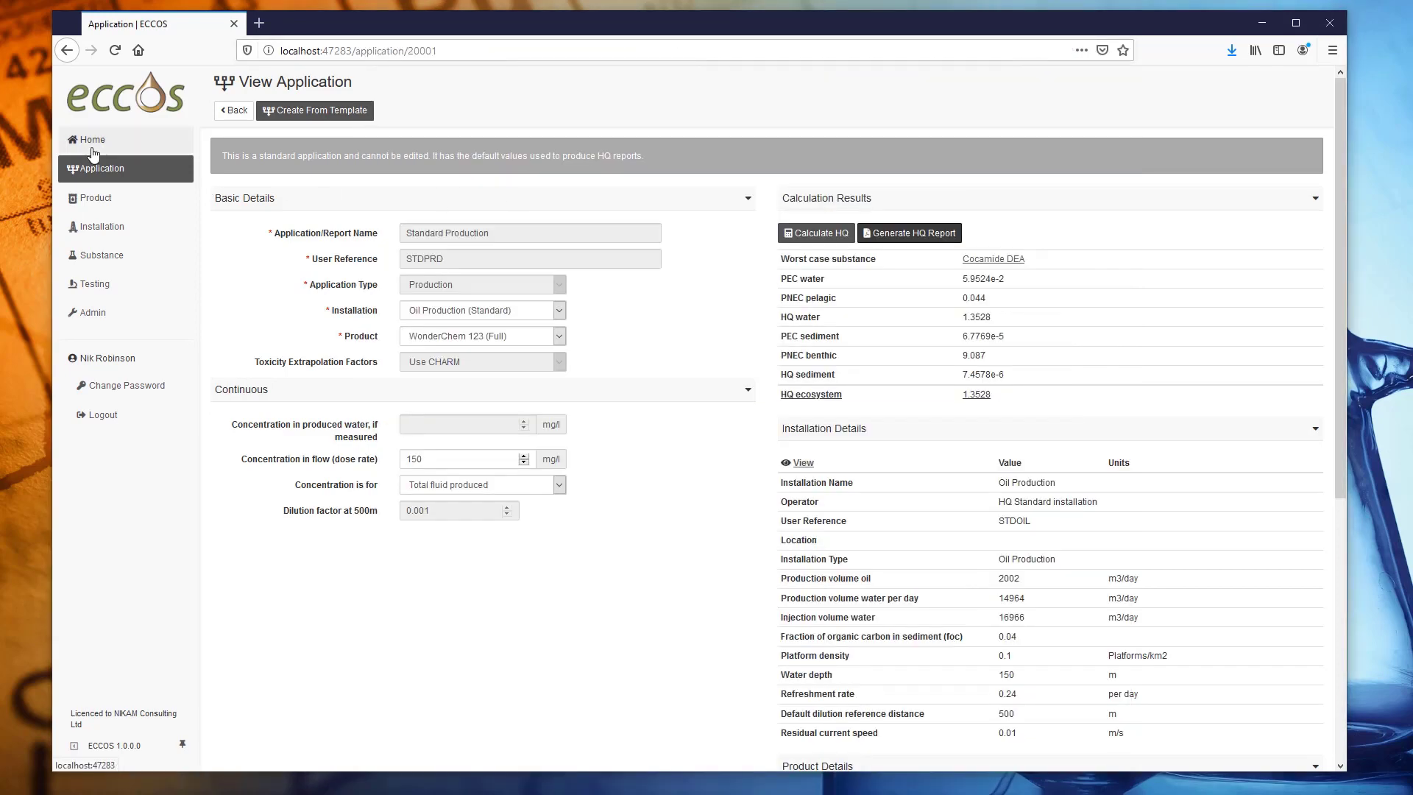
pyautogui.click(89, 140)
pyautogui.click(94, 319)
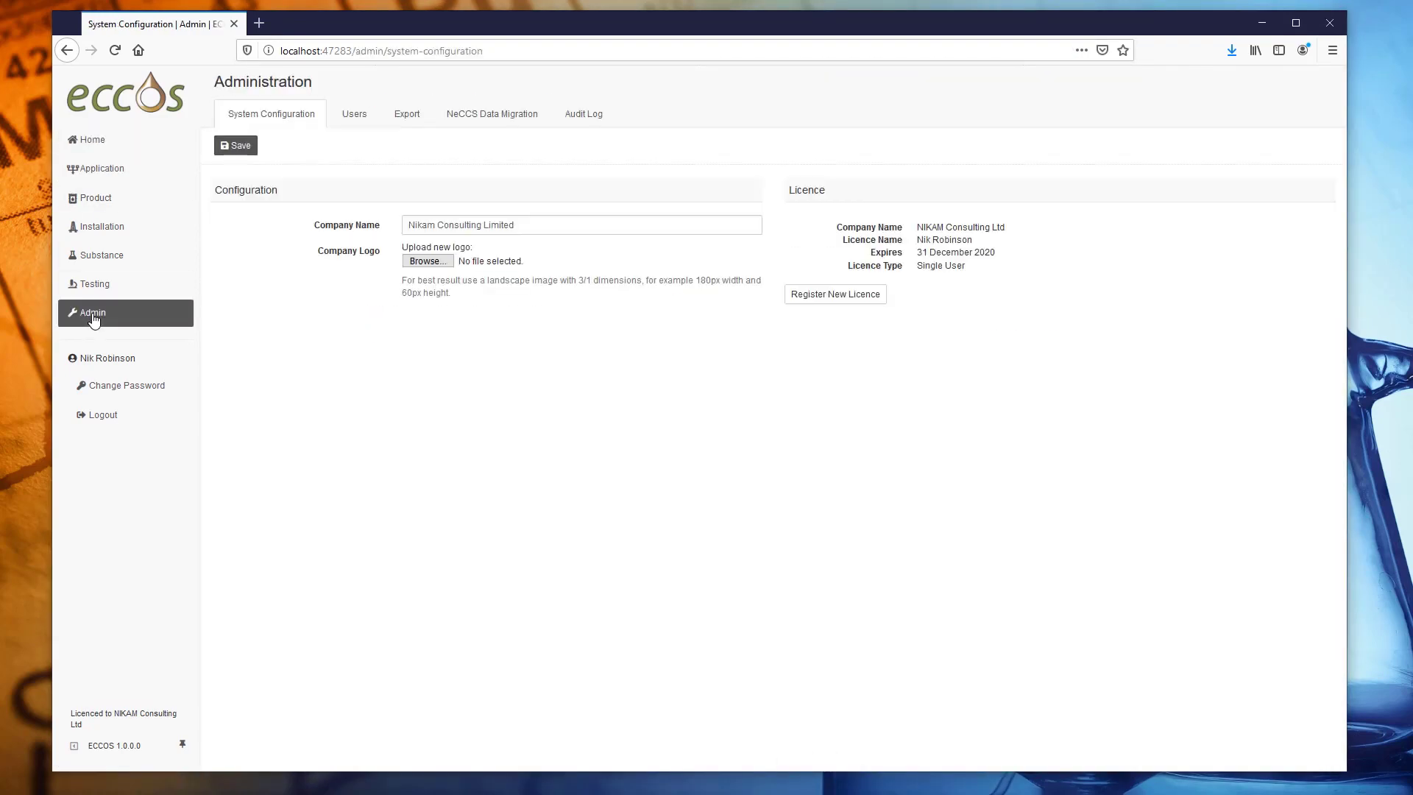
pyautogui.click(427, 262)
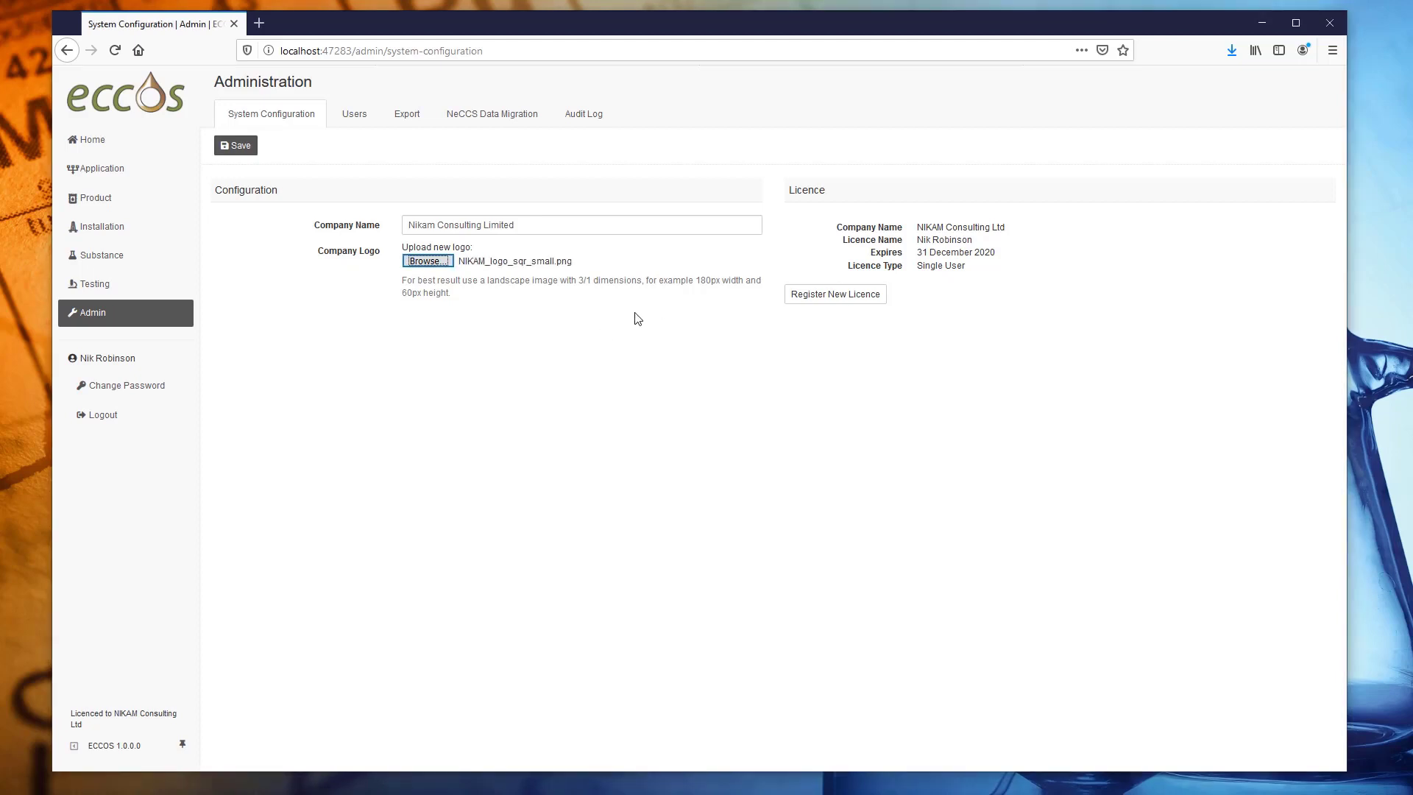
pyautogui.click(232, 145)
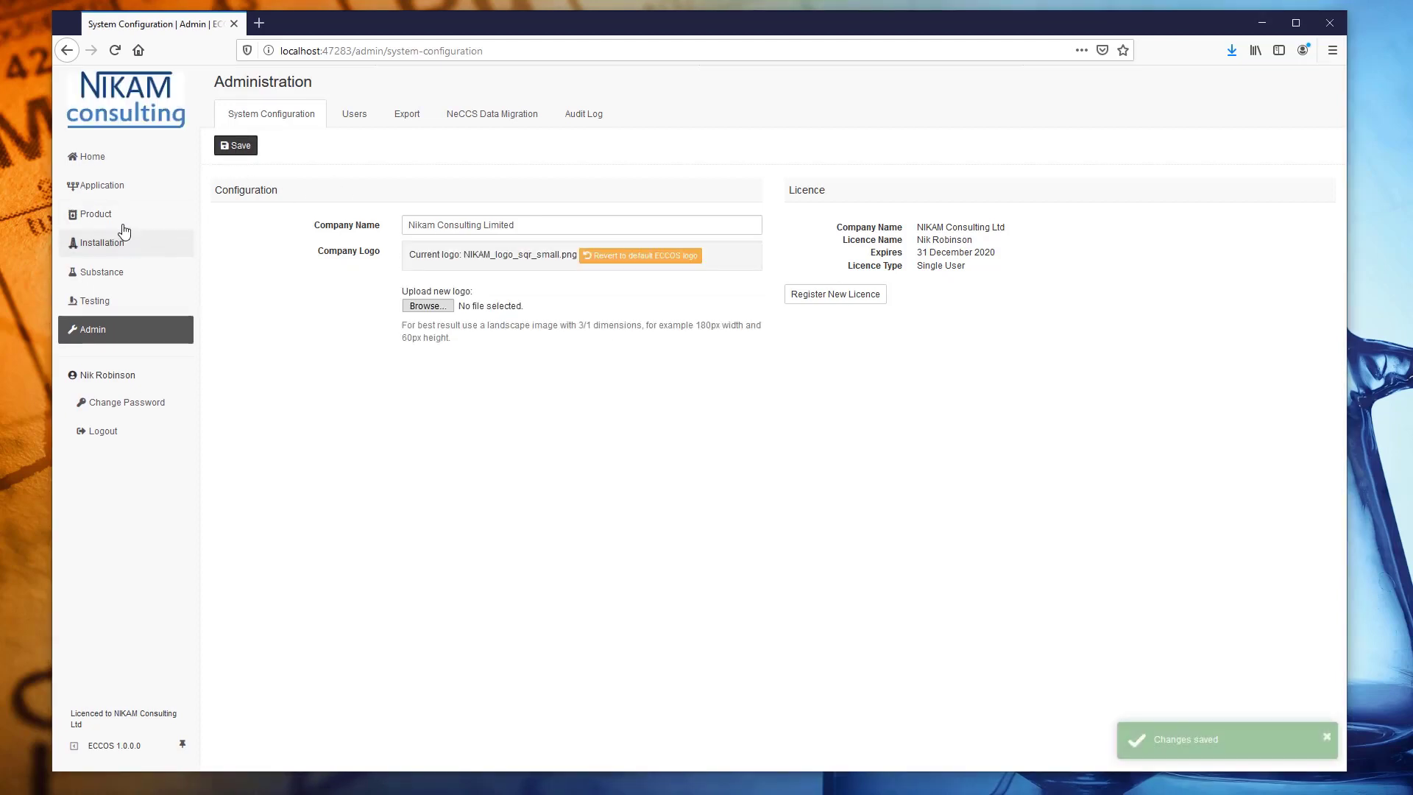
pyautogui.click(103, 189)
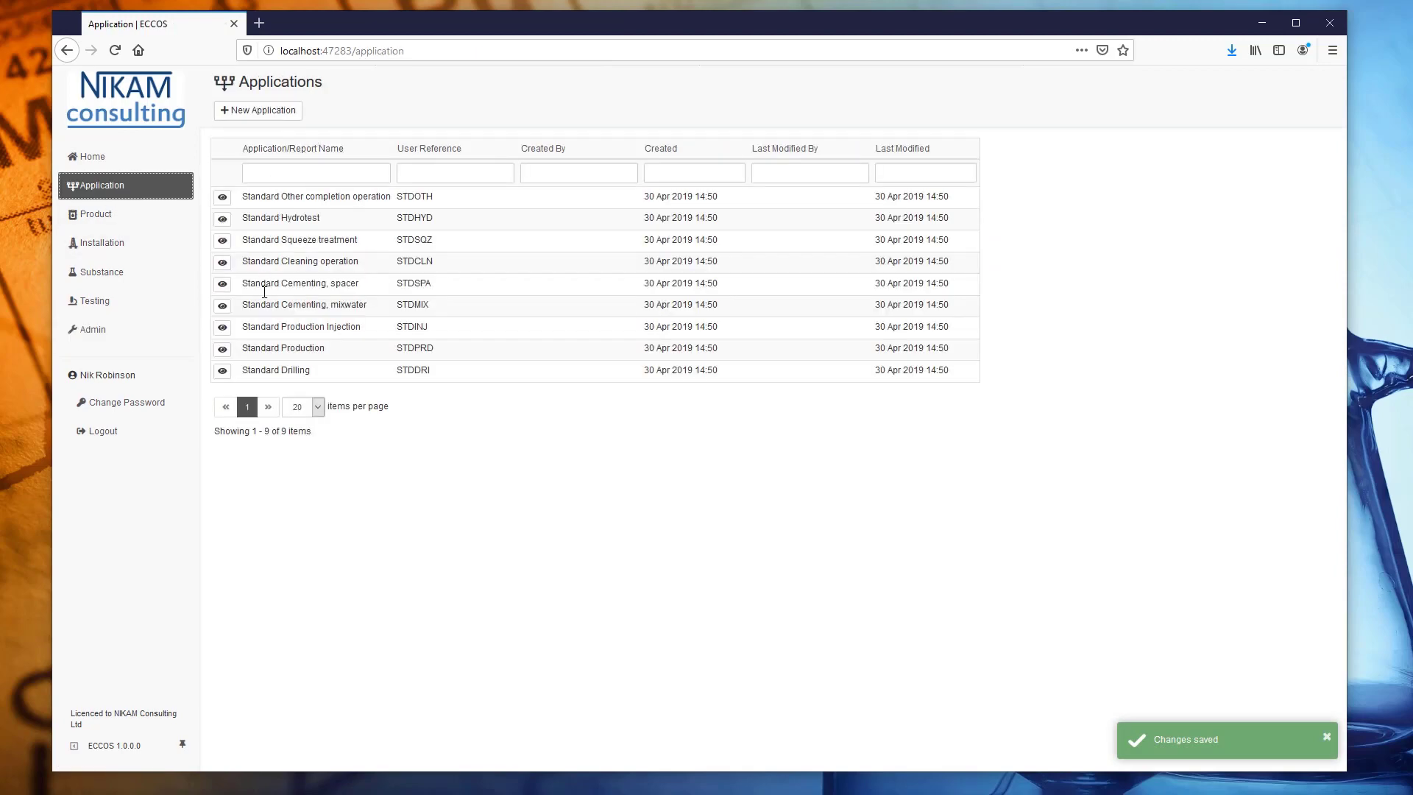
# Recalculate Standard Production HQ for WonderChem 123 (Full) at a 150 dose rate.
pyautogui.click(222, 350)
pyautogui.click(483, 461)
pyautogui.write('150')
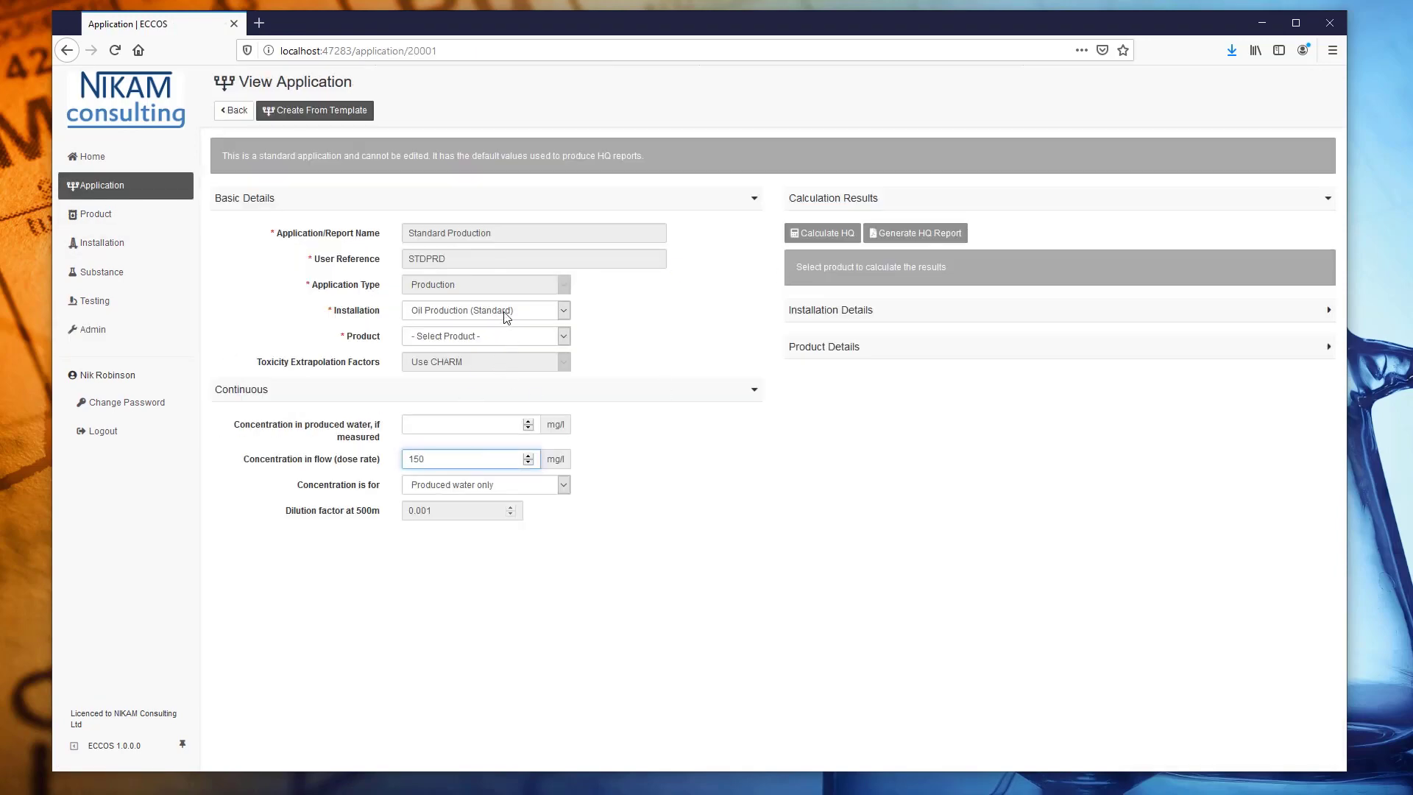
pyautogui.click(505, 336)
pyautogui.click(501, 370)
pyautogui.click(831, 236)
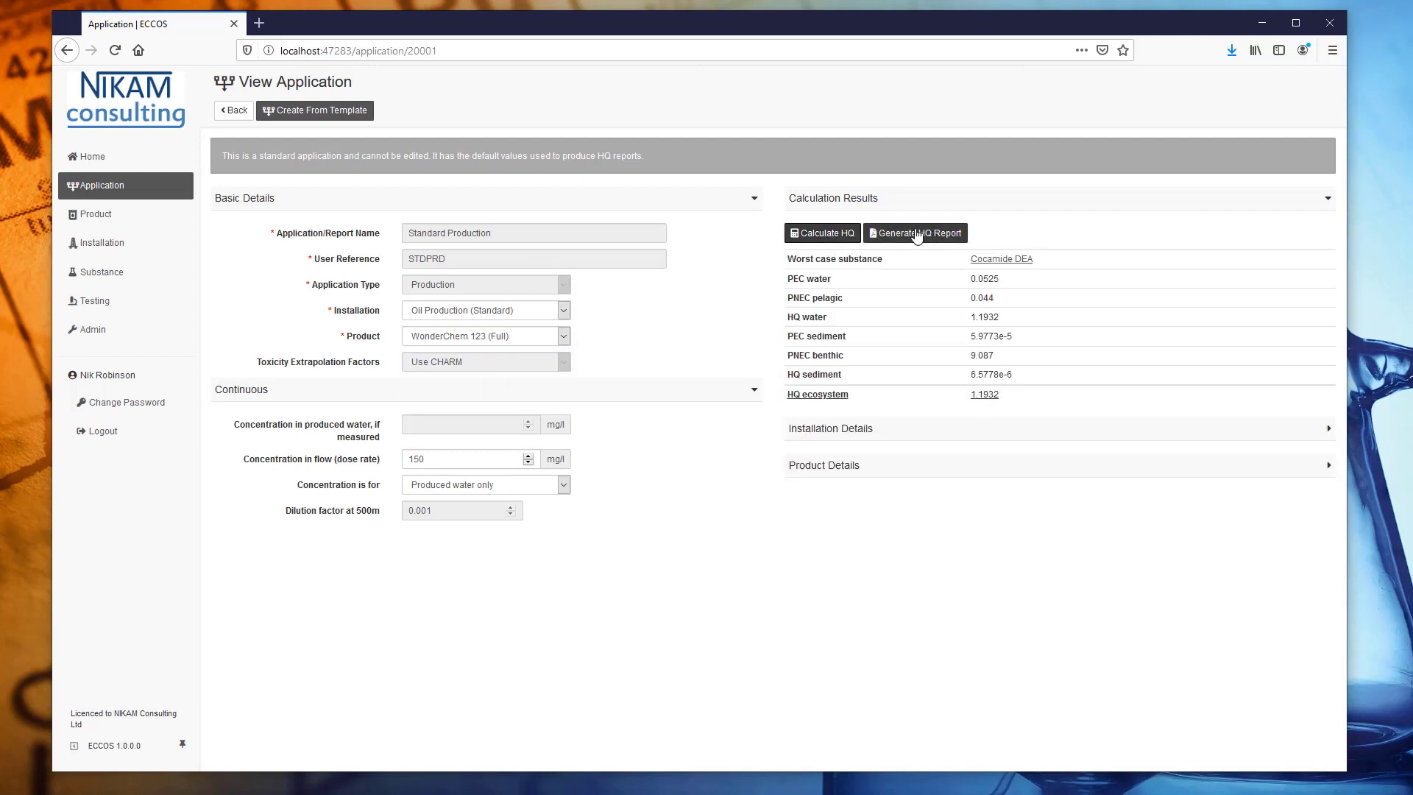
# Generate the NIKAM-branded HQ report and open it in PDF Architect 5.
pyautogui.click(917, 234)
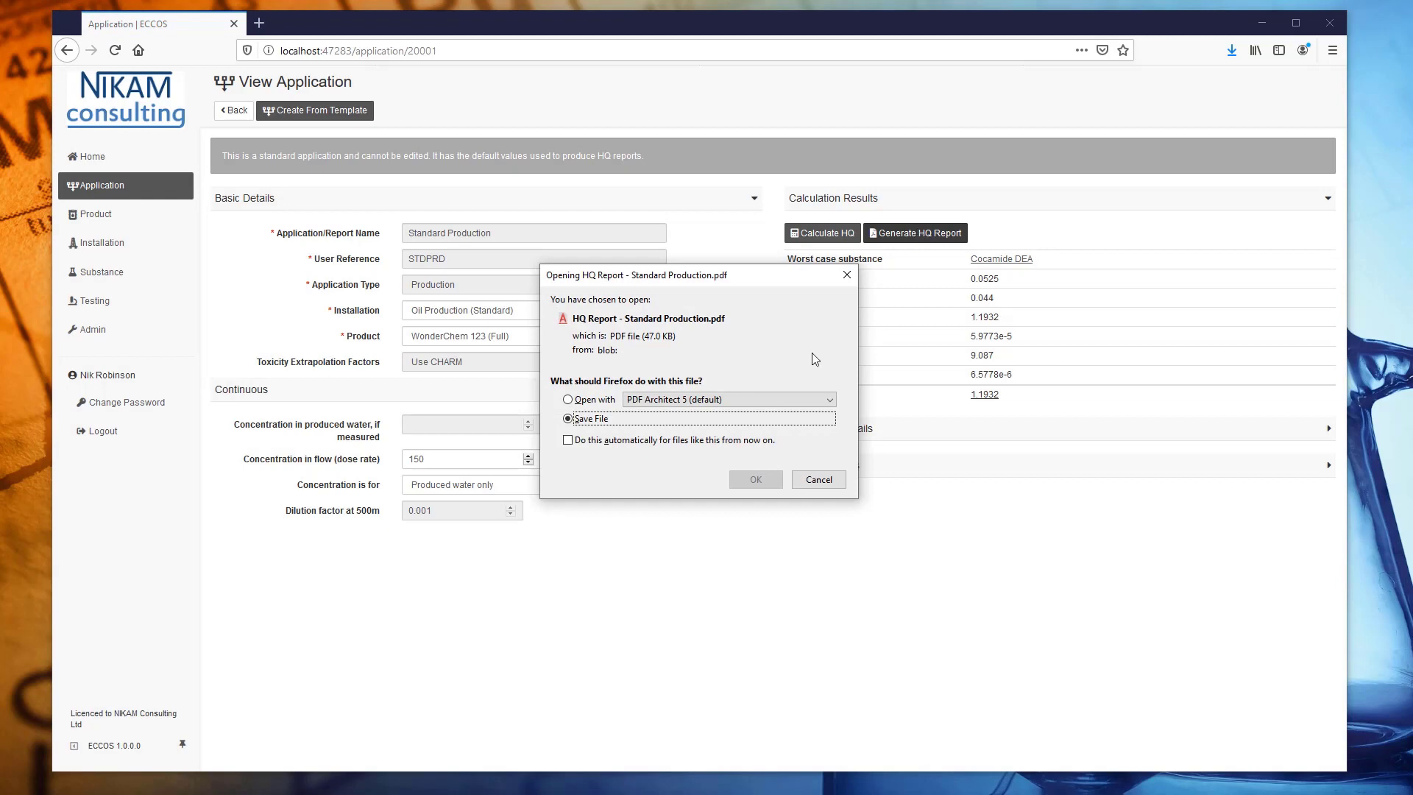
pyautogui.click(568, 399)
pyautogui.click(756, 479)
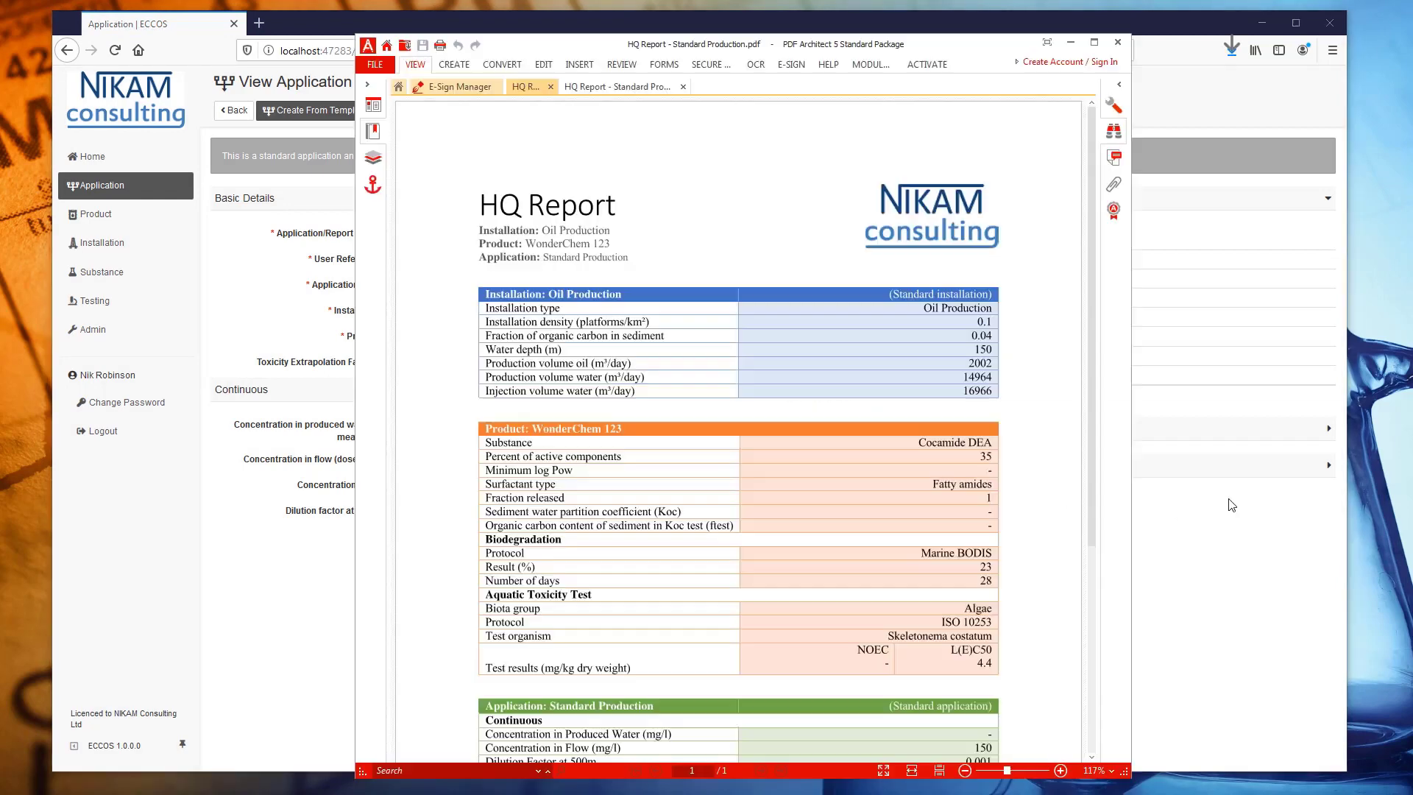